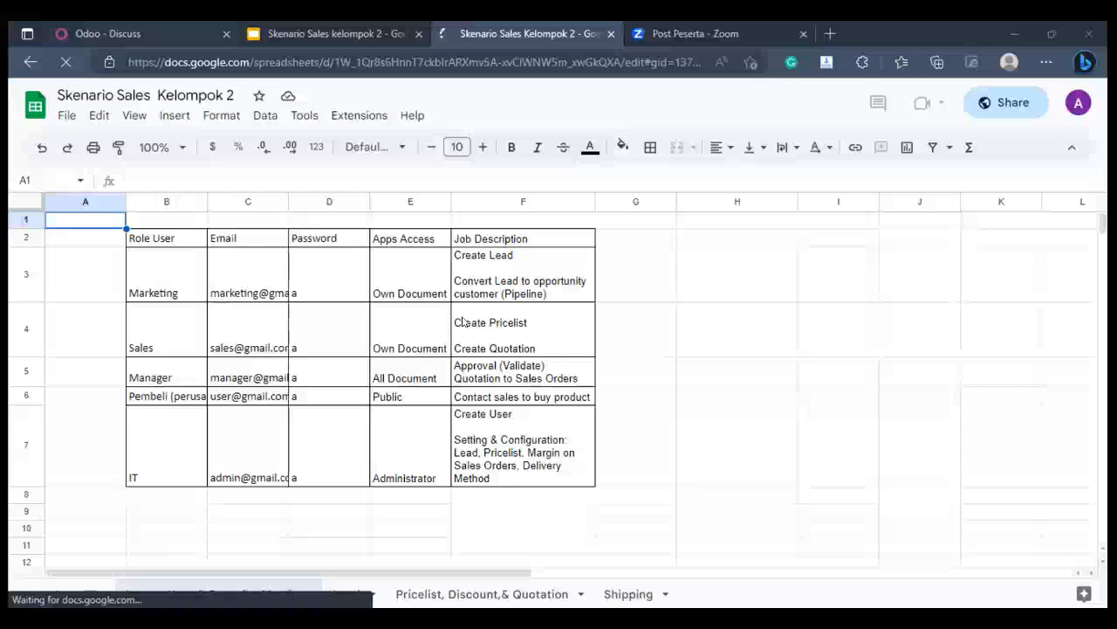
- Switch to the Odoo users list and open the CP024-Afa user to review its access rights
key(ctrl+1)
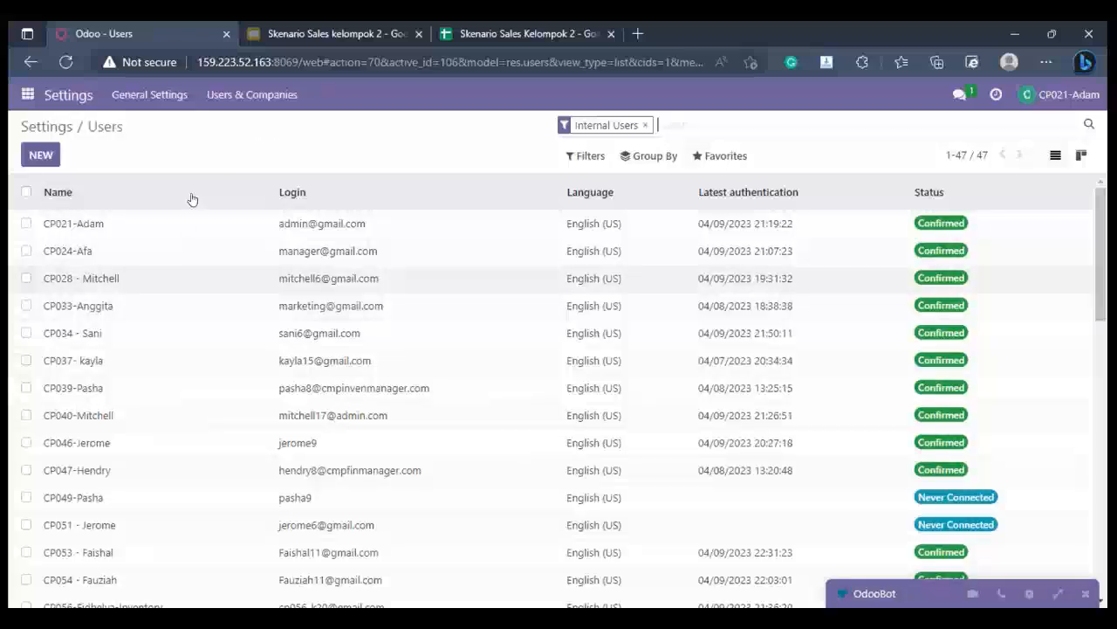
click(146, 250)
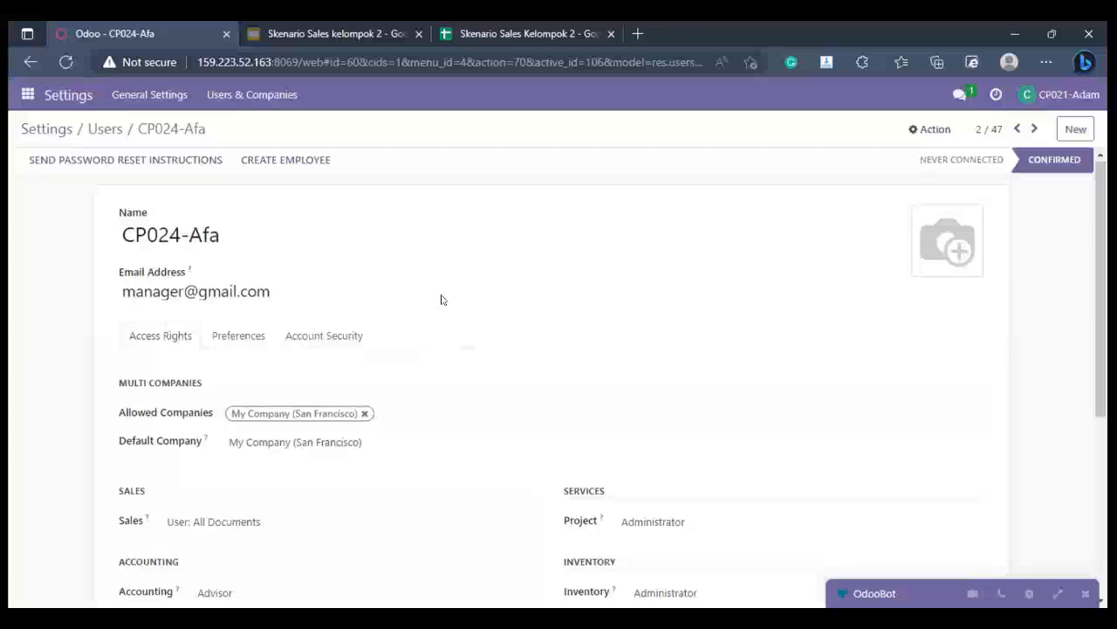
scroll(440, 298, down, 4)
scroll(439, 296, up, 4)
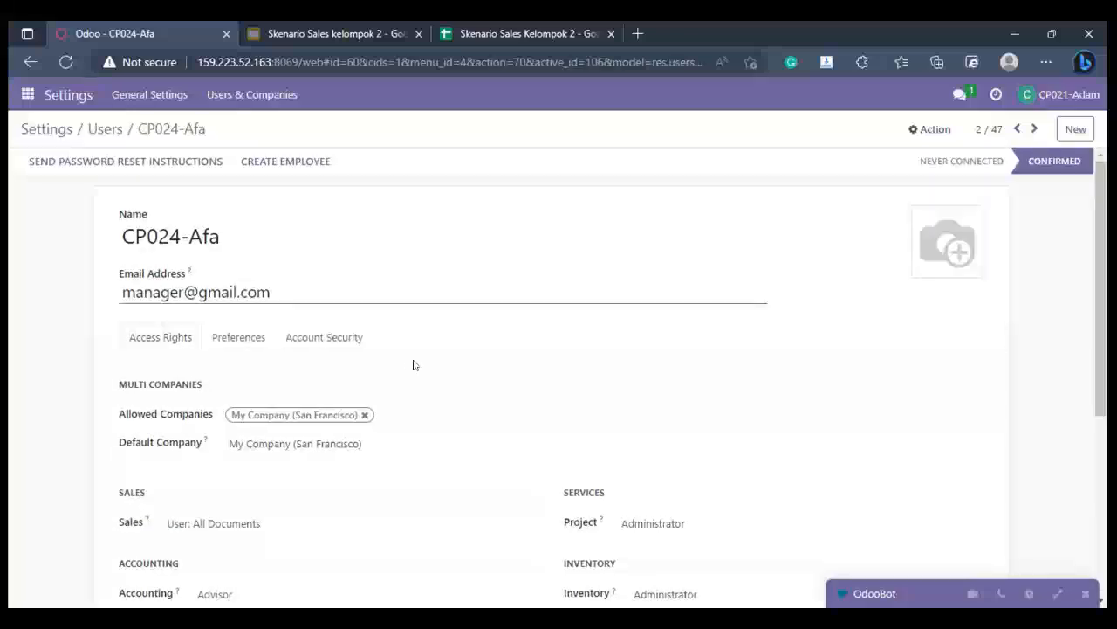
scroll(407, 363, down, 4)
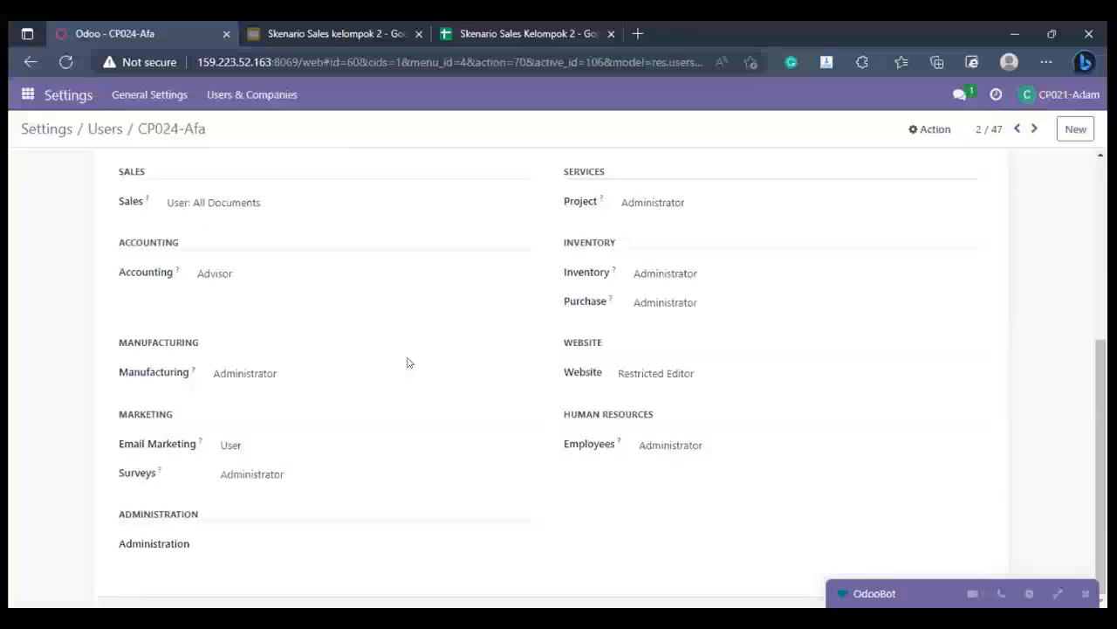
scroll(407, 362, up, 4)
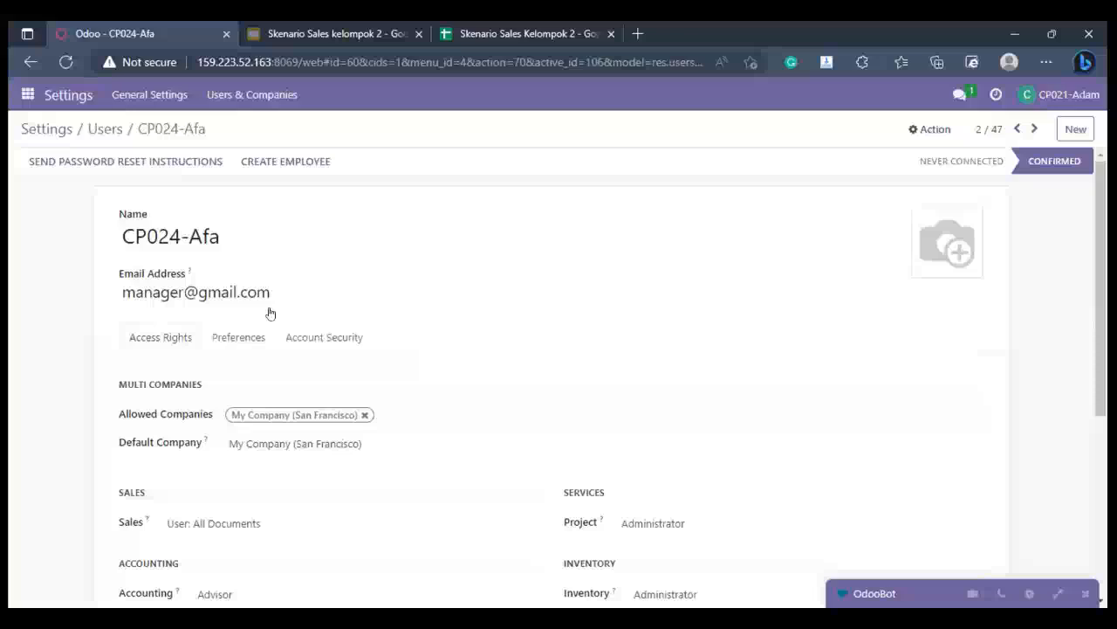
scroll(269, 312, down, 3)
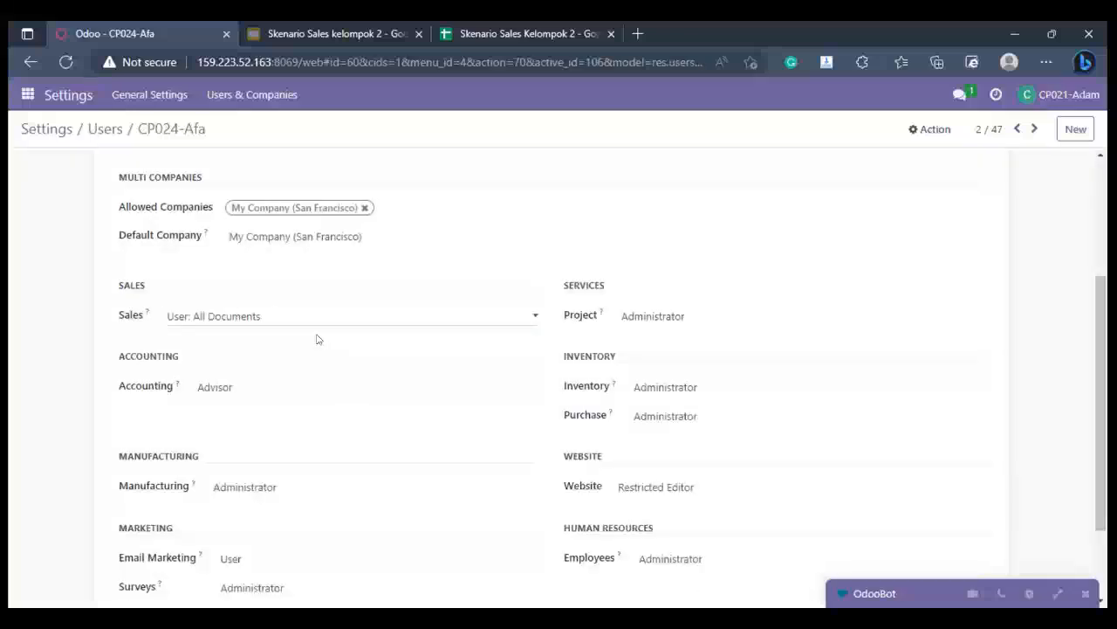
- Open the Sales access options for CP024-Afa and scroll through its remaining access rights without changing them
click(306, 318)
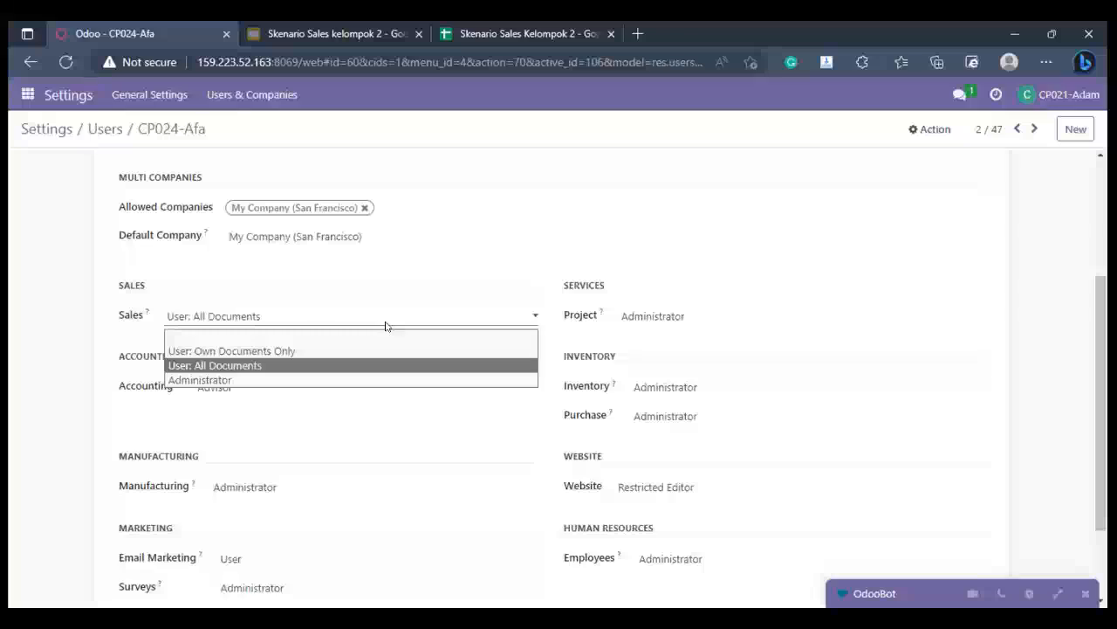
scroll(387, 324, up, 3)
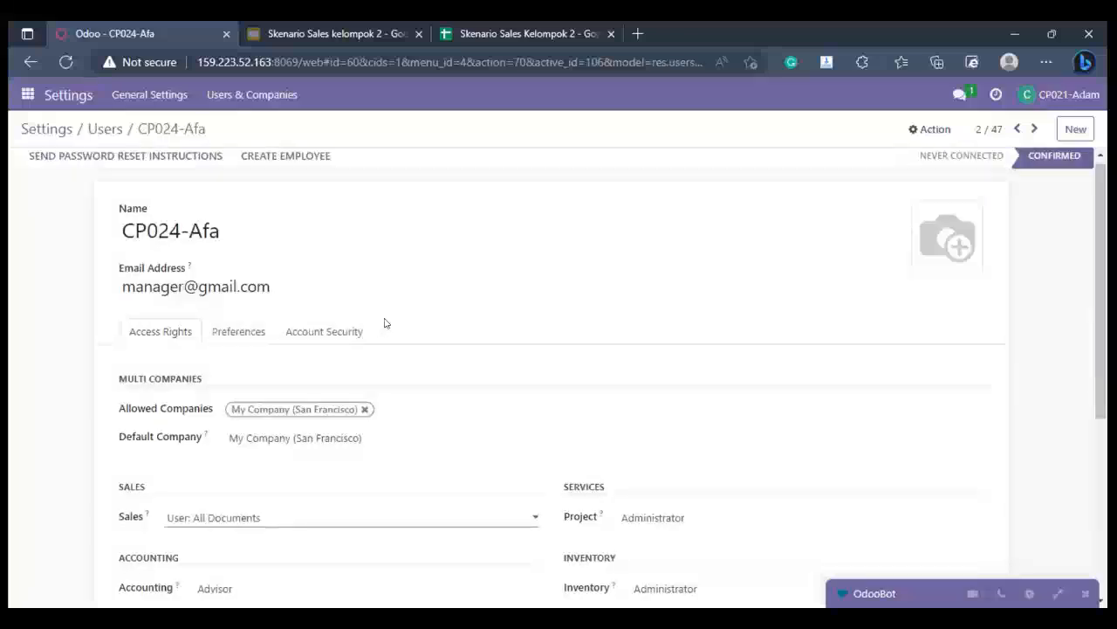
scroll(385, 323, up, 1)
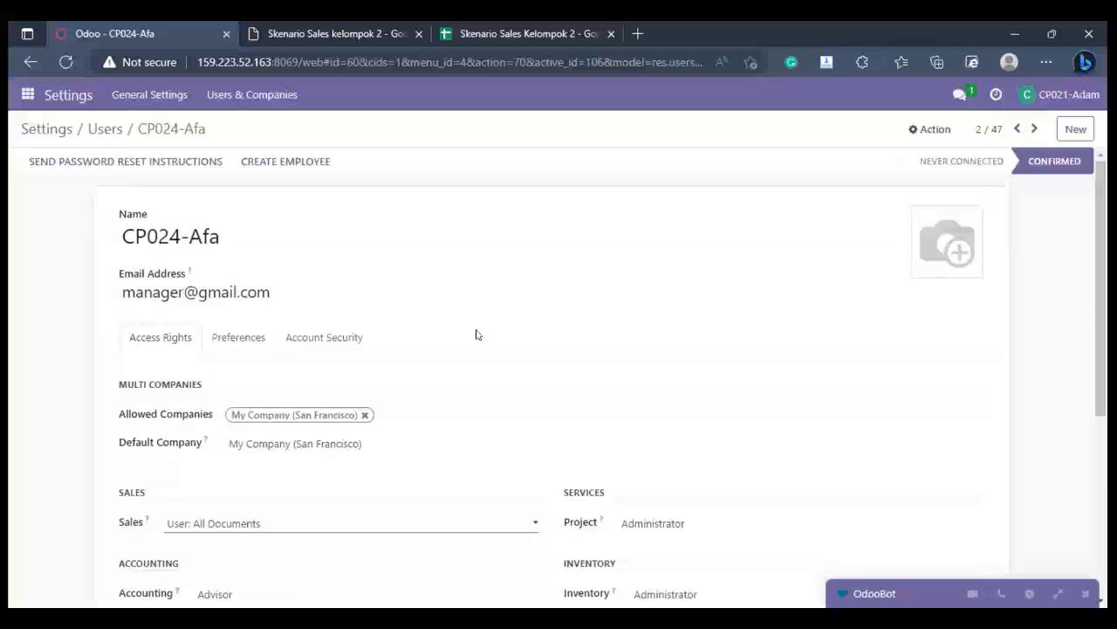
scroll(477, 334, down, 3)
scroll(262, 482, up, 3)
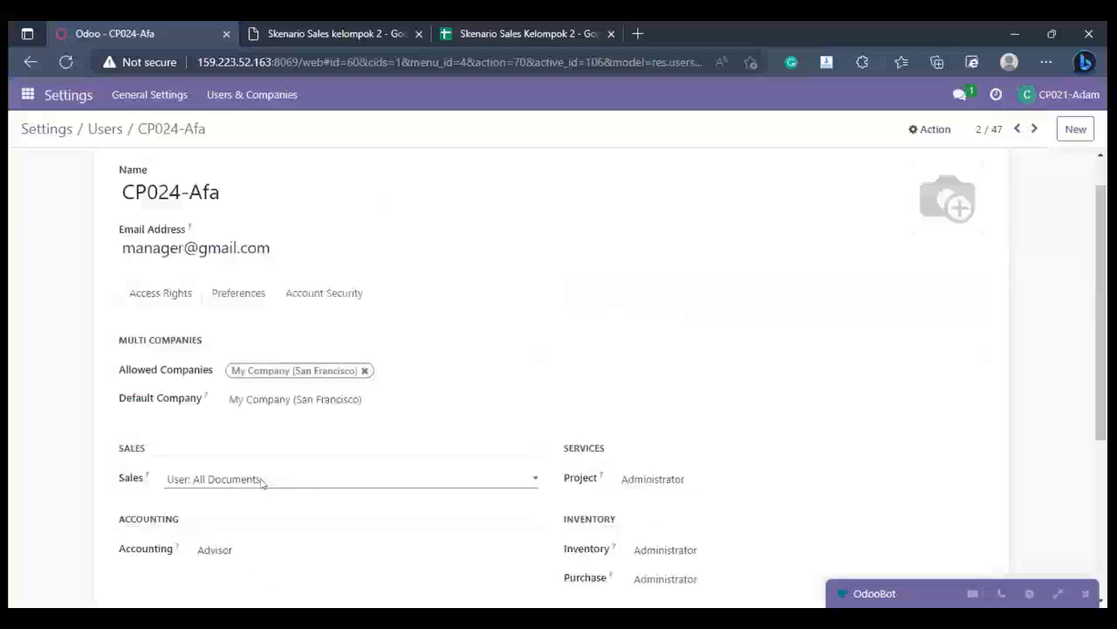
scroll(220, 130, up, 1)
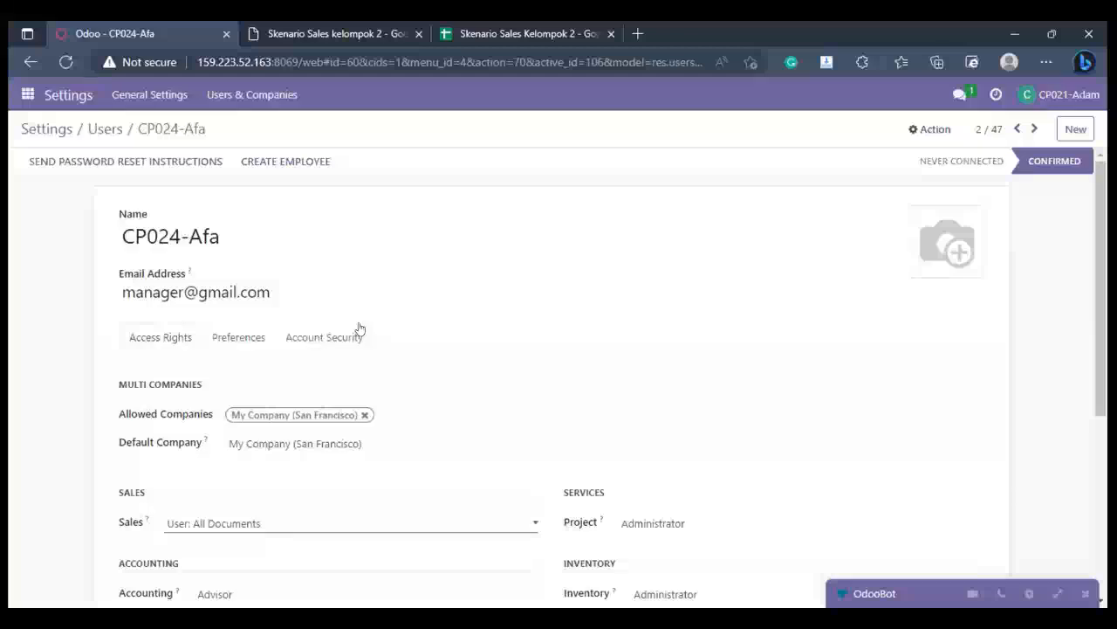
scroll(357, 326, down, 4)
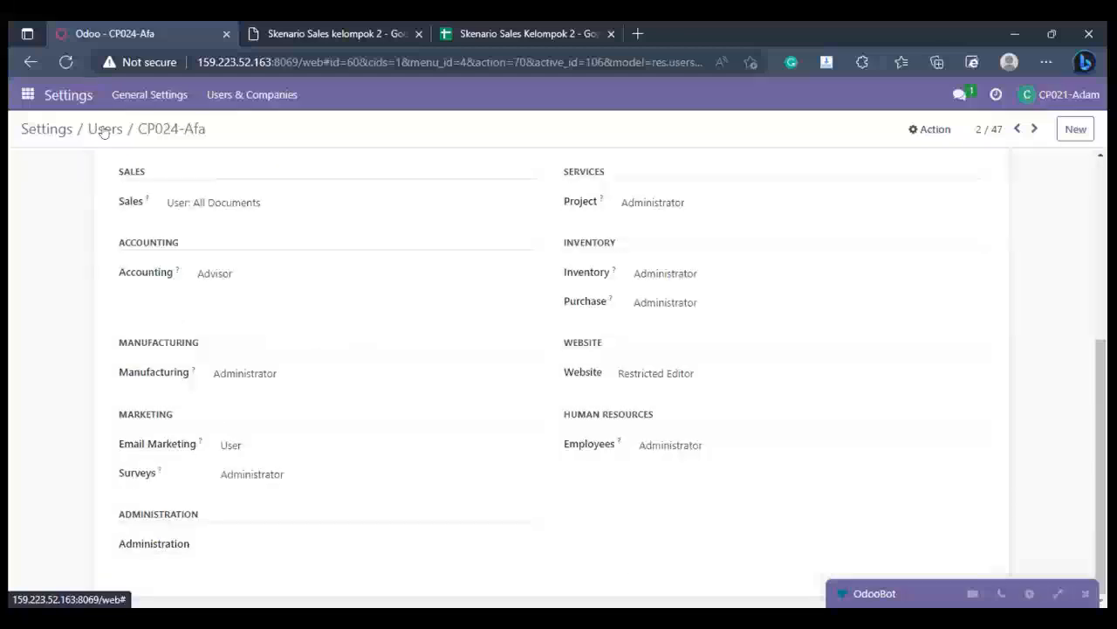
scroll(103, 129, up, 4)
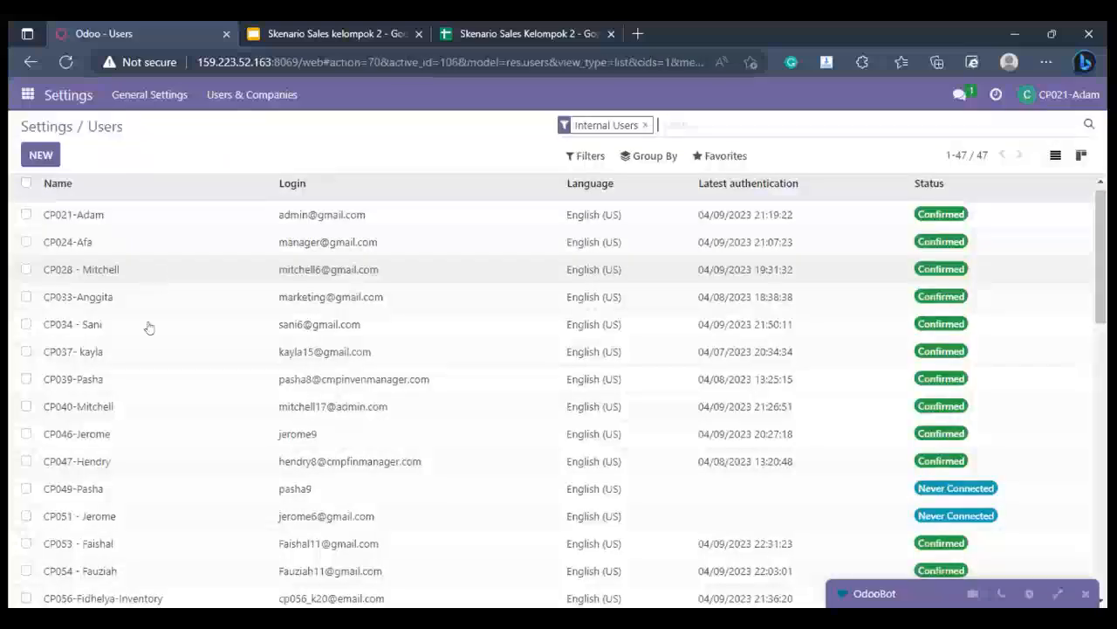
- Open the CP069-Lisa user and inspect its Sales and Inventory access options
scroll(155, 445, down, 5)
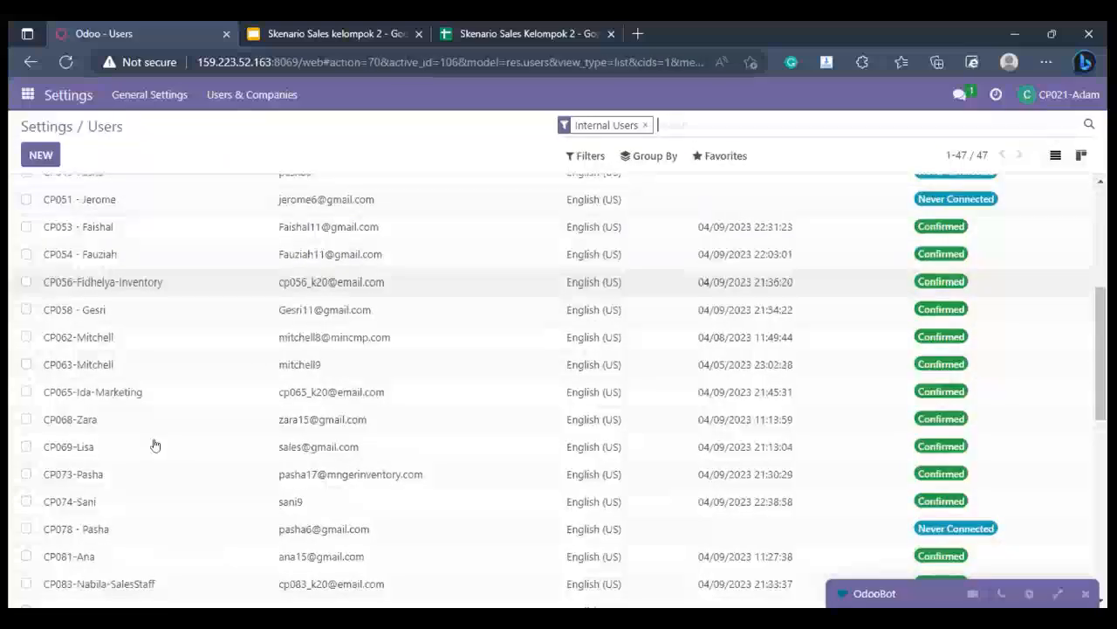
click(154, 445)
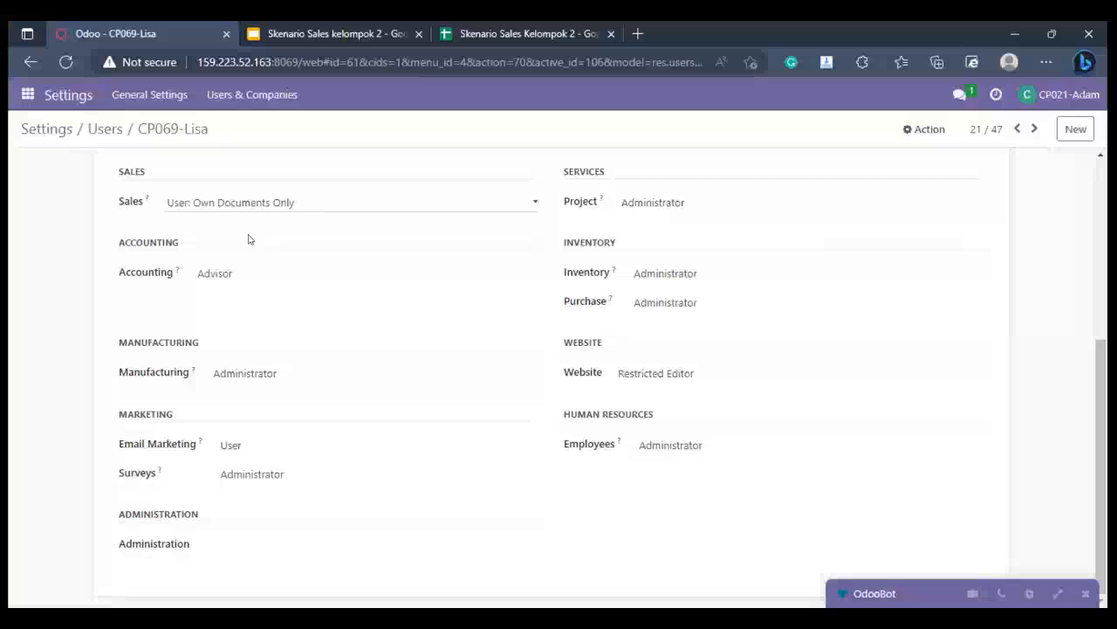
click(250, 204)
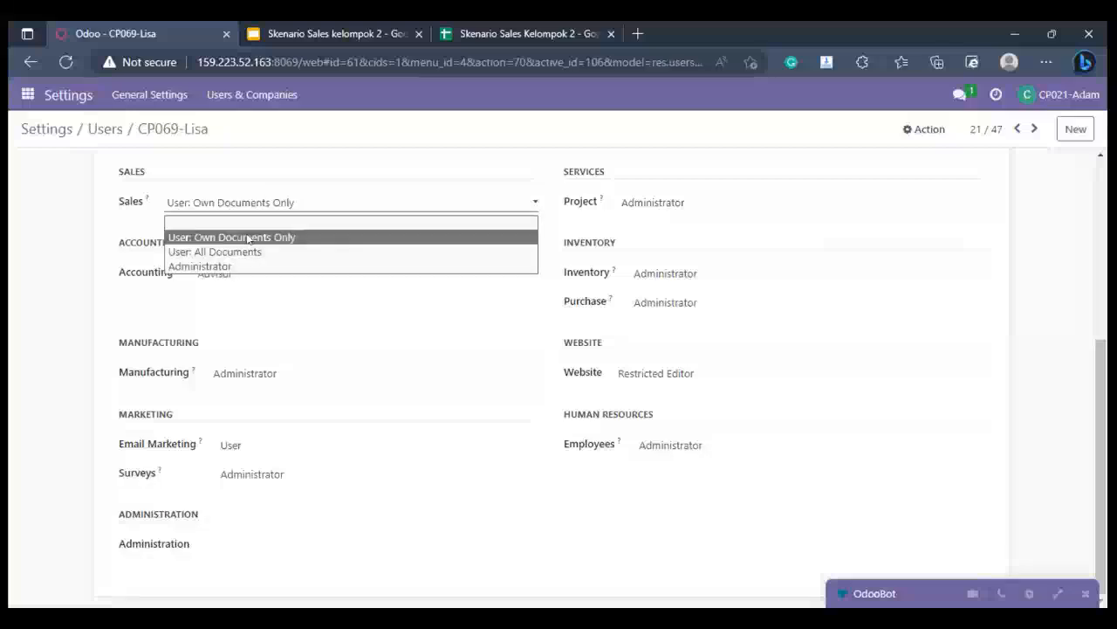
click(739, 283)
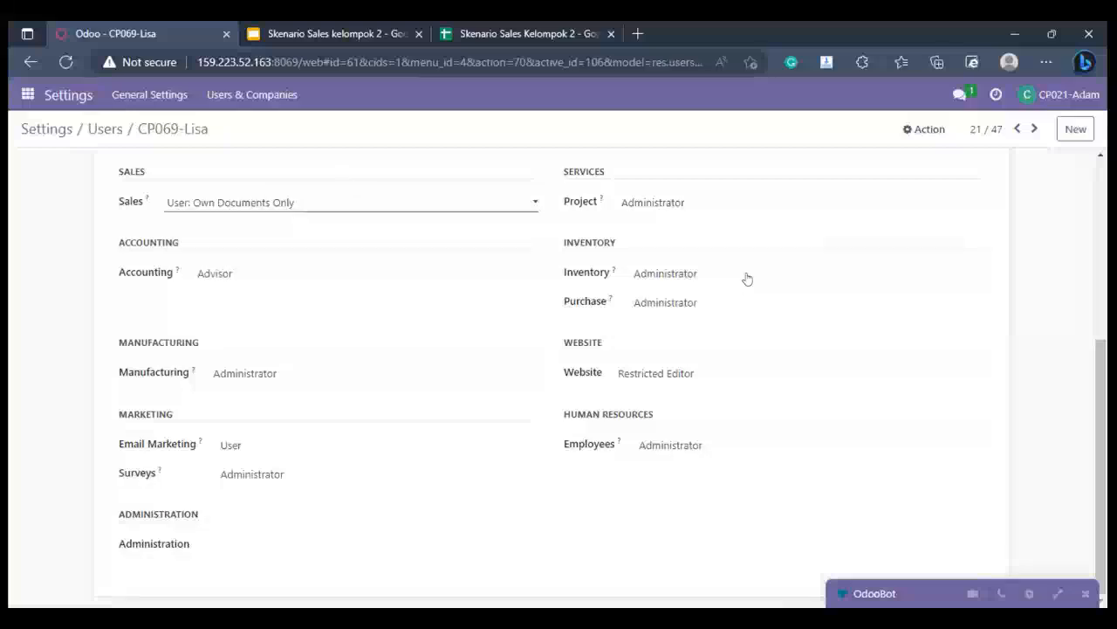
click(747, 278)
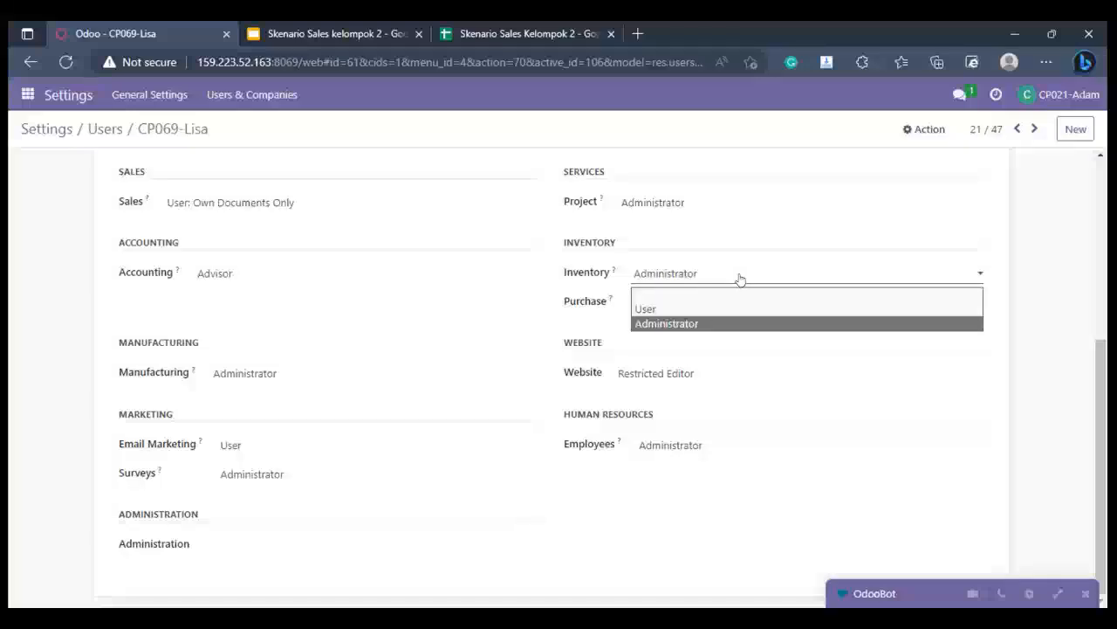
click(665, 324)
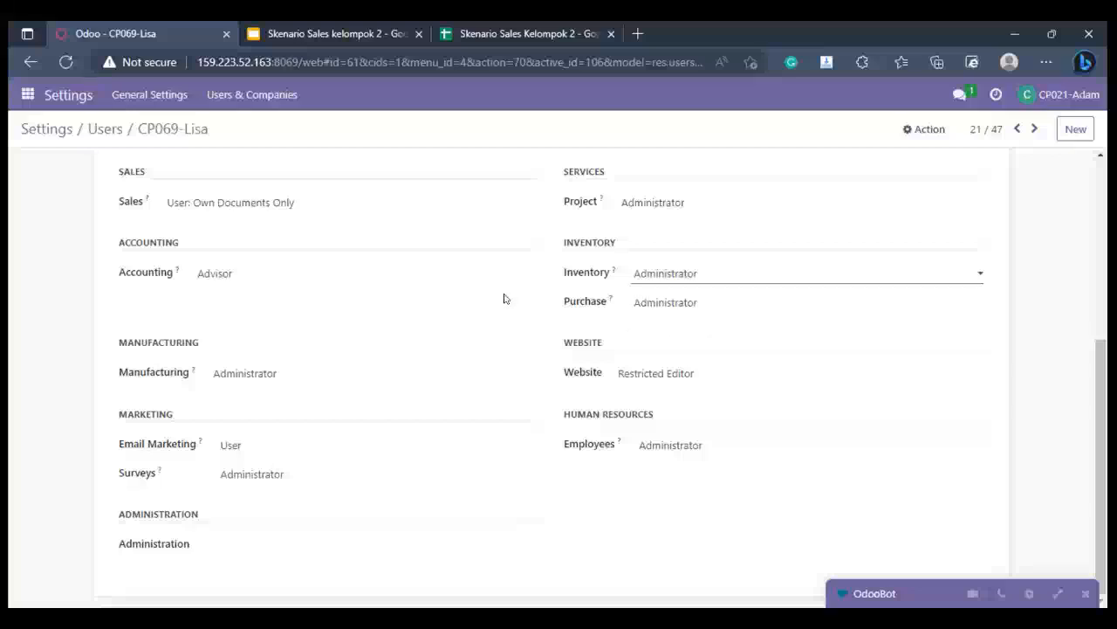
- Open the general Settings and go to the CRM settings section
scroll(504, 298, up, 4)
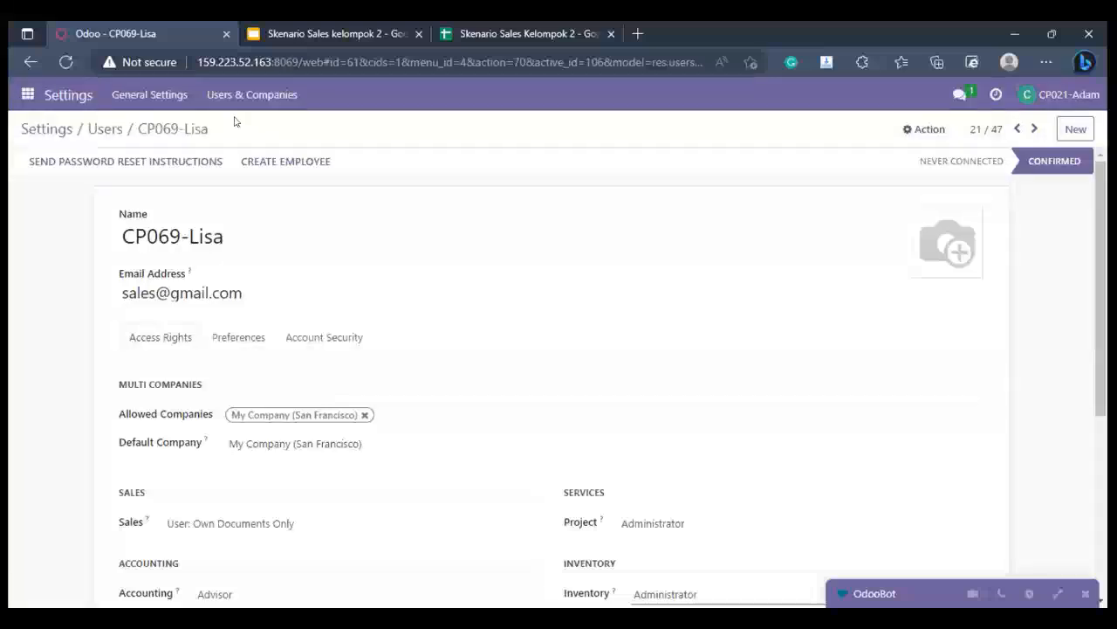
click(28, 93)
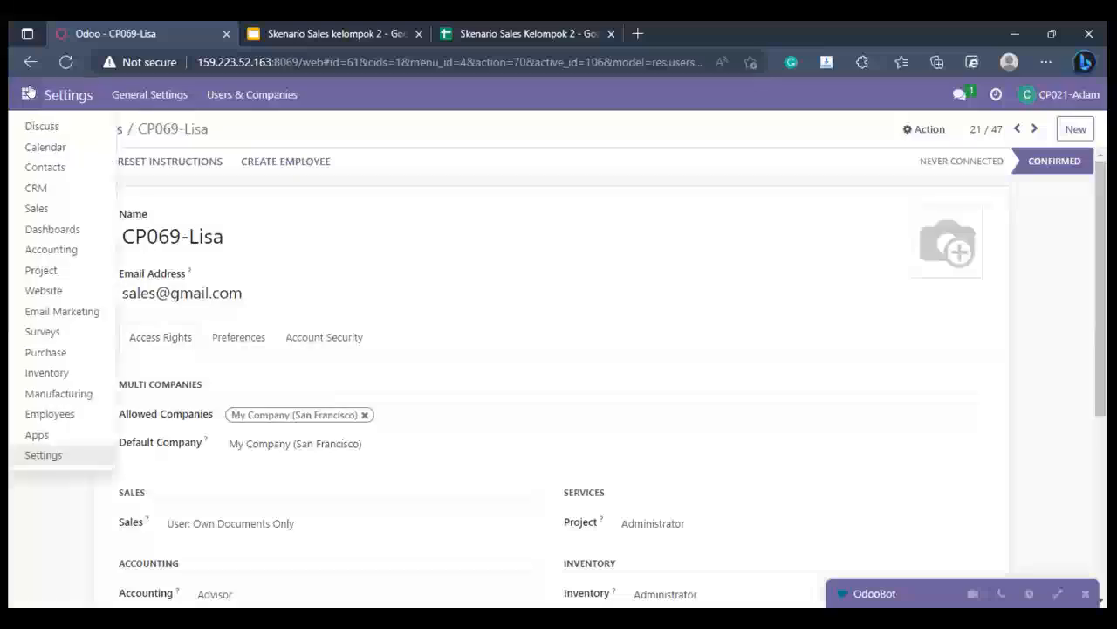
click(77, 457)
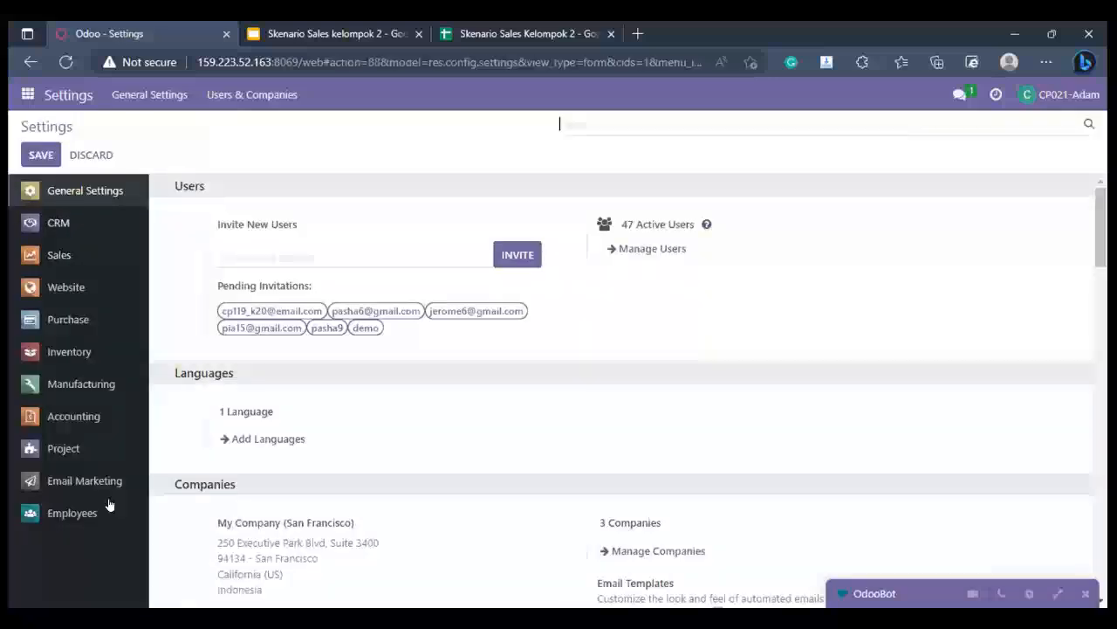
click(80, 228)
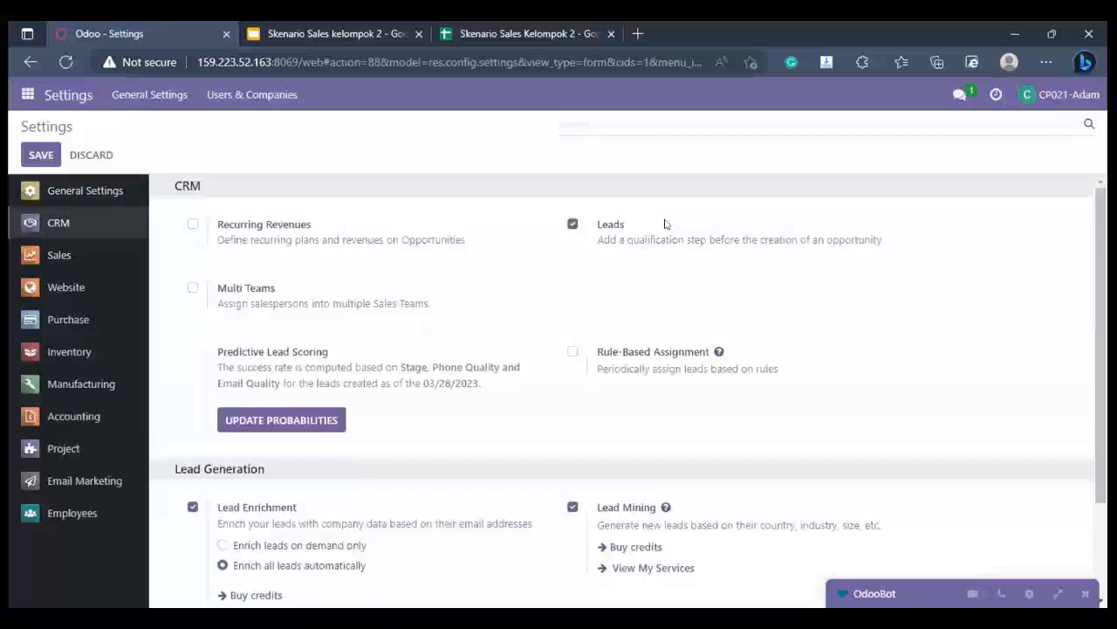
click(572, 225)
click(571, 224)
click(571, 226)
scroll(379, 290, down, 1)
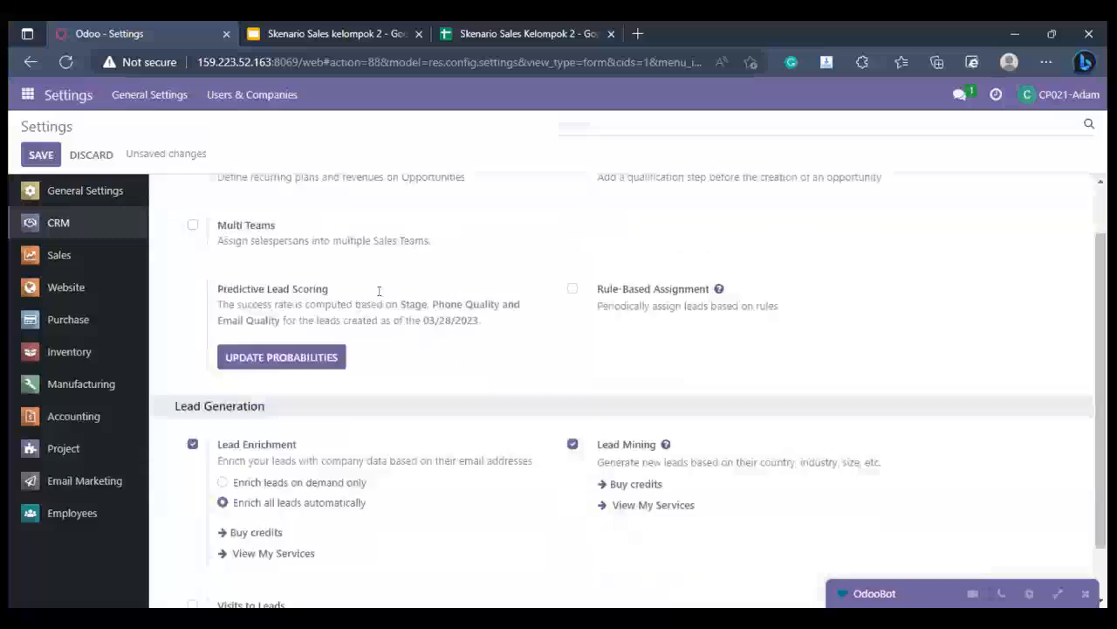
scroll(379, 291, down, 1)
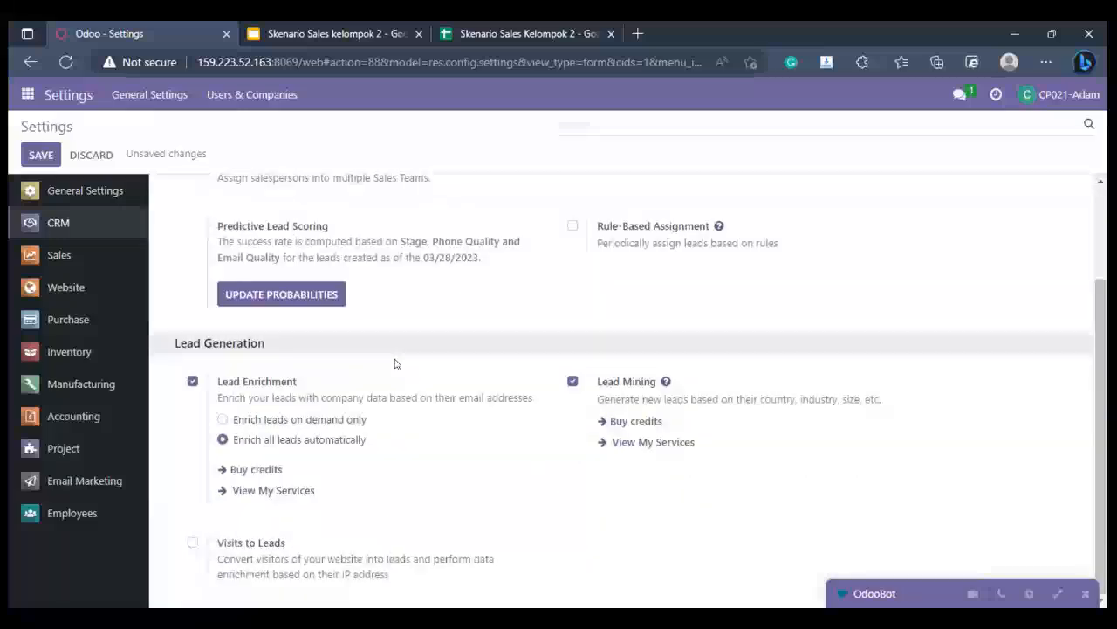
scroll(395, 363, up, 2)
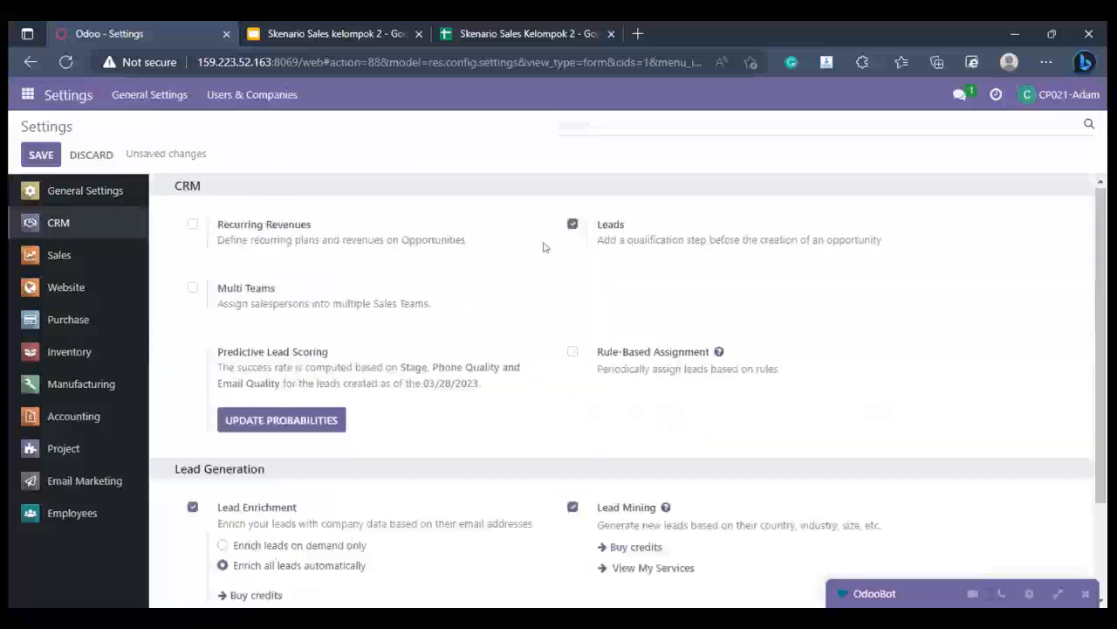
- Review the Sales settings for pricing, quotations, orders and shipping options
click(93, 261)
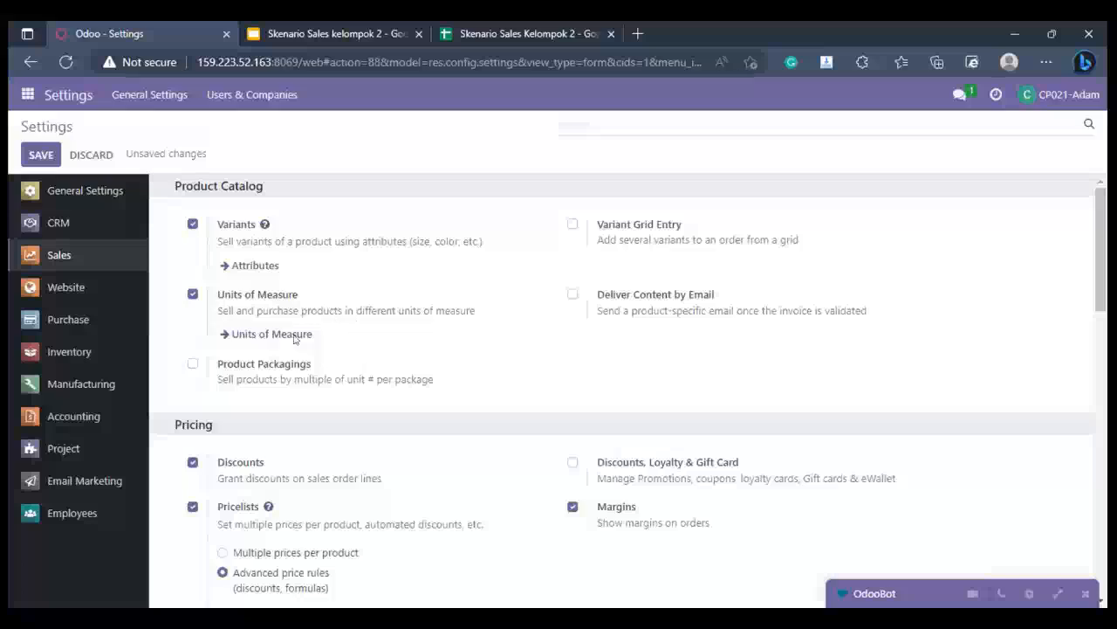
scroll(167, 259, down, 2)
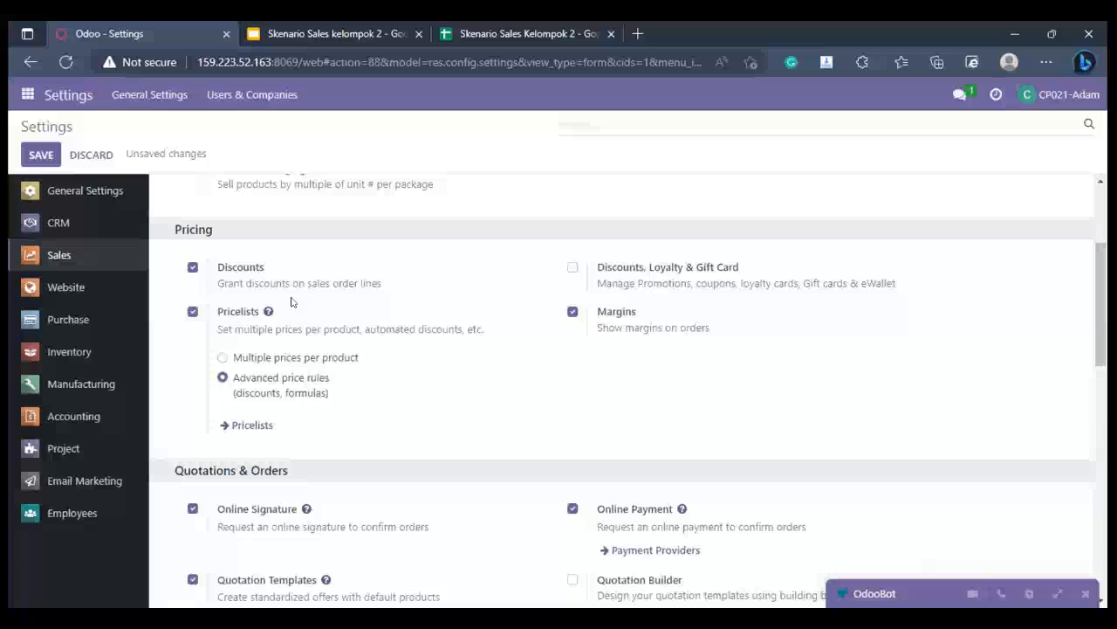
scroll(295, 306, down, 3)
scroll(370, 339, down, 5)
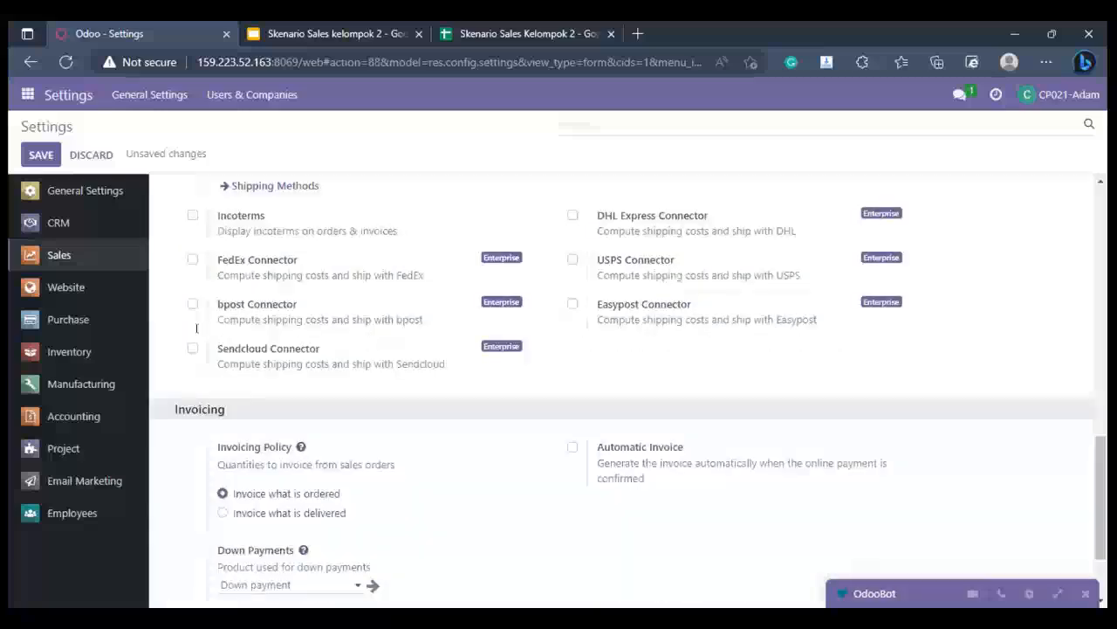
scroll(209, 350, up, 3)
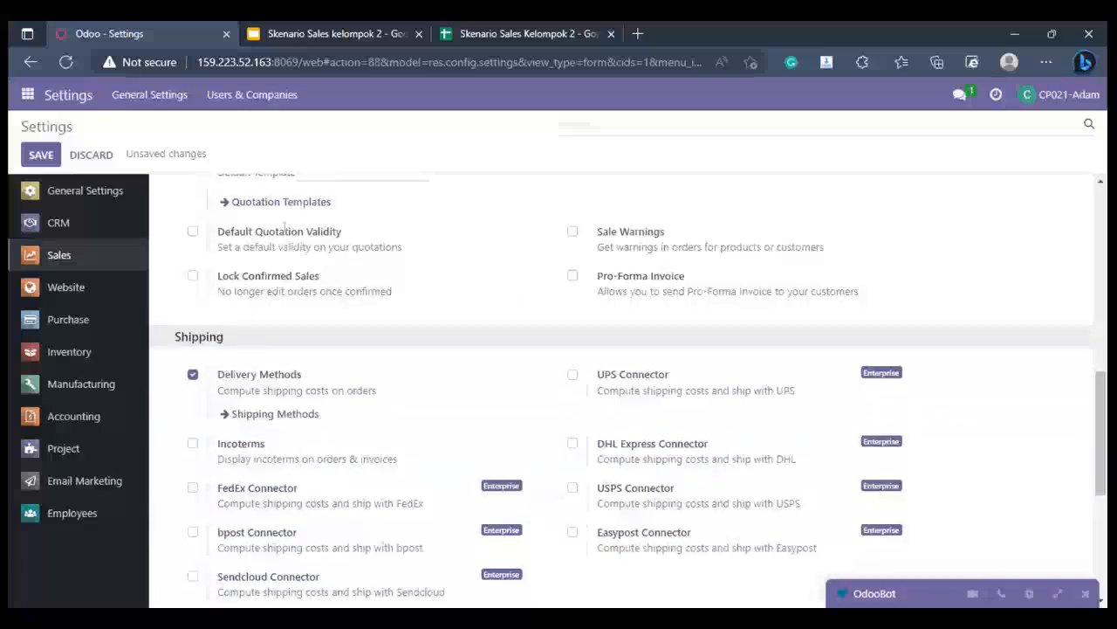
scroll(206, 315, down, 1)
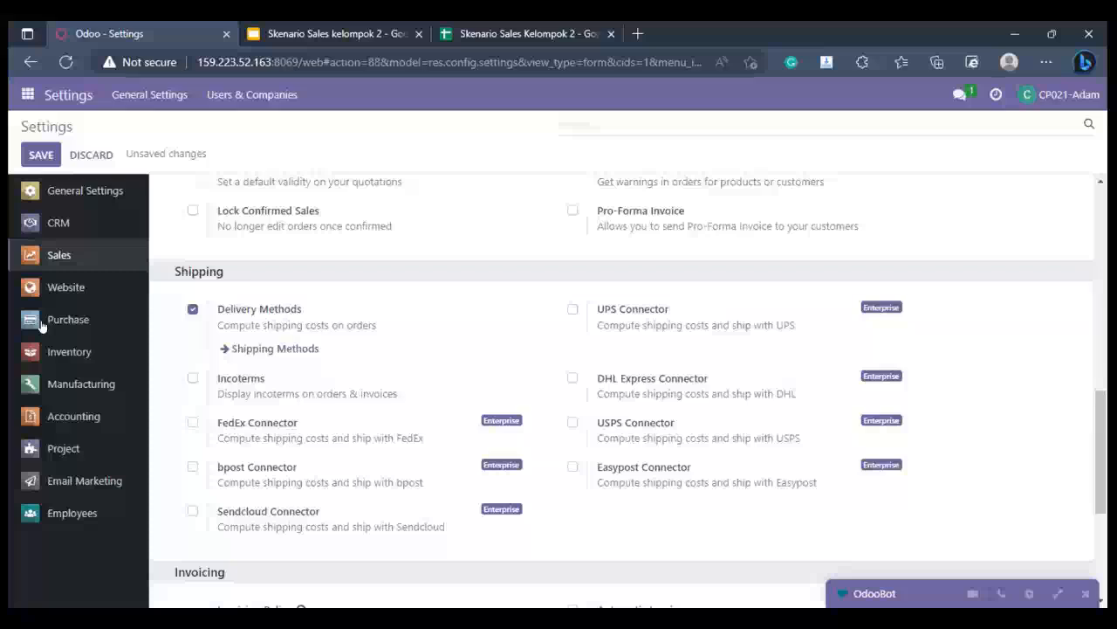
- Leave the settings and open the Sales Teams list in the Sales app configuration
click(23, 94)
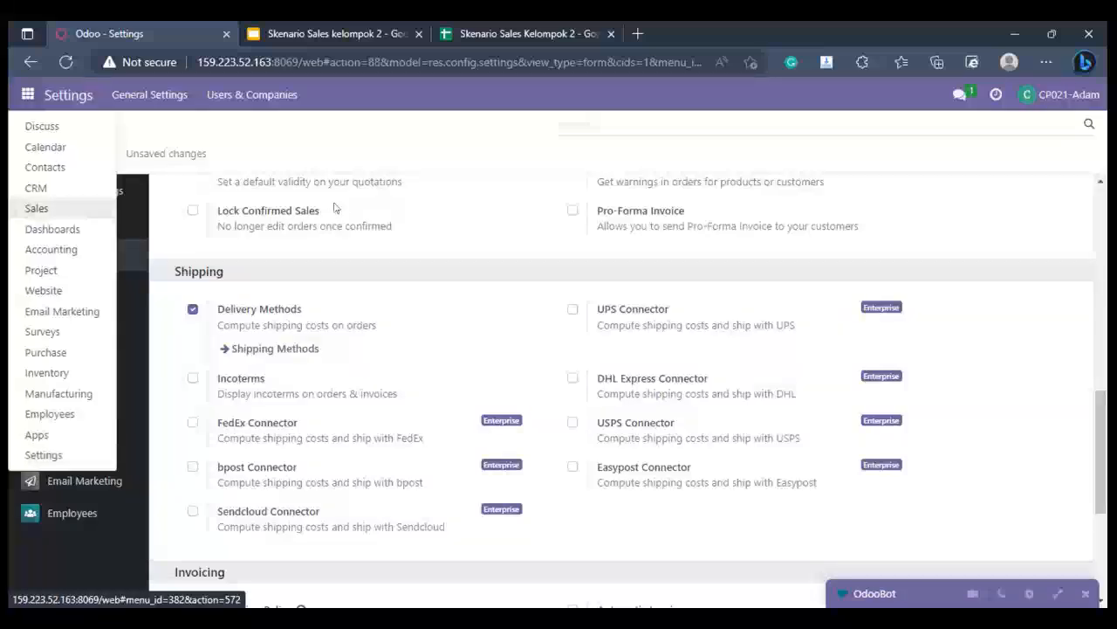
click(36, 208)
key(Return)
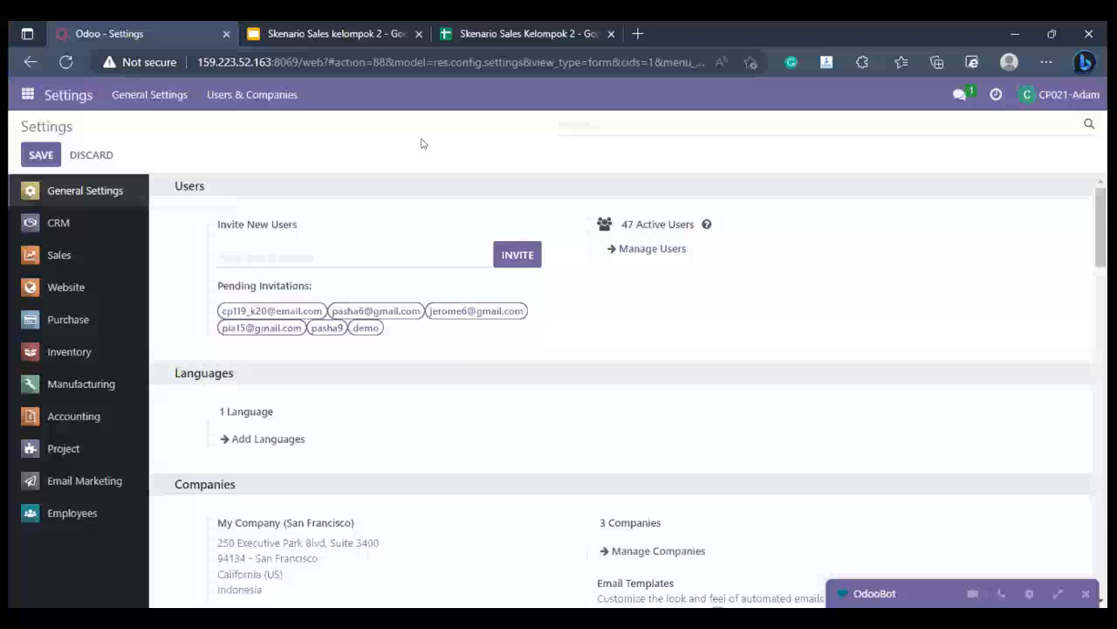
click(29, 93)
click(43, 186)
click(362, 96)
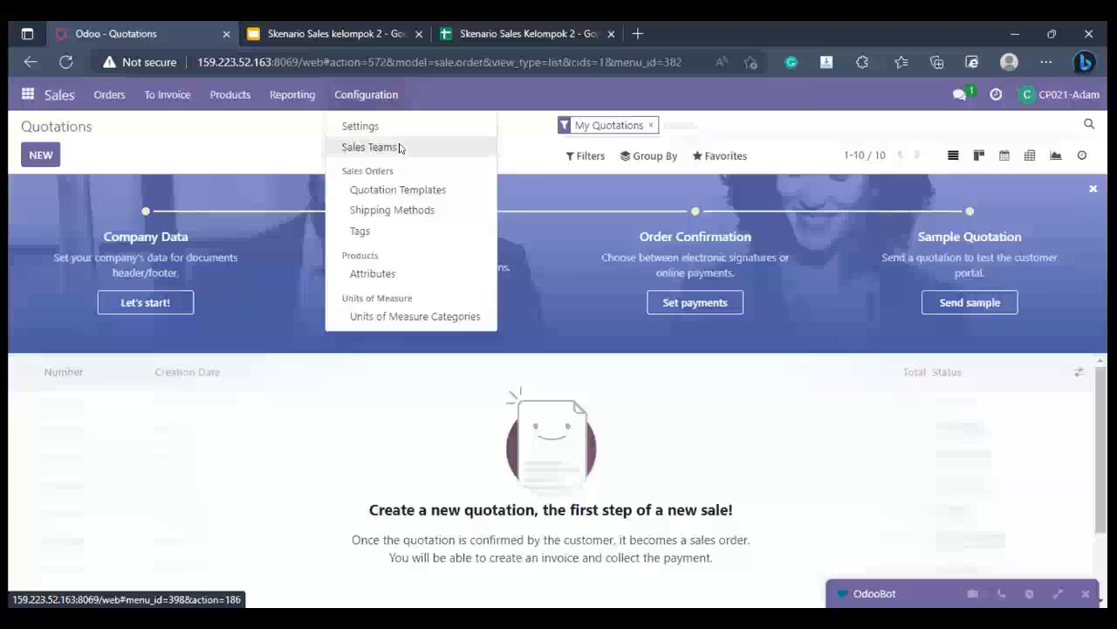
click(401, 148)
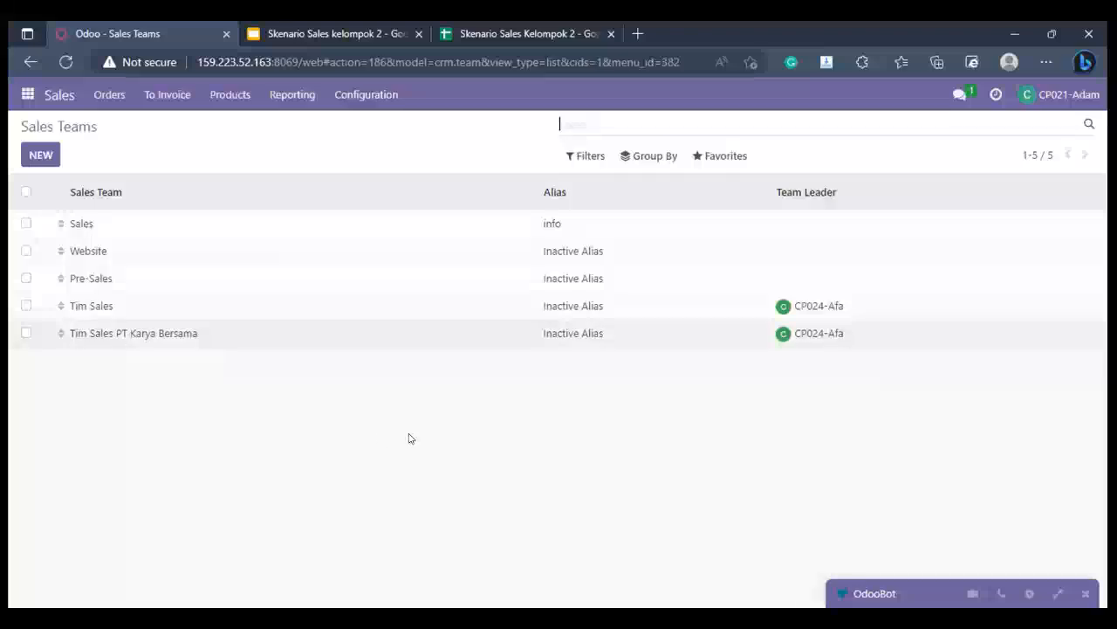
- Open the Tim Sales PT Karya Bersama sales team and review its name, team leader and members
click(385, 332)
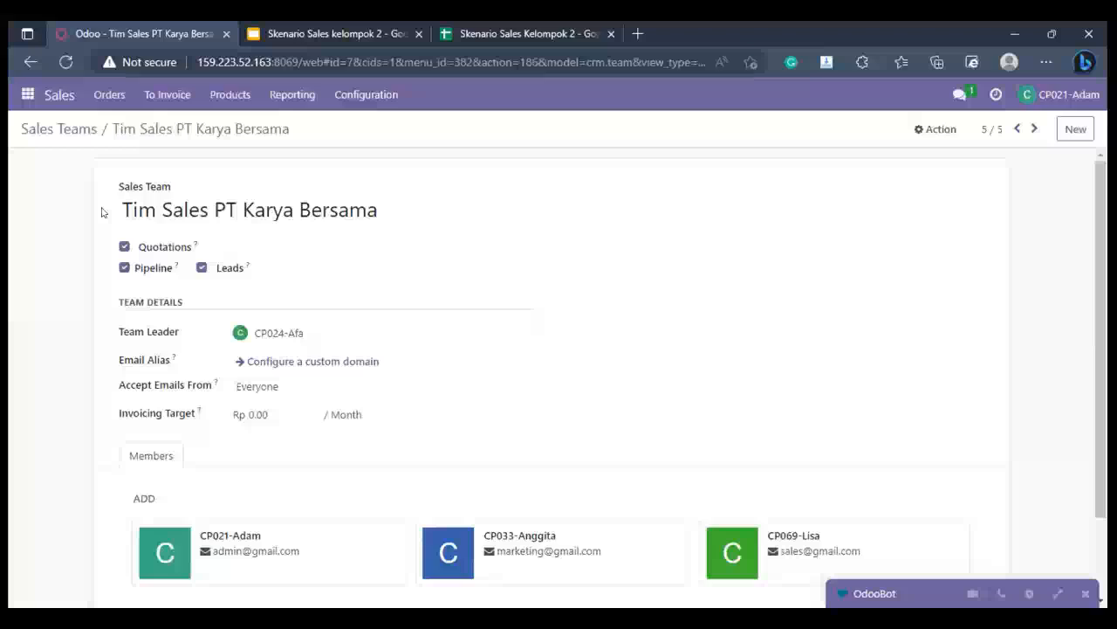
click(349, 210)
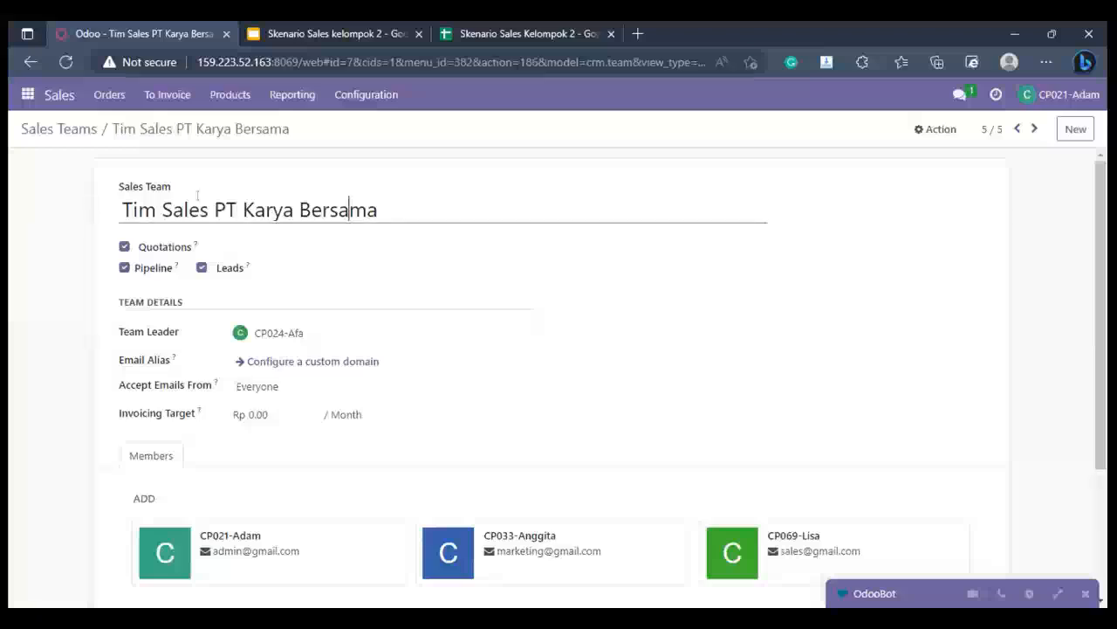
key(ctrl+a)
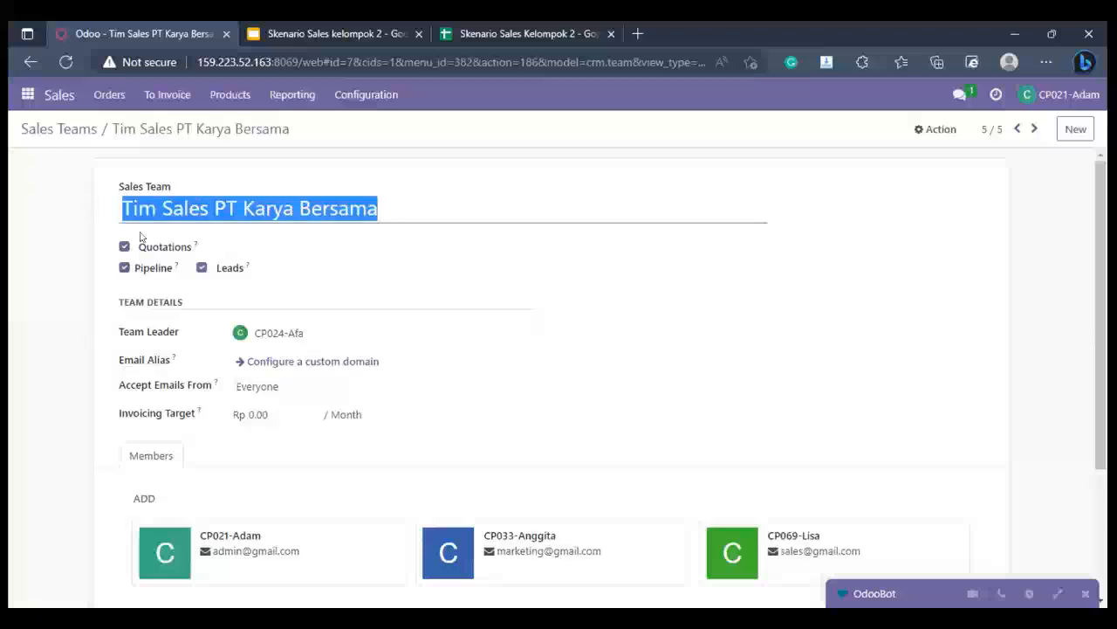
click(257, 268)
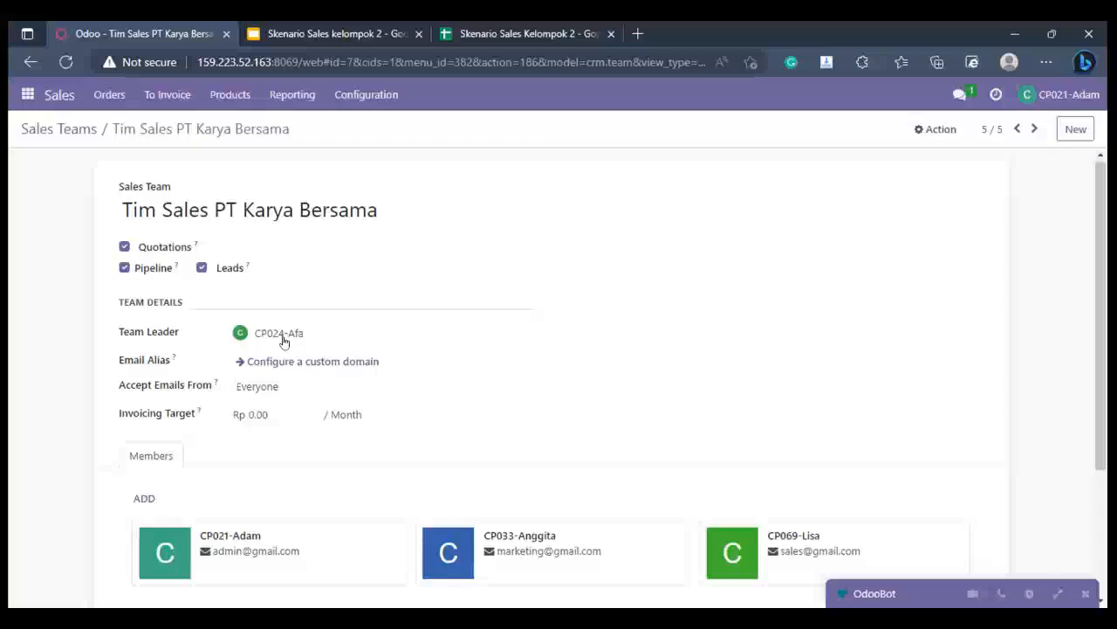
scroll(283, 341, down, 2)
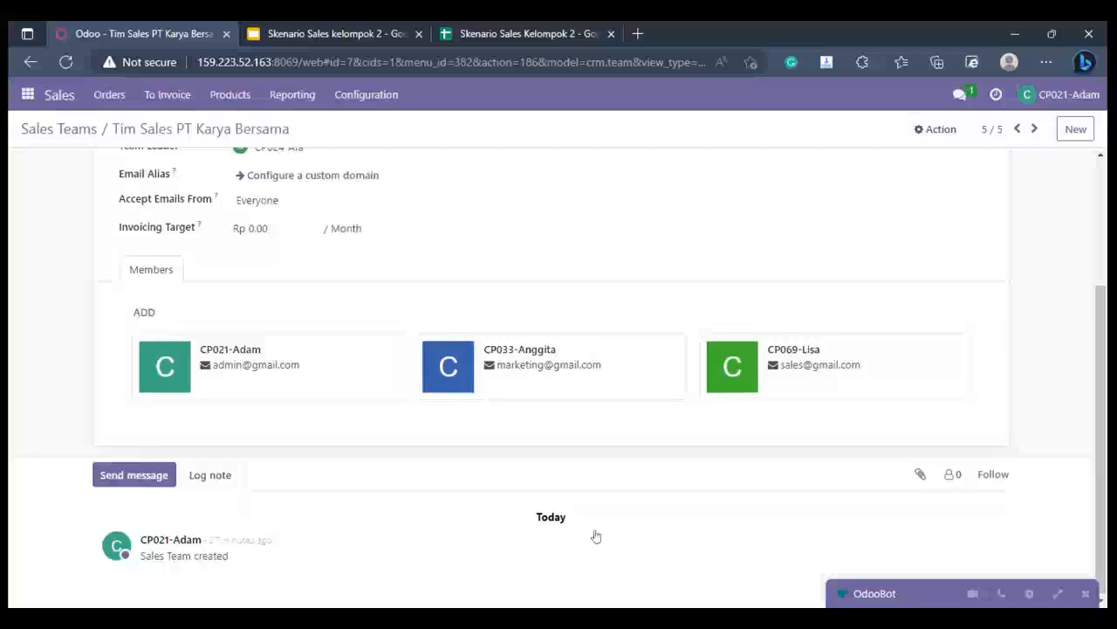
scroll(41, 428, up, 2)
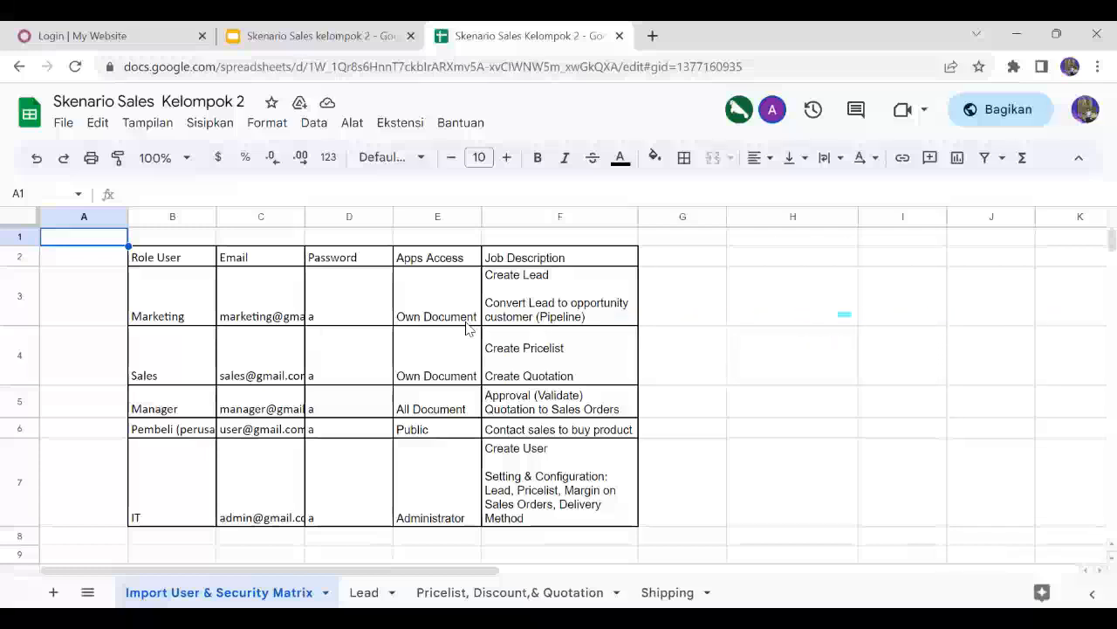
- Review the user roles in the scenario spreadsheet, the scenario slides and the pricelist sheet
click(234, 432)
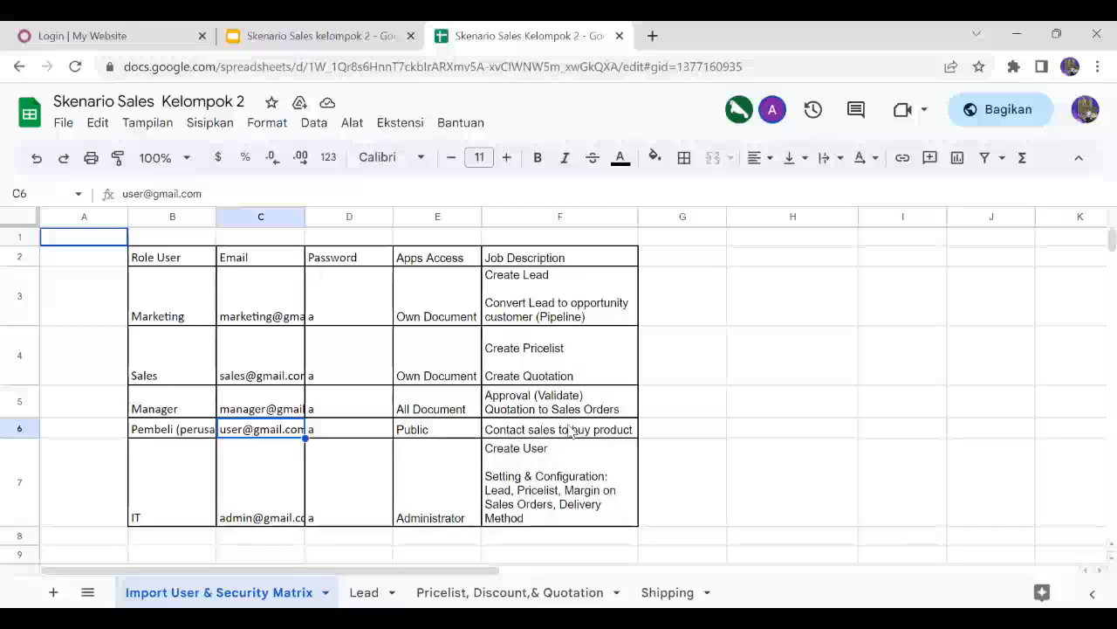
click(264, 35)
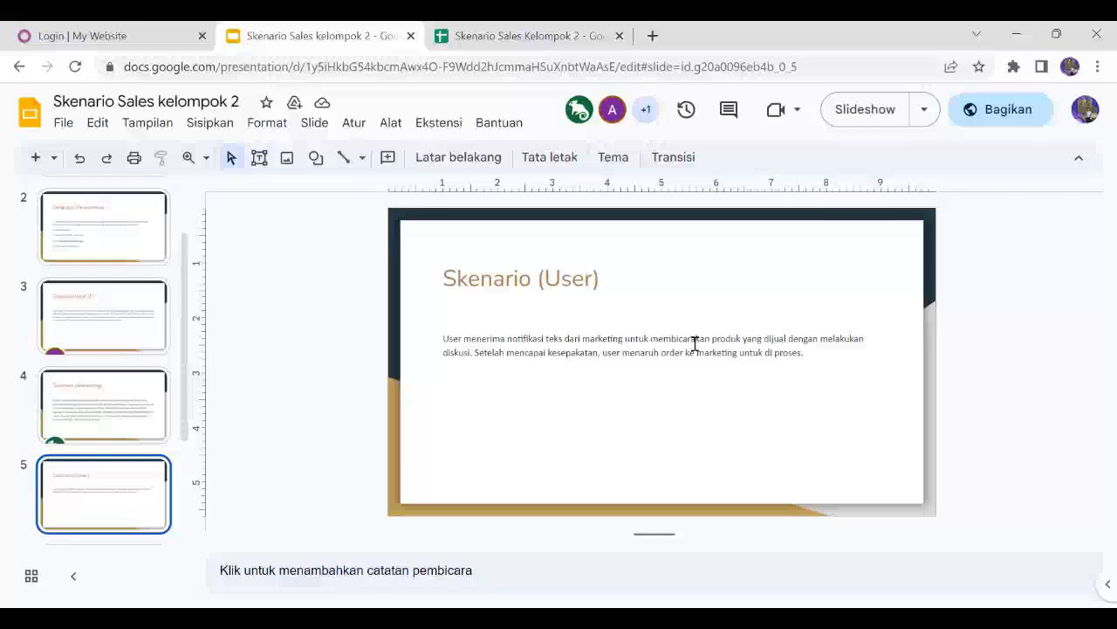
click(529, 28)
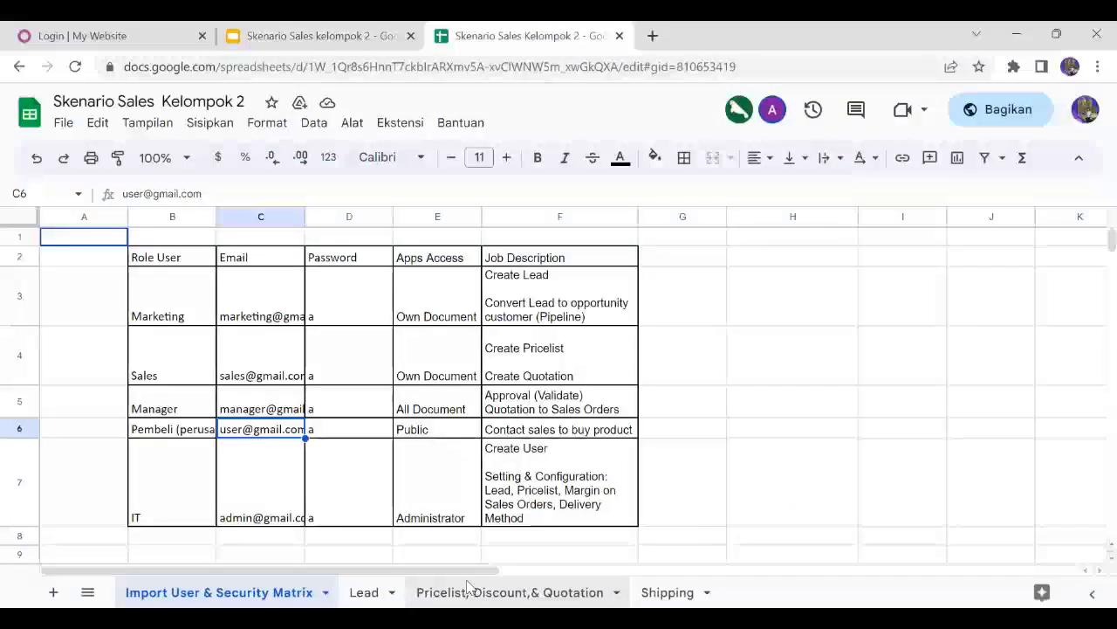
click(469, 592)
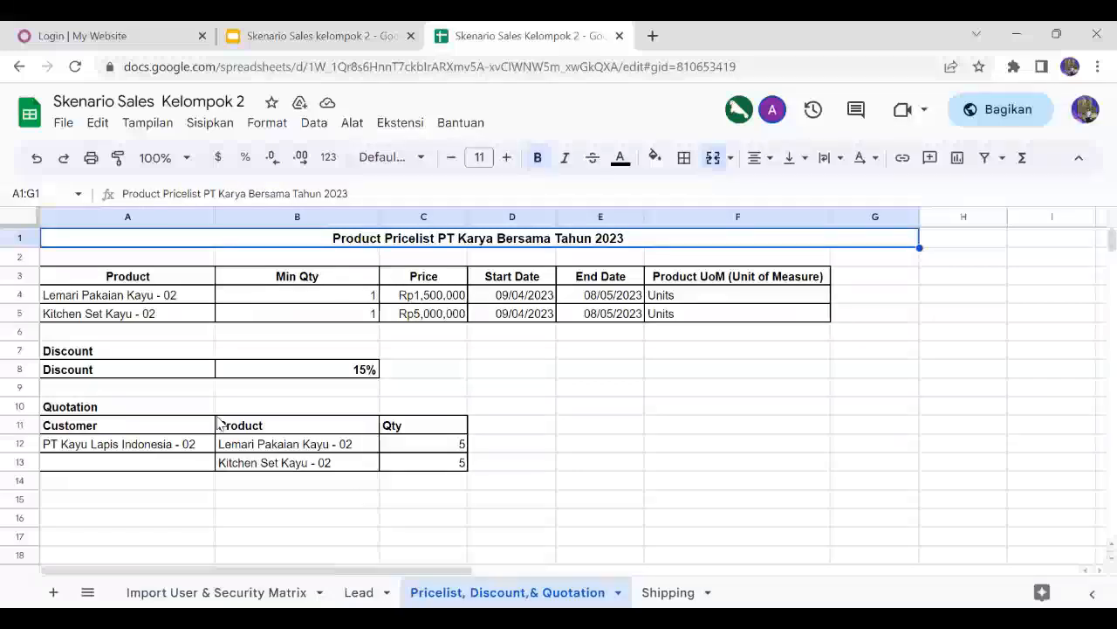
click(100, 33)
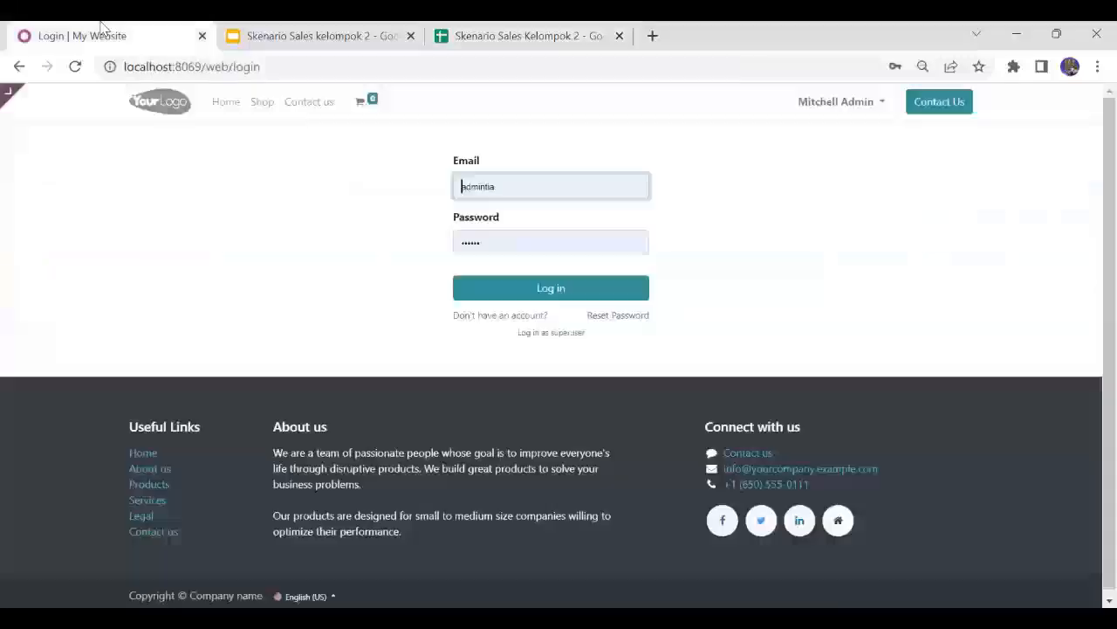
- As the buyer user, open the User channel in Discuss and post the message "success"
click(524, 189)
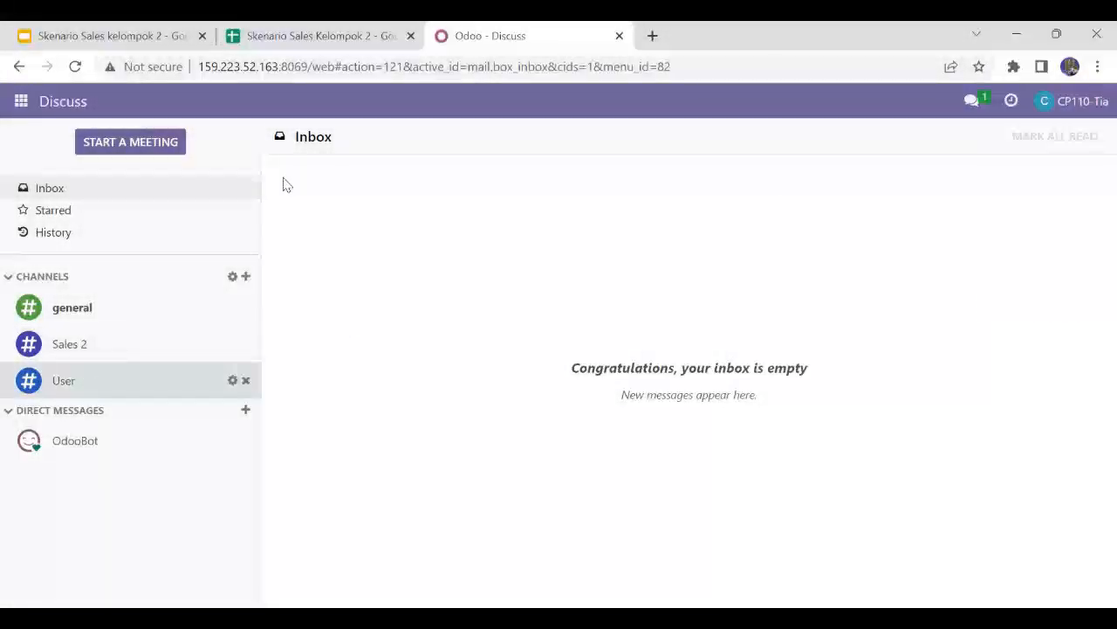
click(91, 378)
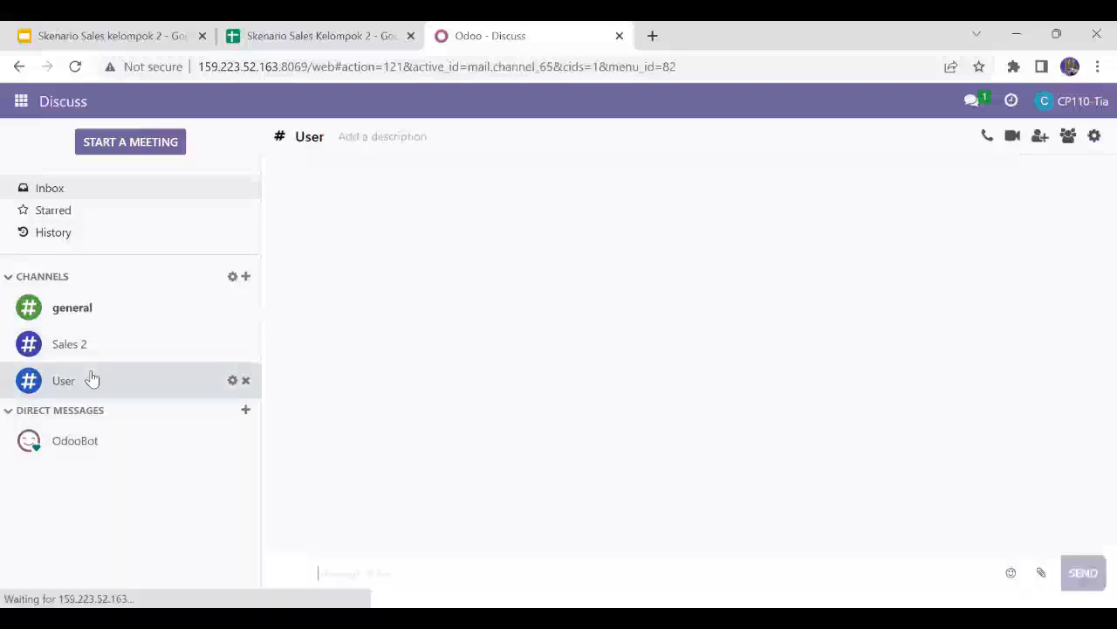
click(100, 34)
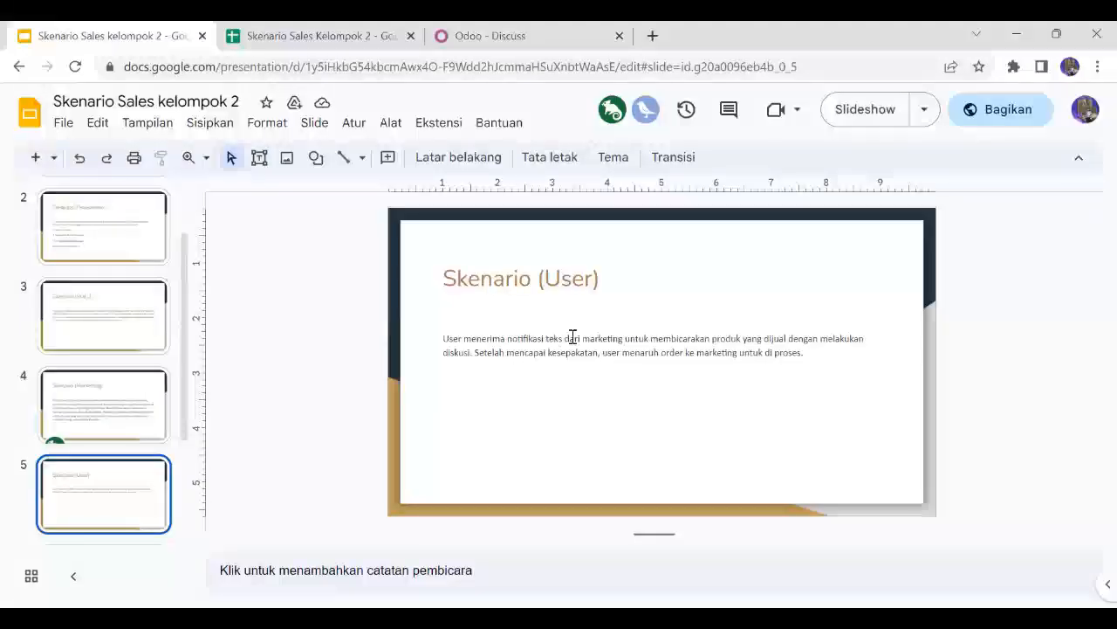
click(476, 33)
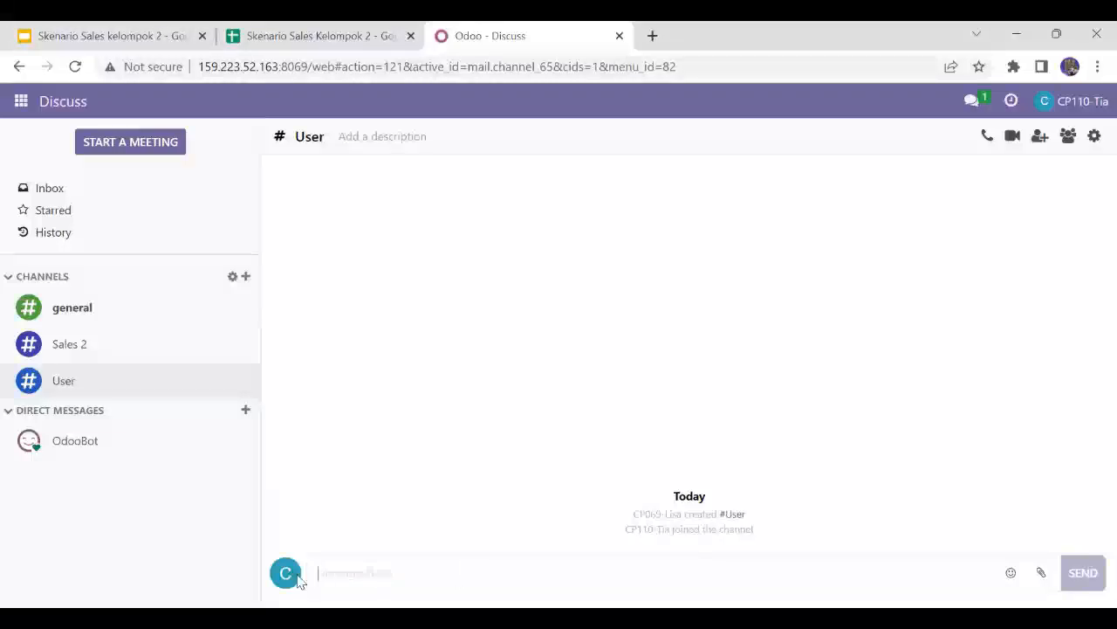
click(339, 569)
text(success)
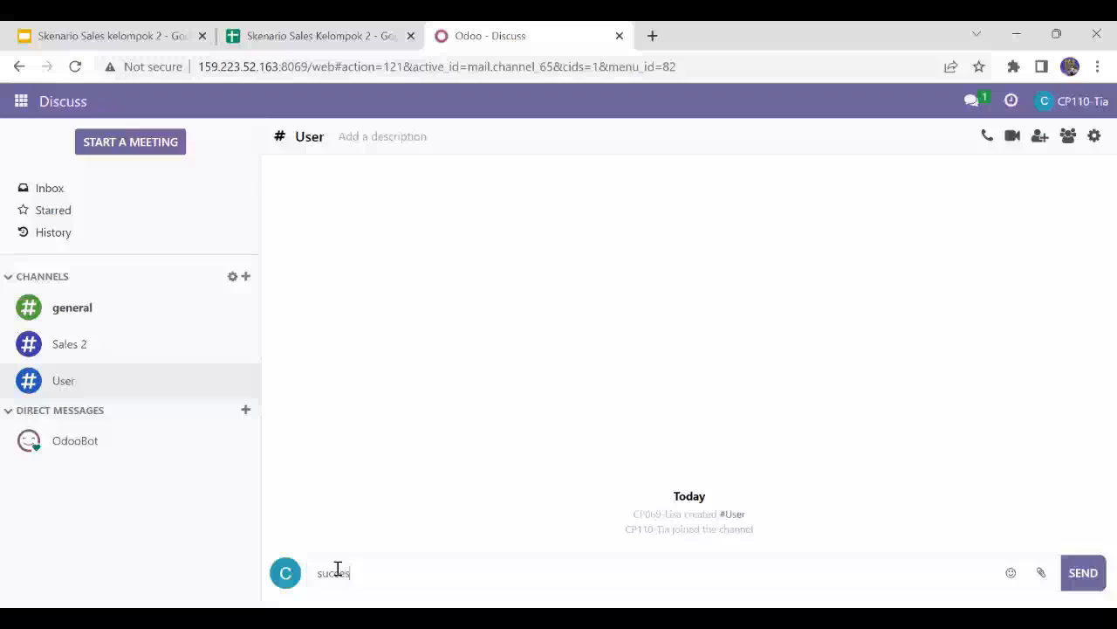
click(1090, 584)
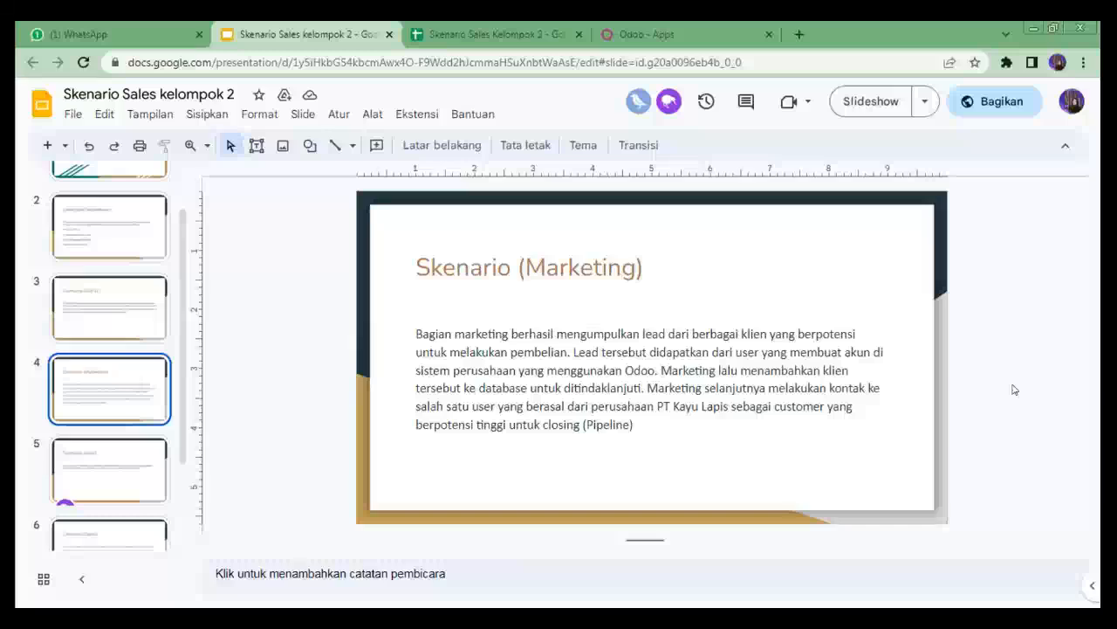
- Check the leads and their final statuses in the Lead sheet of the scenario spreadsheet
click(500, 26)
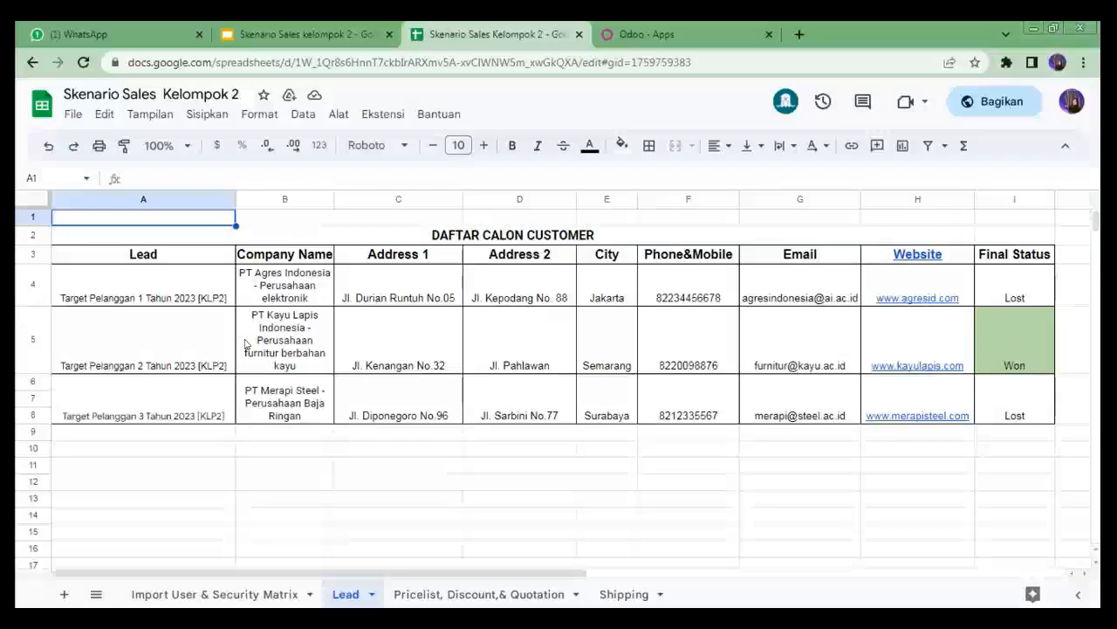
click(1015, 287)
click(1014, 401)
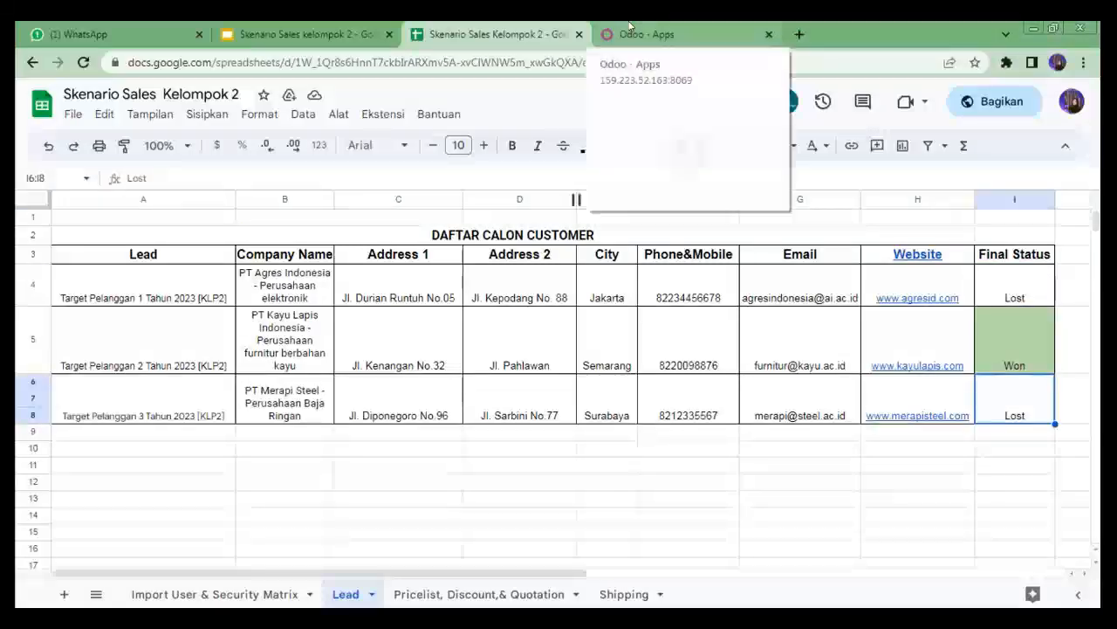
click(630, 28)
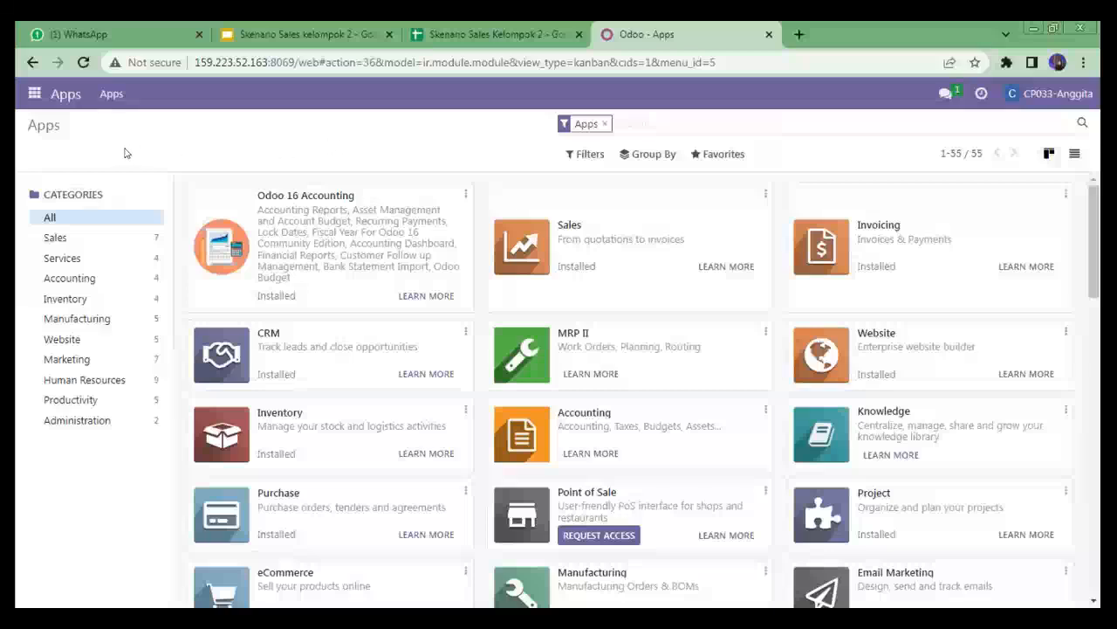
- In CRM, create and save the lead Target Pelanggan 2 Tahun 2023 [KLP2] for PT Kayu Lapis Indonesia with contact details and three-star priority
click(32, 97)
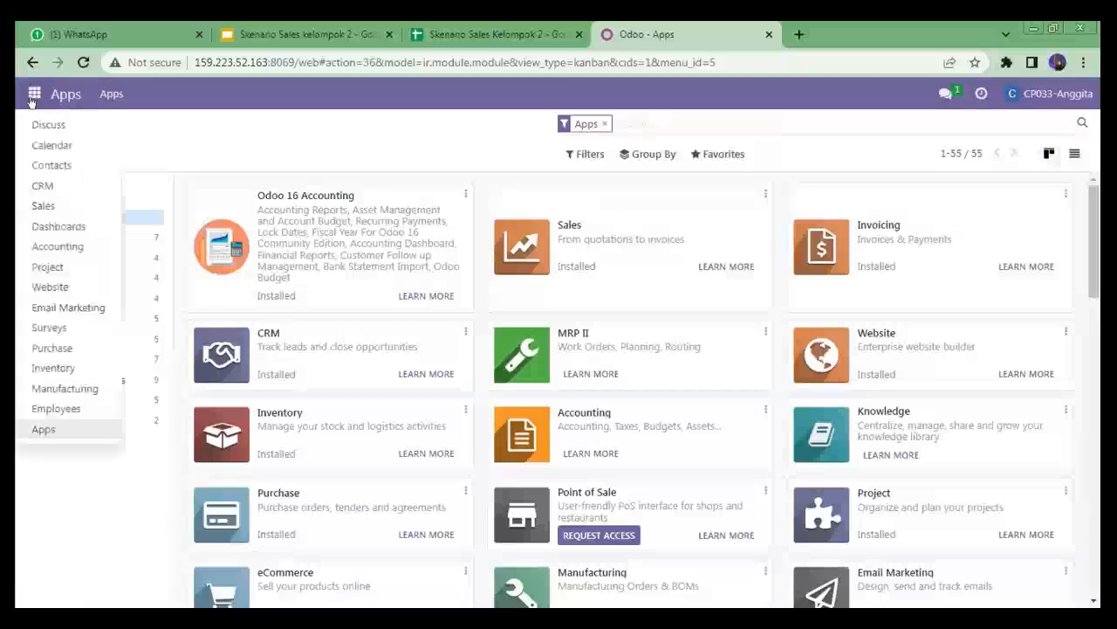
click(69, 178)
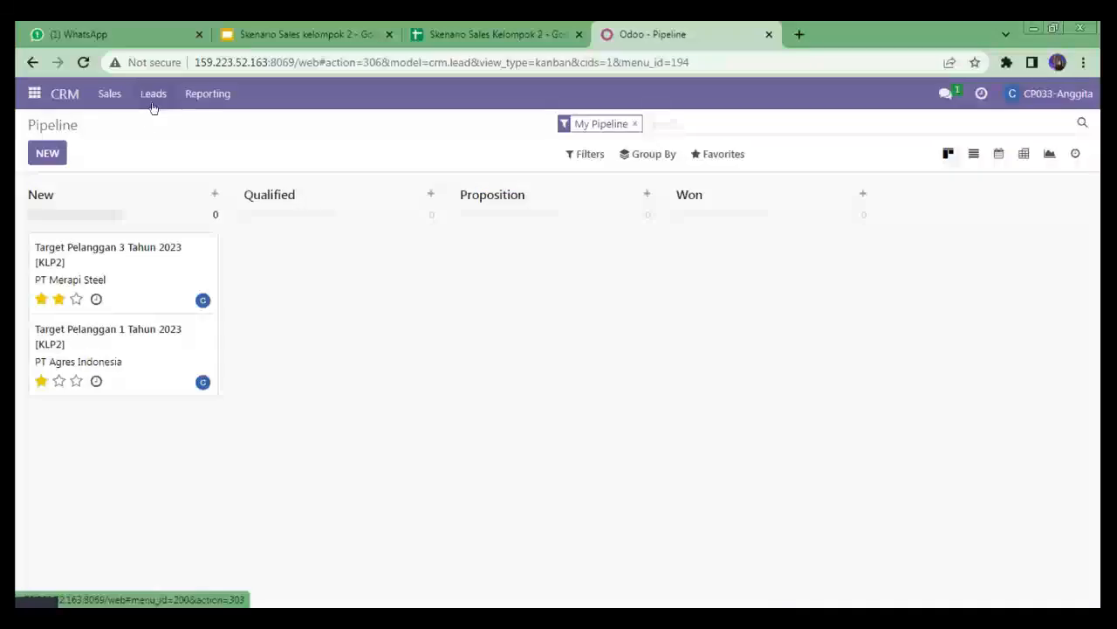
click(153, 103)
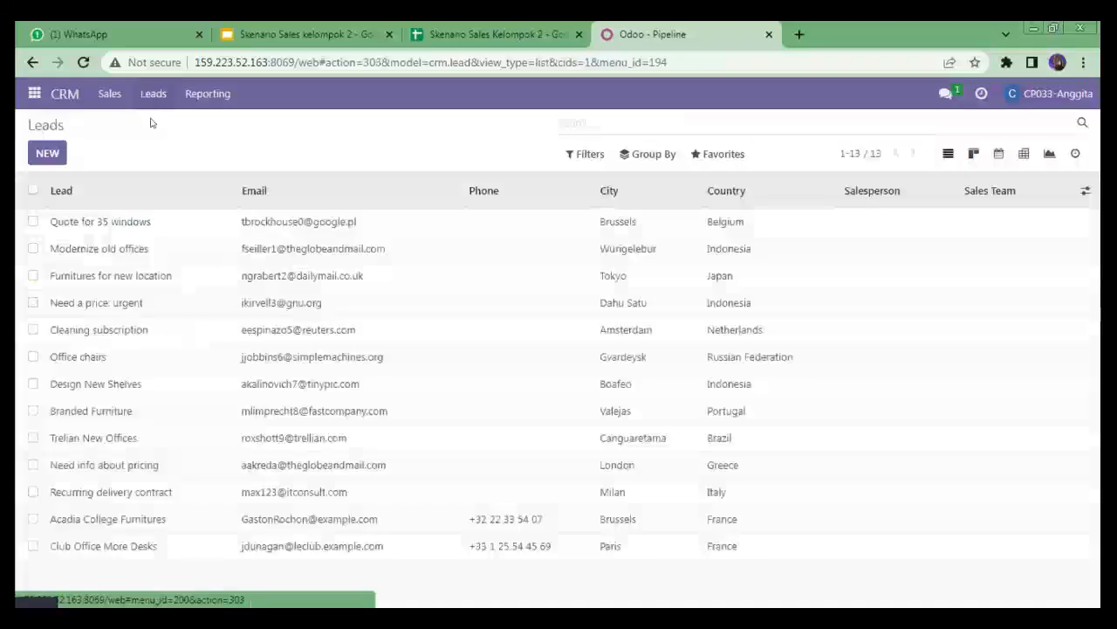
click(49, 155)
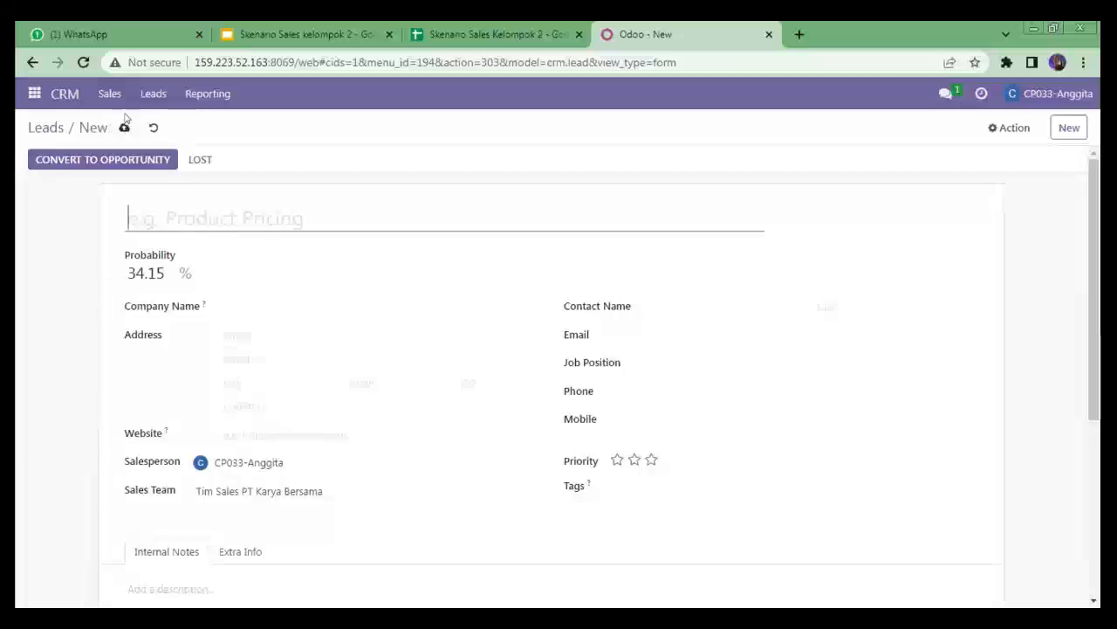
click(51, 130)
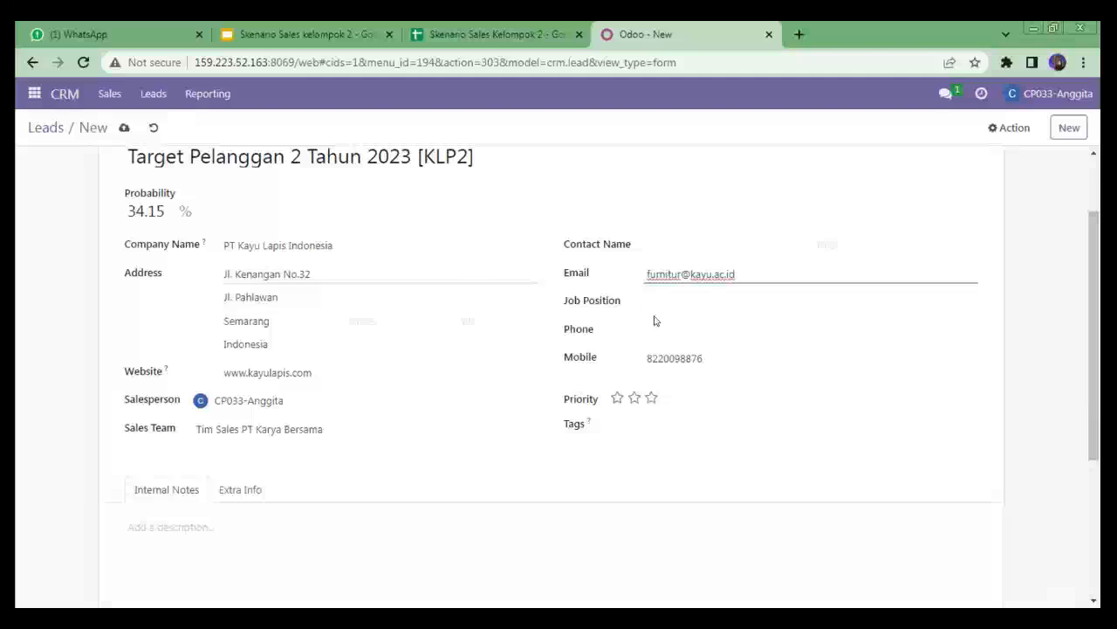
click(652, 398)
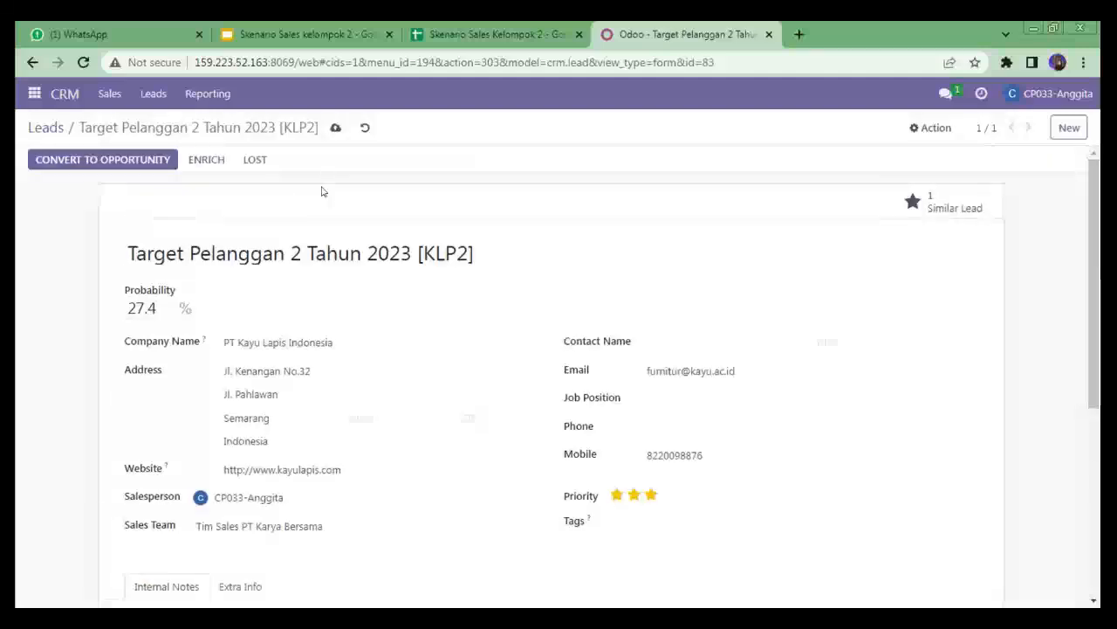
click(336, 129)
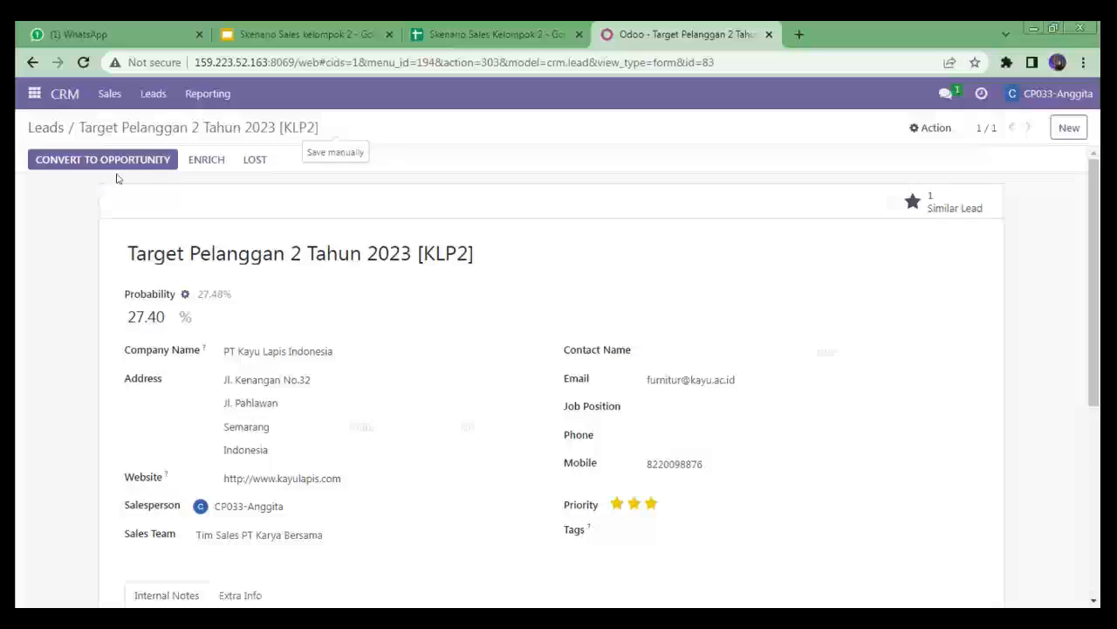
- Convert the Target Pelanggan 2 Tahun 2023 [KLP2] lead into an opportunity, creating a new customer
click(56, 129)
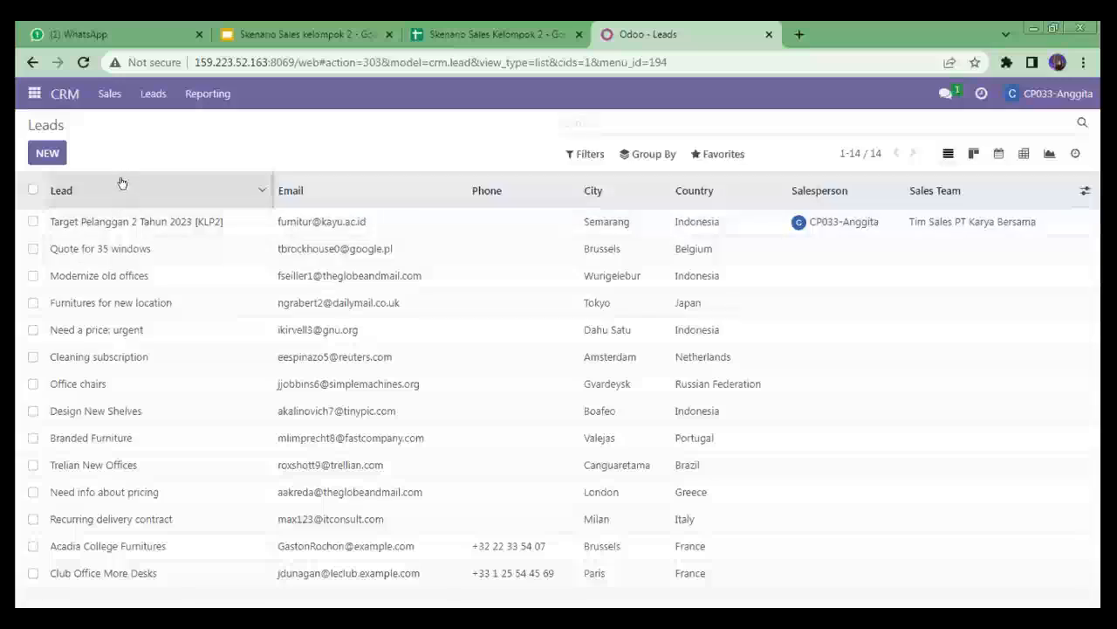
click(78, 223)
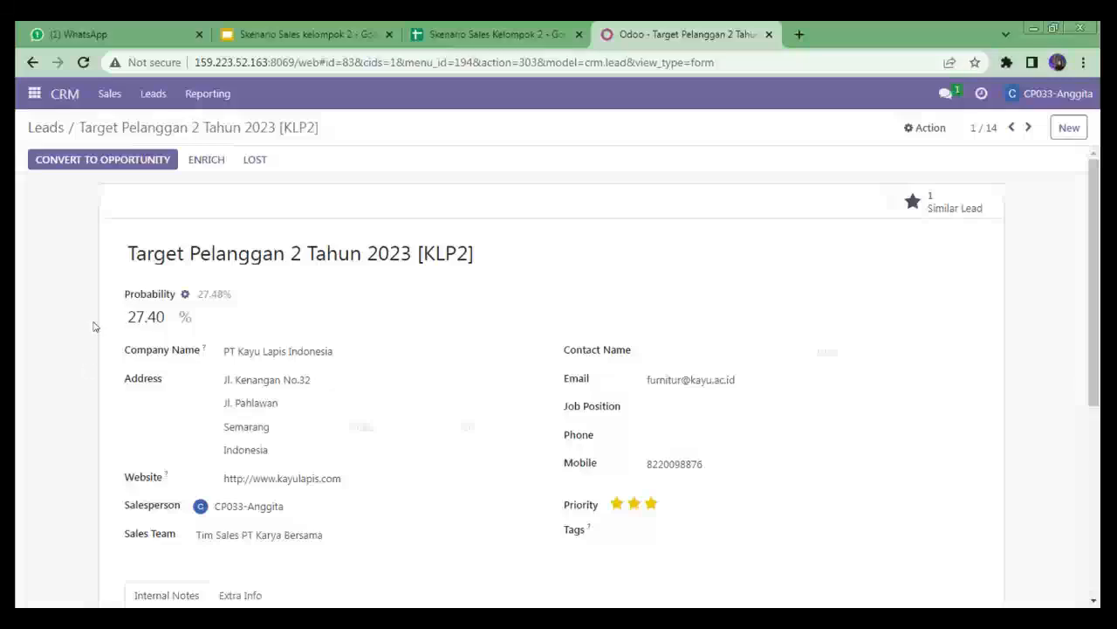
click(111, 166)
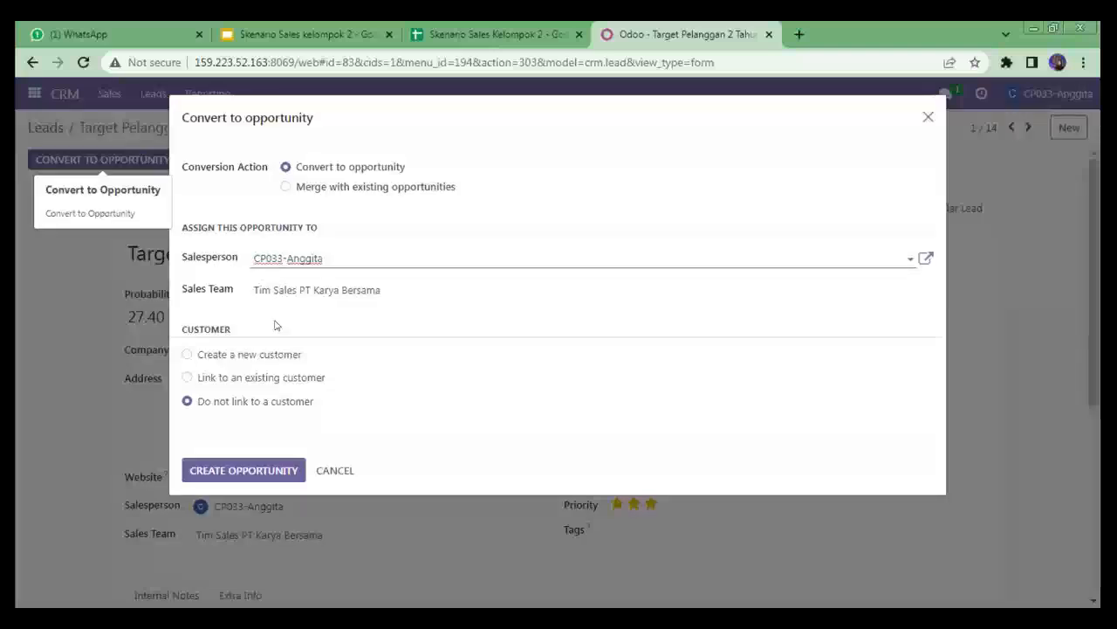
click(187, 354)
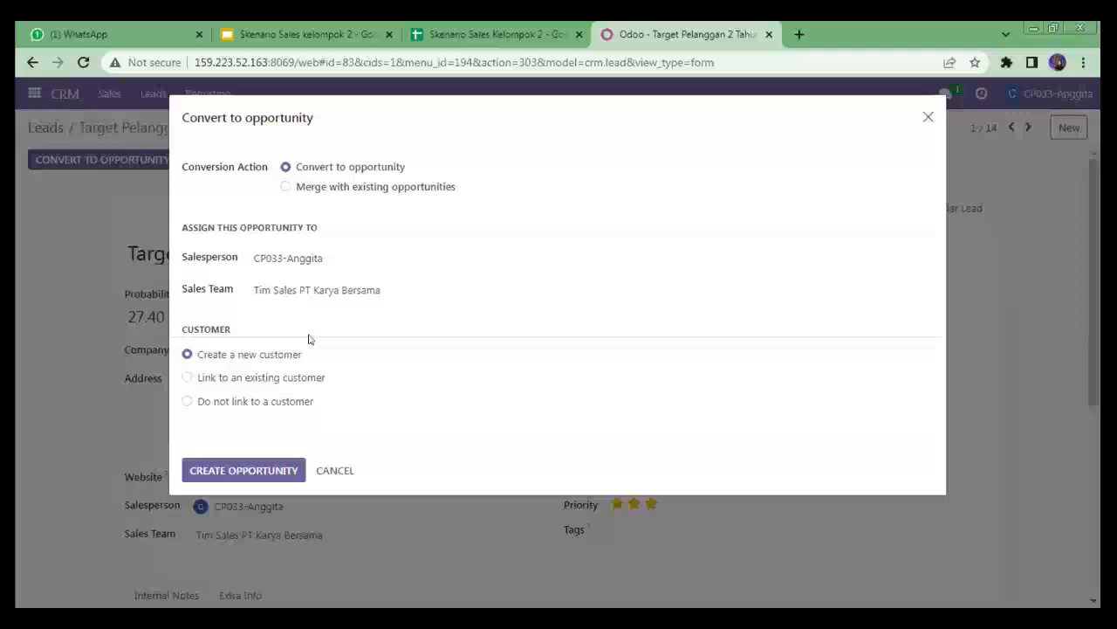
click(231, 473)
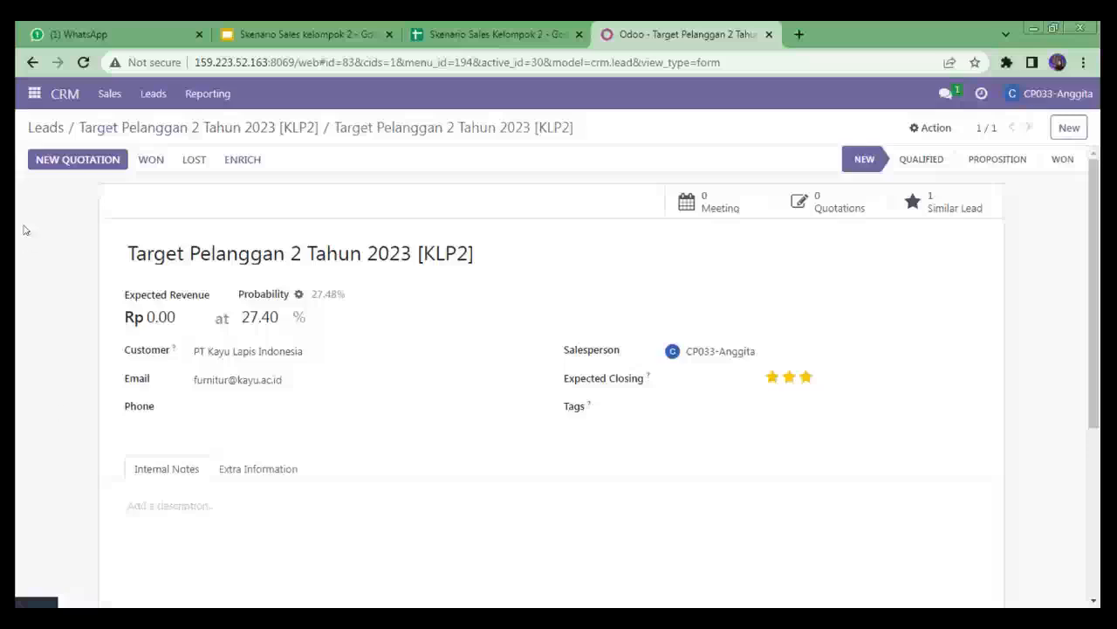
- Open My Pipeline and move all three opportunities from New to the Qualified stage
click(111, 93)
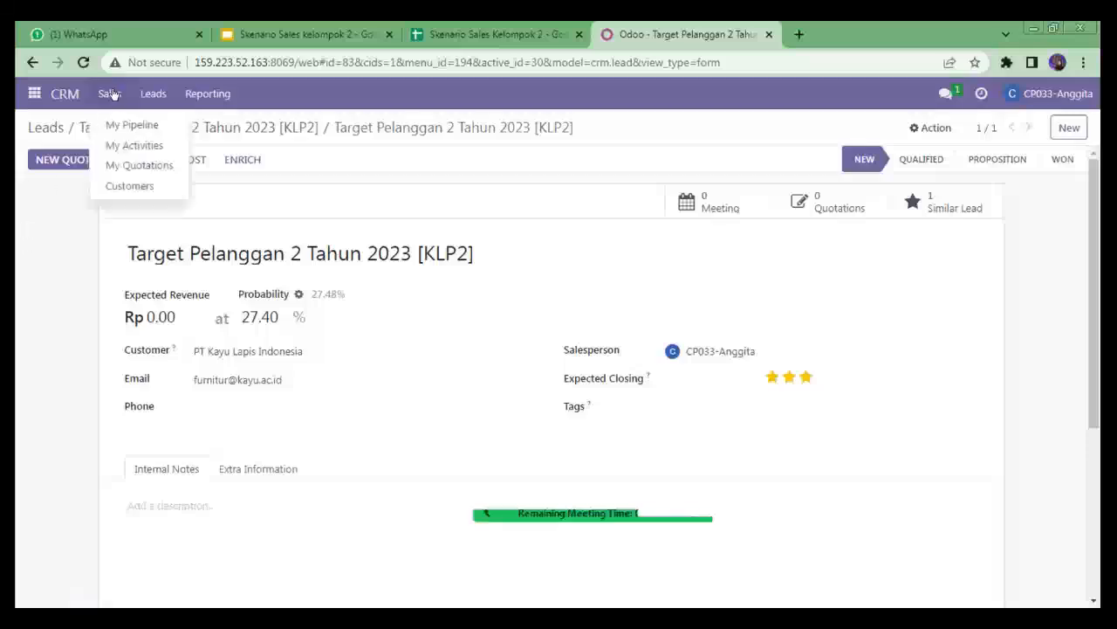
click(159, 127)
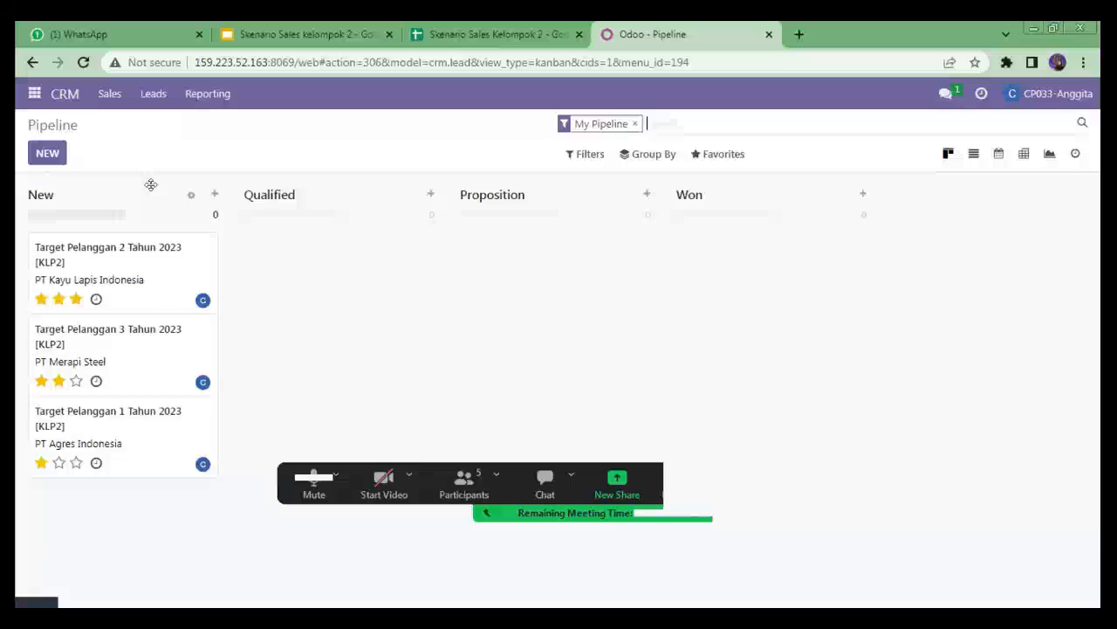
drag(186, 275, 266, 282)
drag(189, 286, 352, 357)
drag(140, 287, 340, 419)
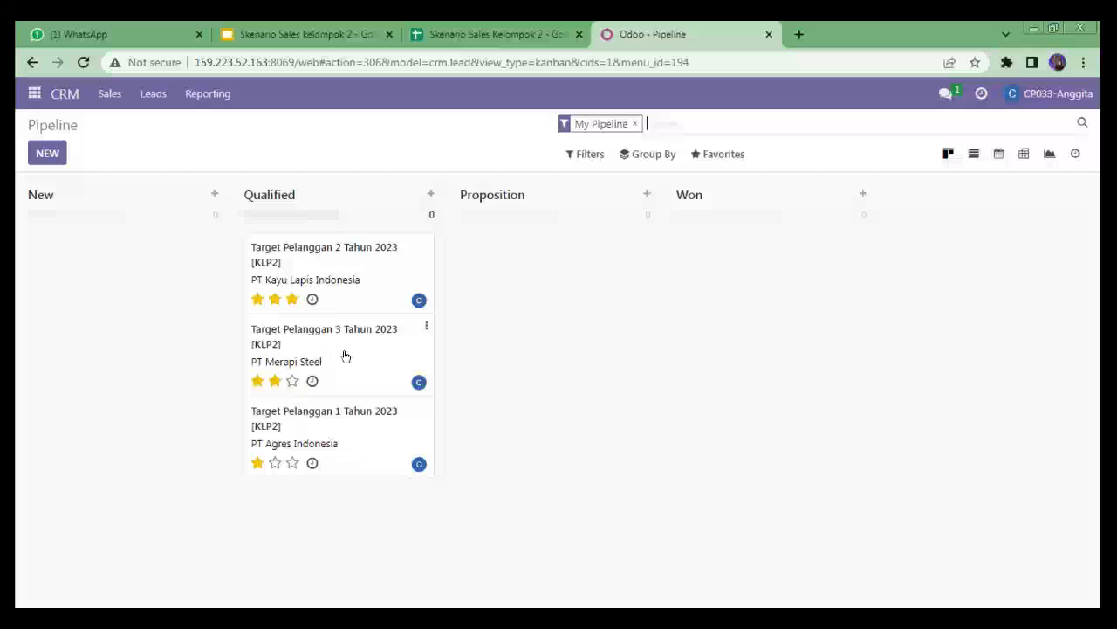
- Mark the Target Pelanggan 1 Tahun 2023 [KLP2] opportunity as lost with reason Not enough stock, then return to the pipeline
click(313, 420)
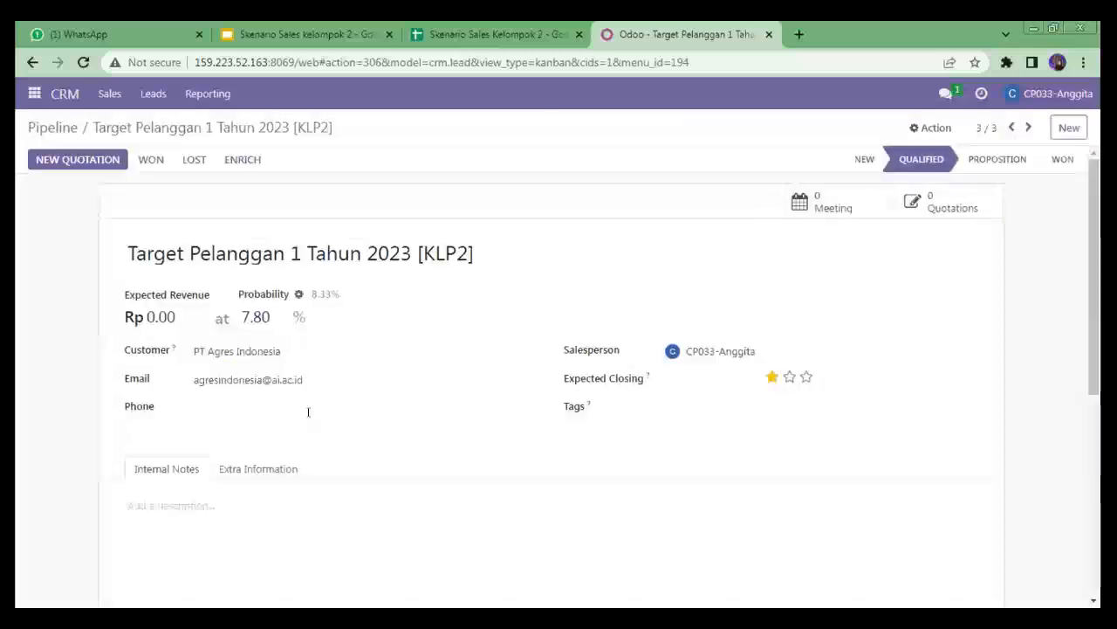
click(195, 166)
click(422, 166)
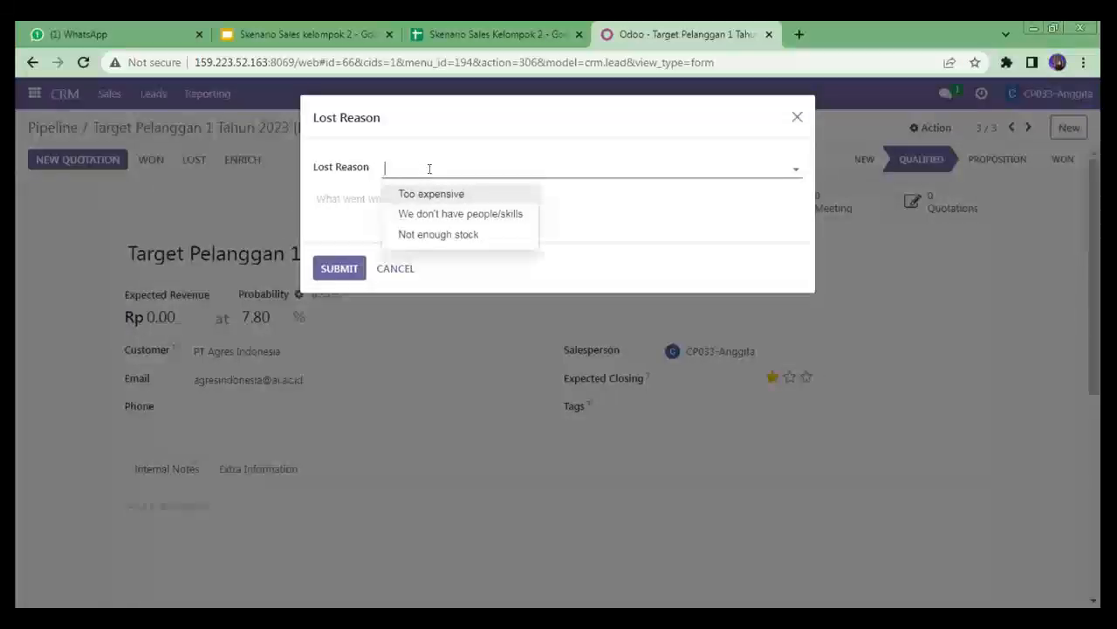
click(483, 235)
click(338, 271)
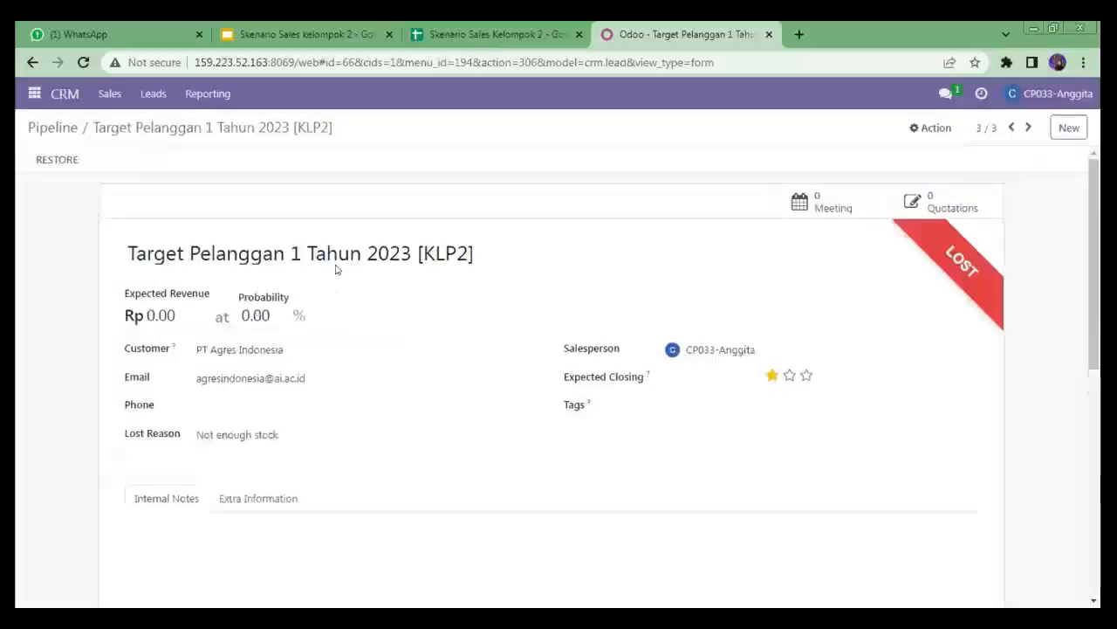
click(45, 127)
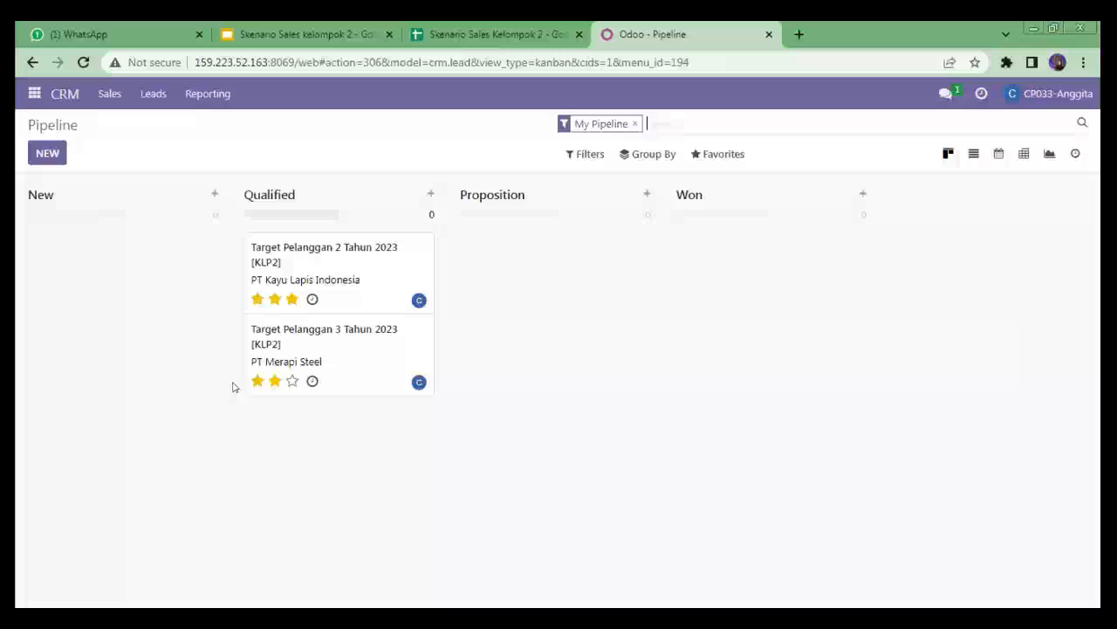
- Move the Target Pelanggan 2 and Target Pelanggan 3 opportunities from Qualified to the Proposition stage
drag(327, 274, 454, 271)
drag(378, 268, 571, 348)
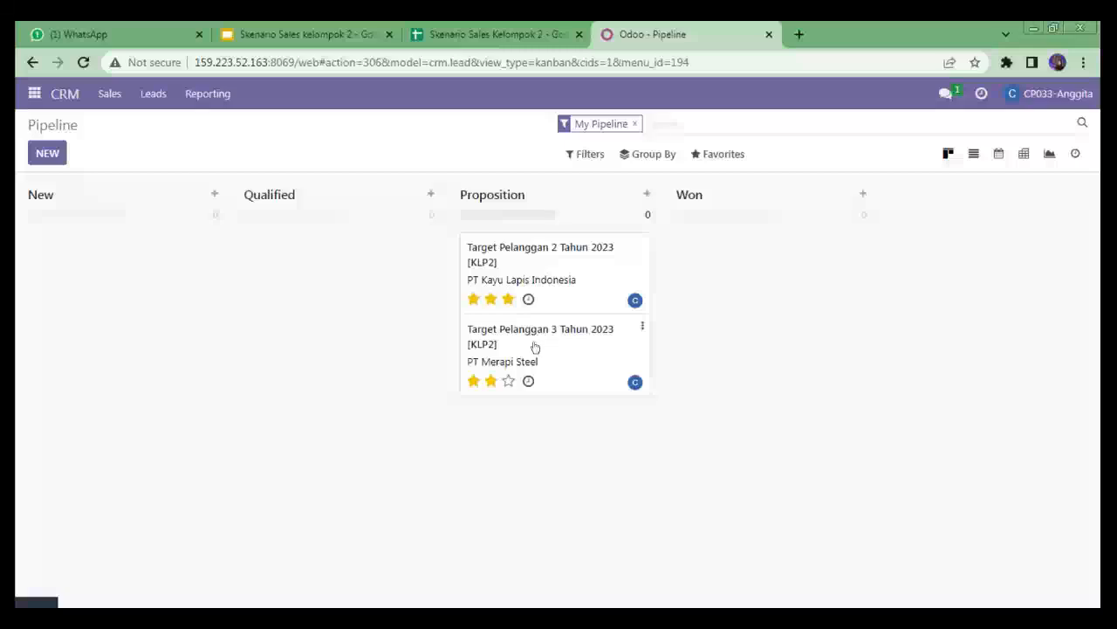
- Mark the Target Pelanggan 3 Tahun 2023 [KLP2] opportunity as lost with reason Too expensive, then return to the pipeline
click(535, 344)
click(195, 164)
click(410, 172)
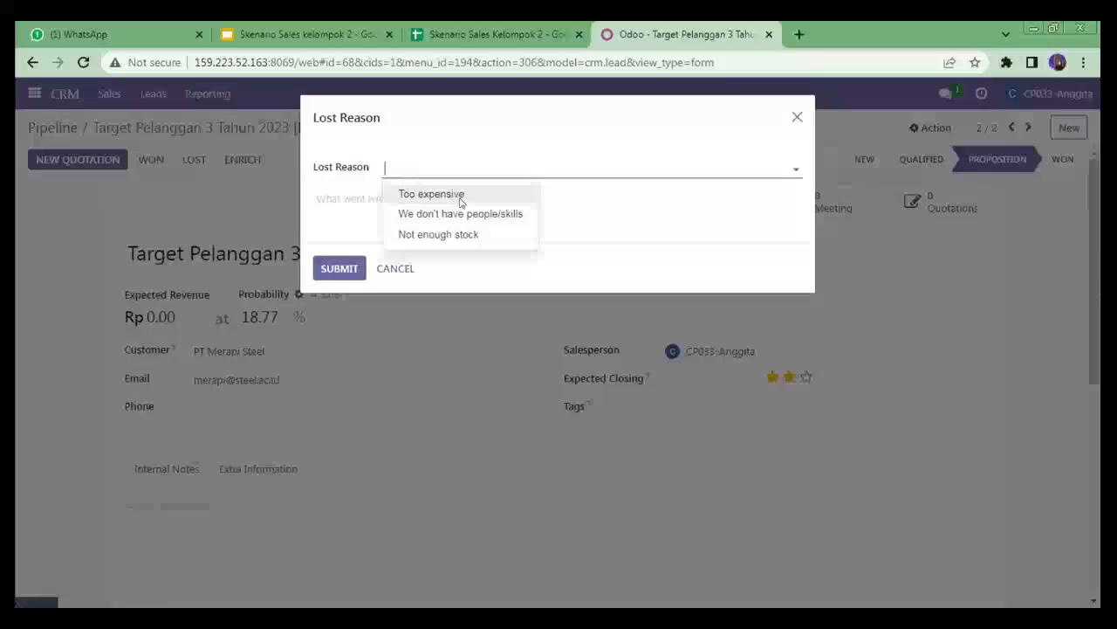
click(455, 196)
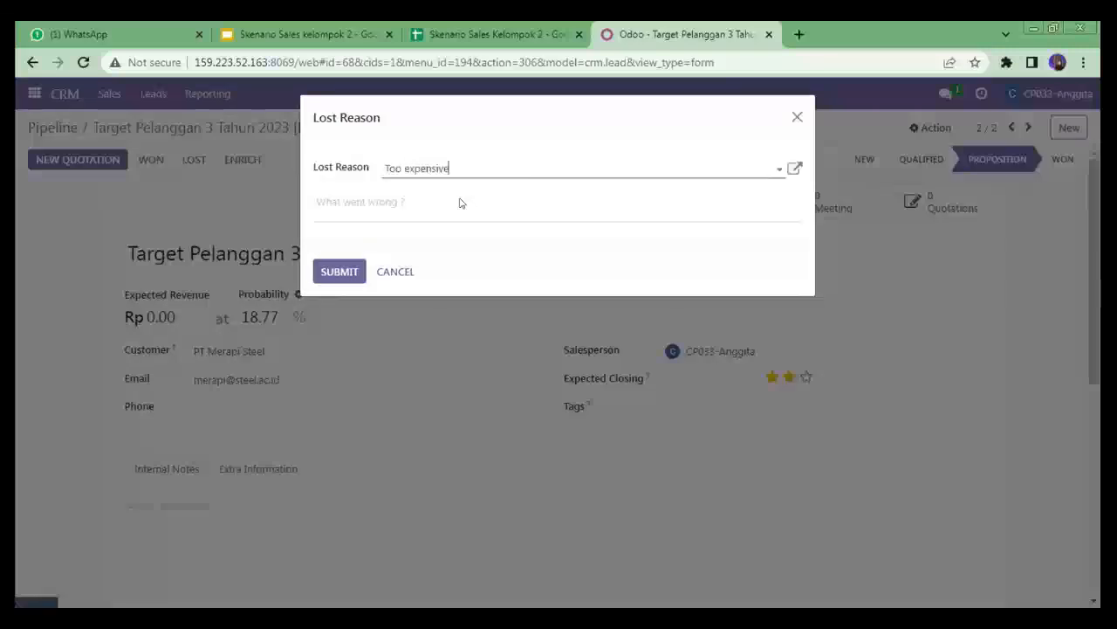
click(347, 278)
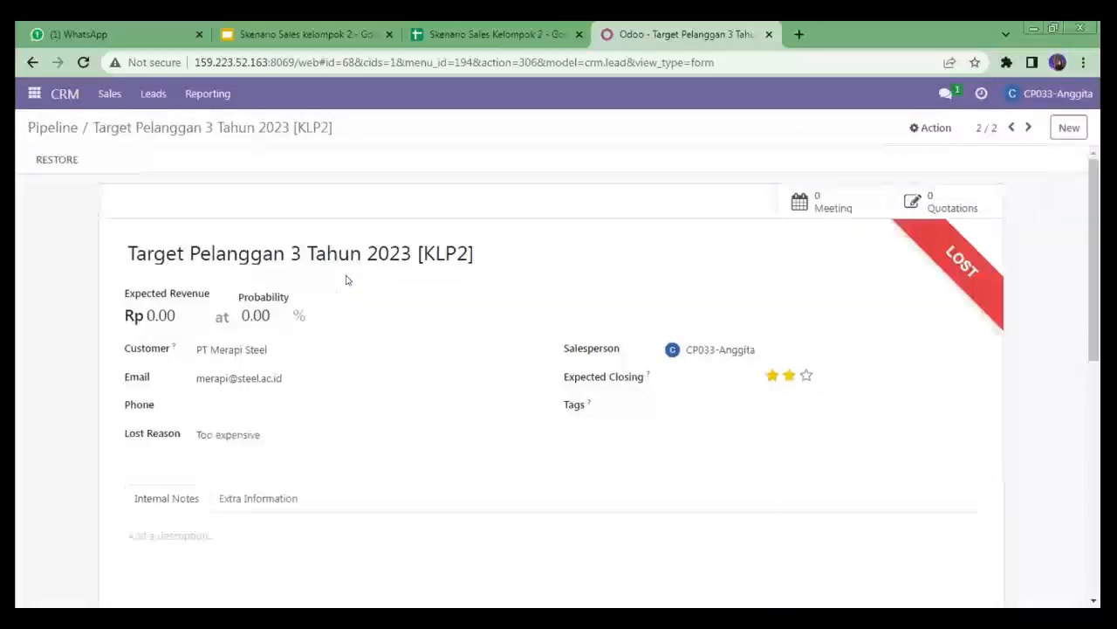
click(55, 125)
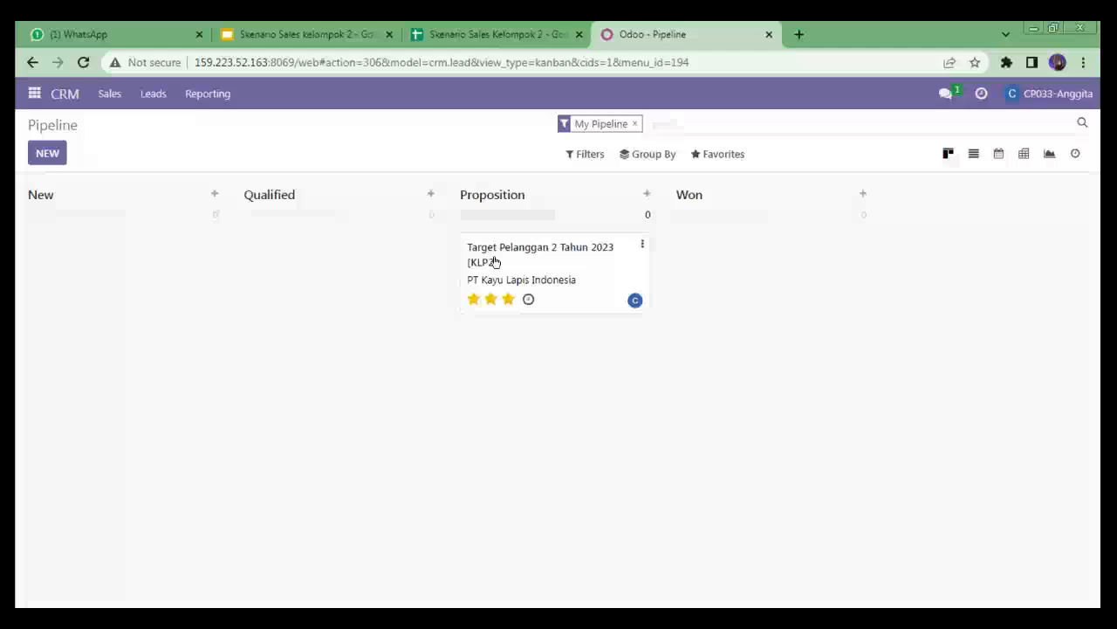
- Move the Target Pelanggan 2 Tahun 2023 [KLP2] opportunity to the Won stage and open it to check
drag(494, 261, 771, 273)
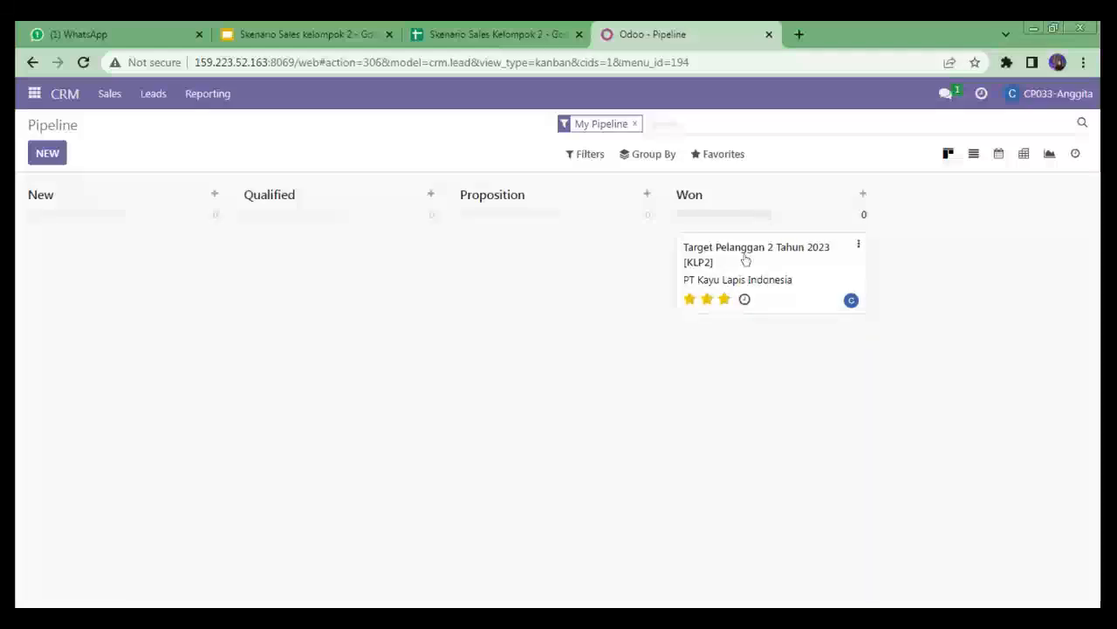
click(745, 258)
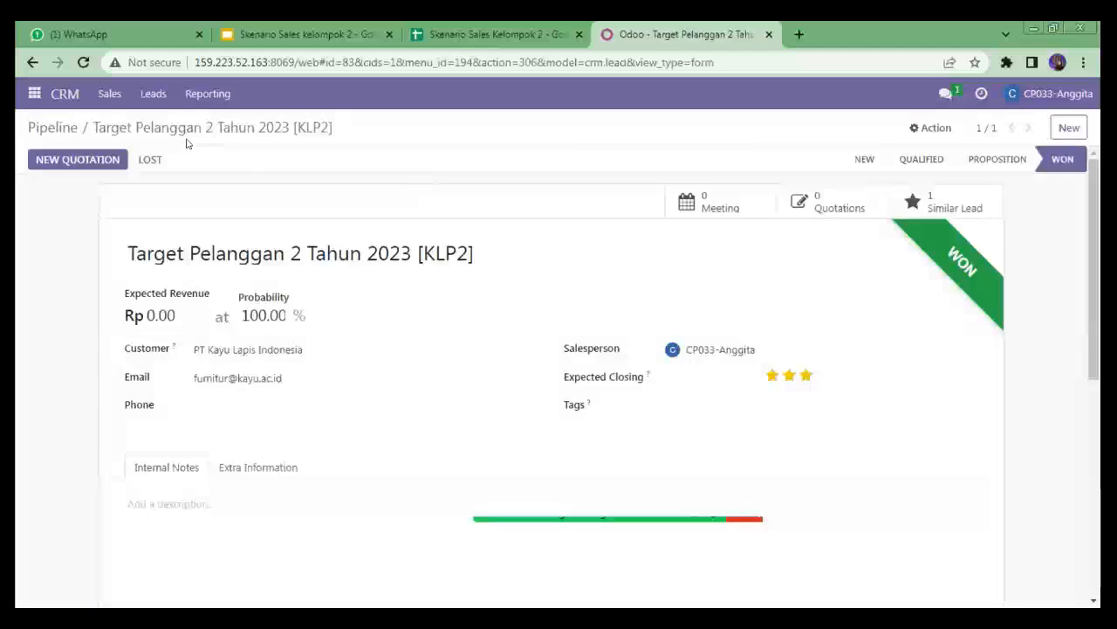
click(57, 127)
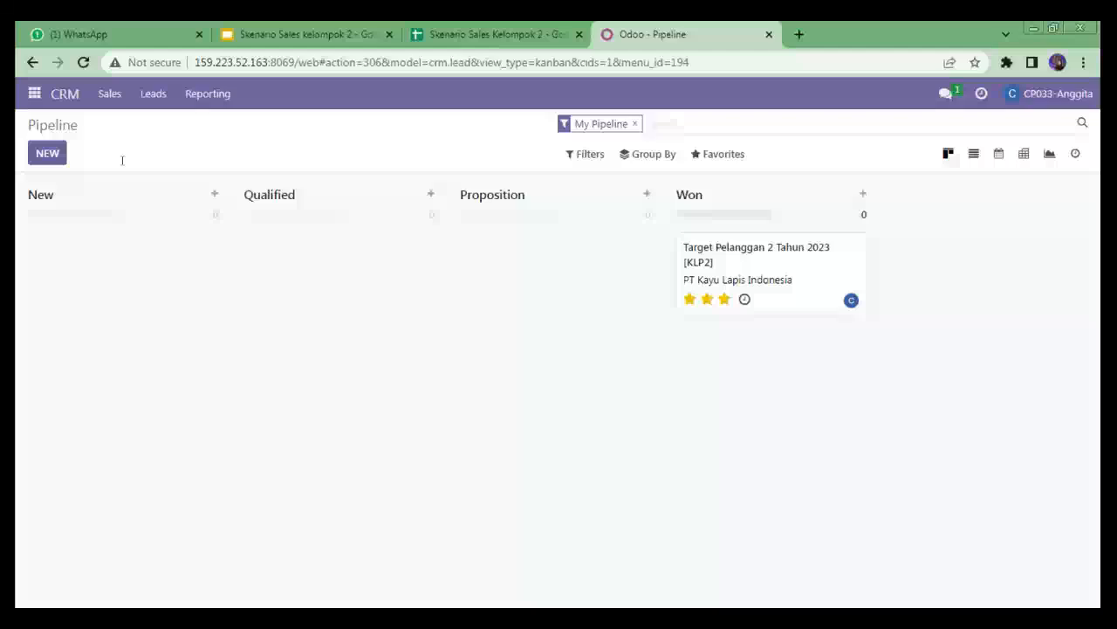
- In Discuss, send the colleague a direct message: "tolong buatkan quotation baru untuk PT Kayu Lapis Indonesia"
click(35, 93)
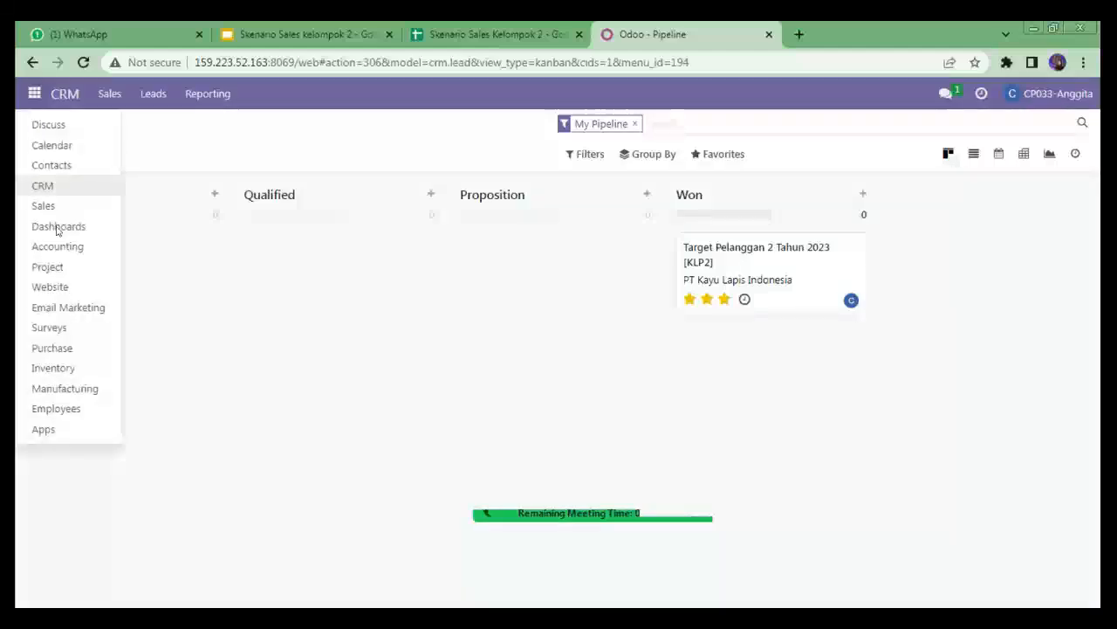
click(78, 124)
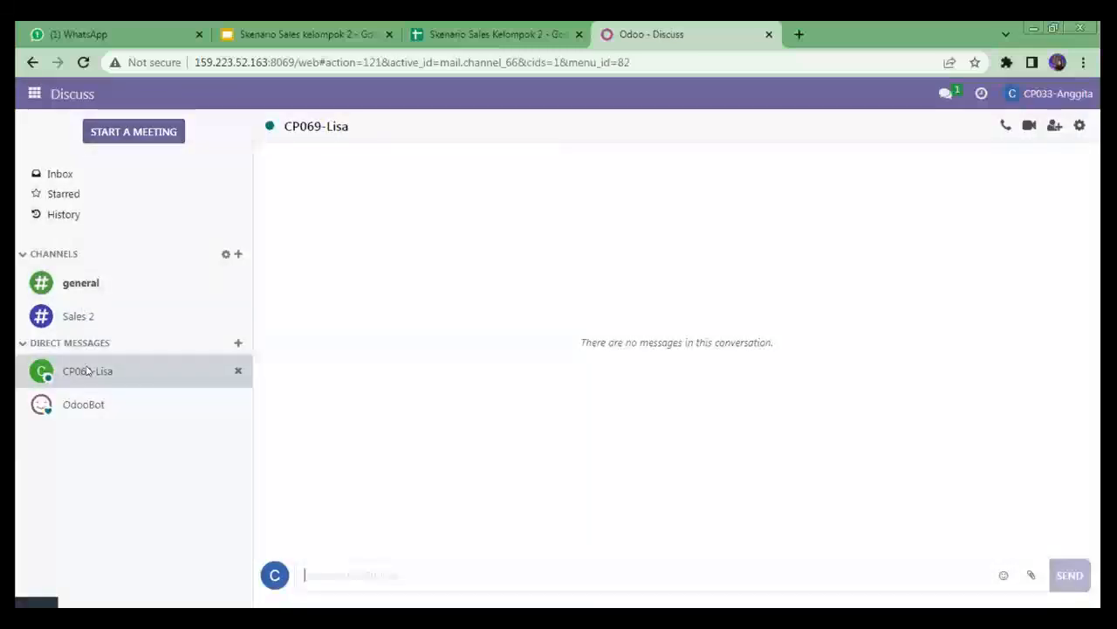
click(351, 579)
text(tolo)
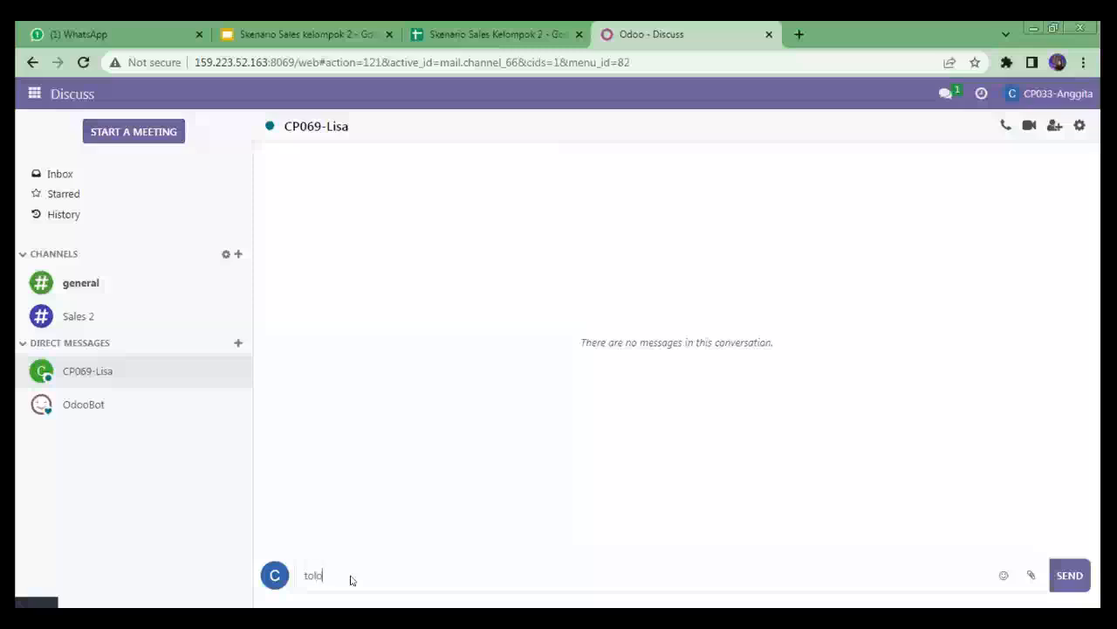
text(ng buatkan quotation)
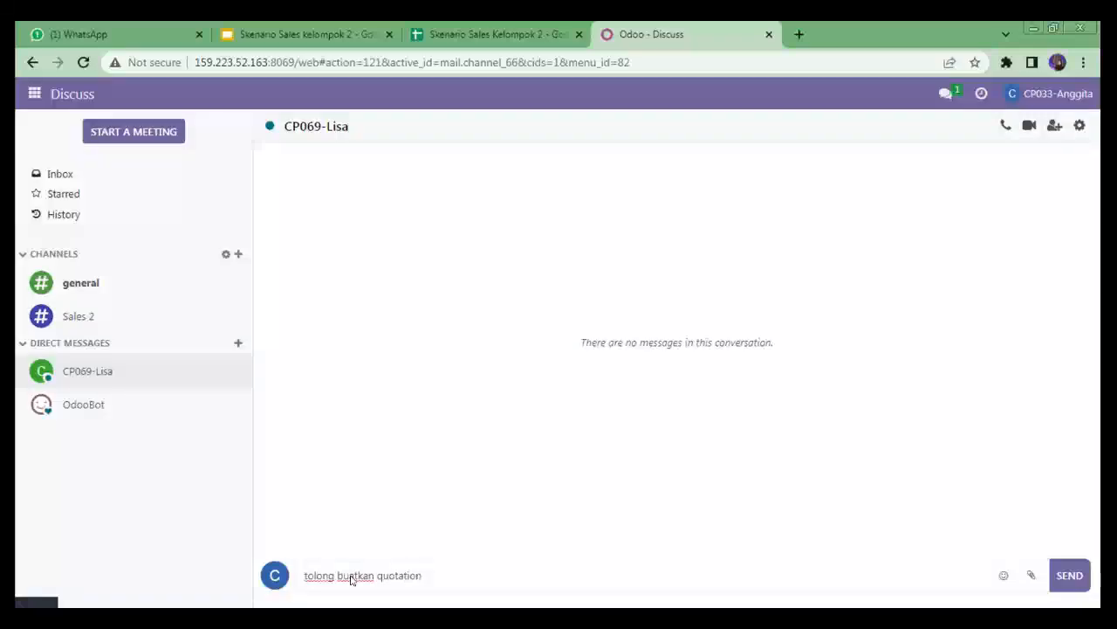
text( baru untuk PT Kat)
key(BackSpace)
text(yu )
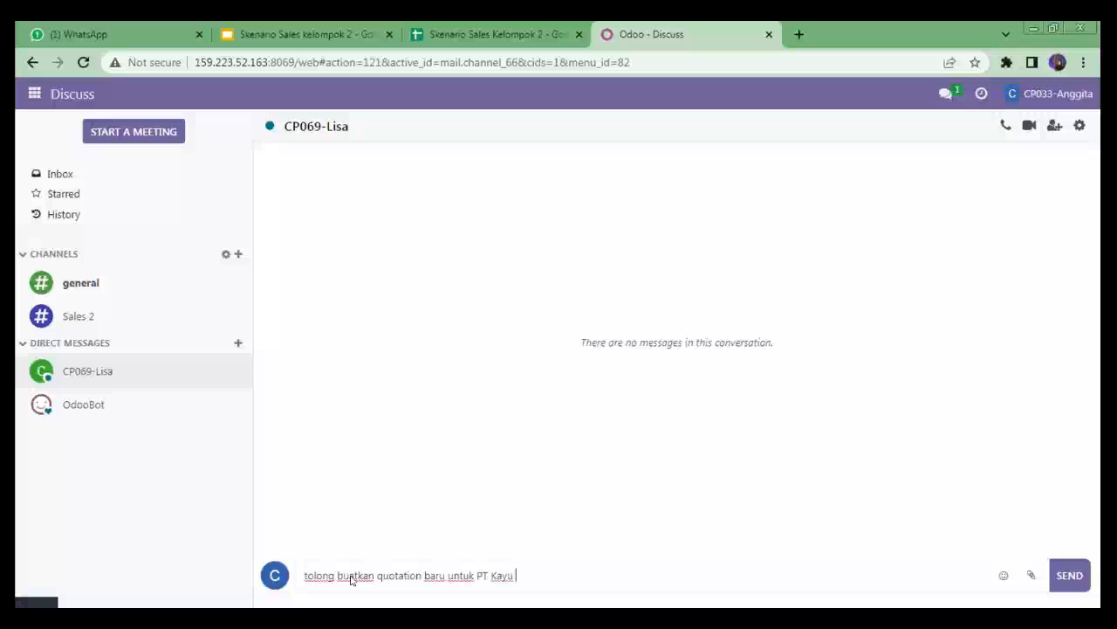
text(lapis)
key(BackSpace)
key(BackSpace)
key(BackSpace)
key(BackSpace)
key(BackSpace)
text(Lapis Indonesia)
click(1066, 570)
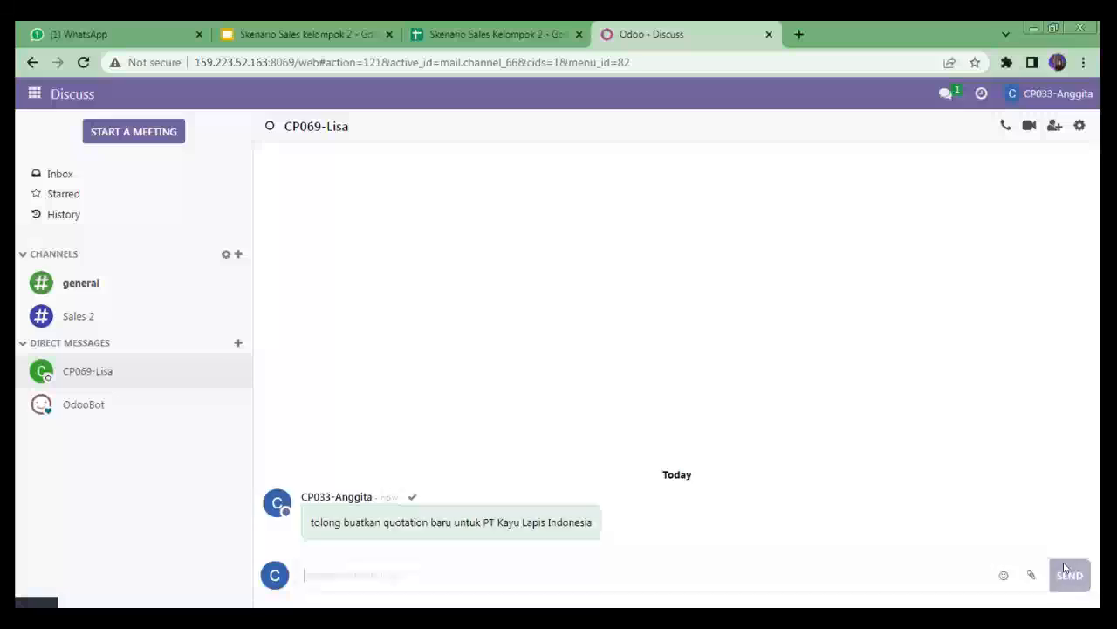
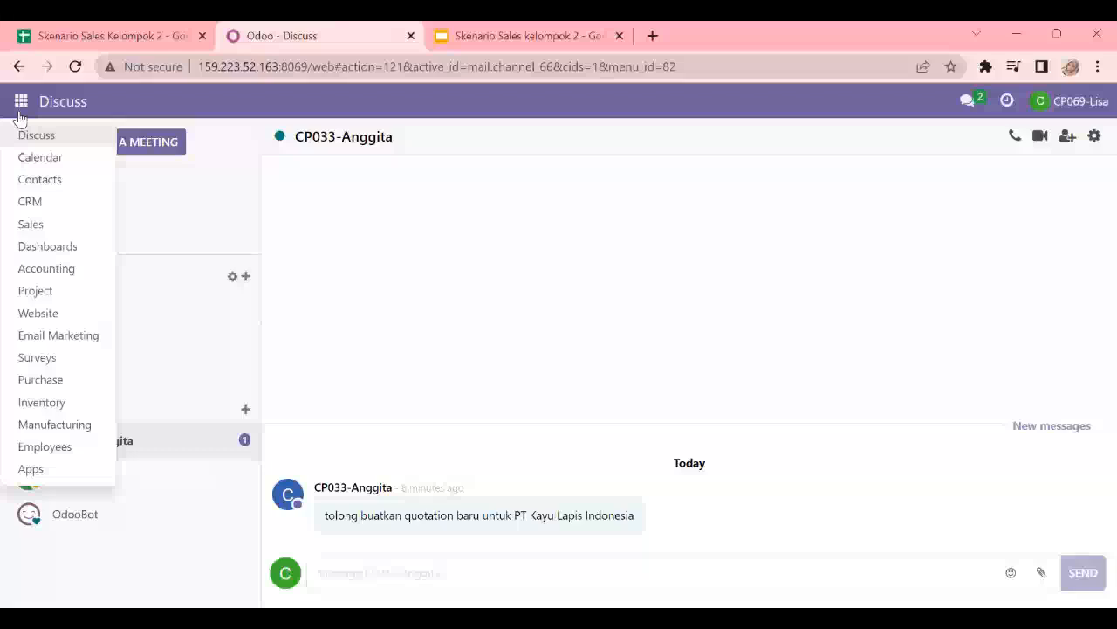
- Create a new sales pricelist named "Product Pricelist PT Karya Bersama Tahun 2023", copying the title from the spreadsheet
click(48, 229)
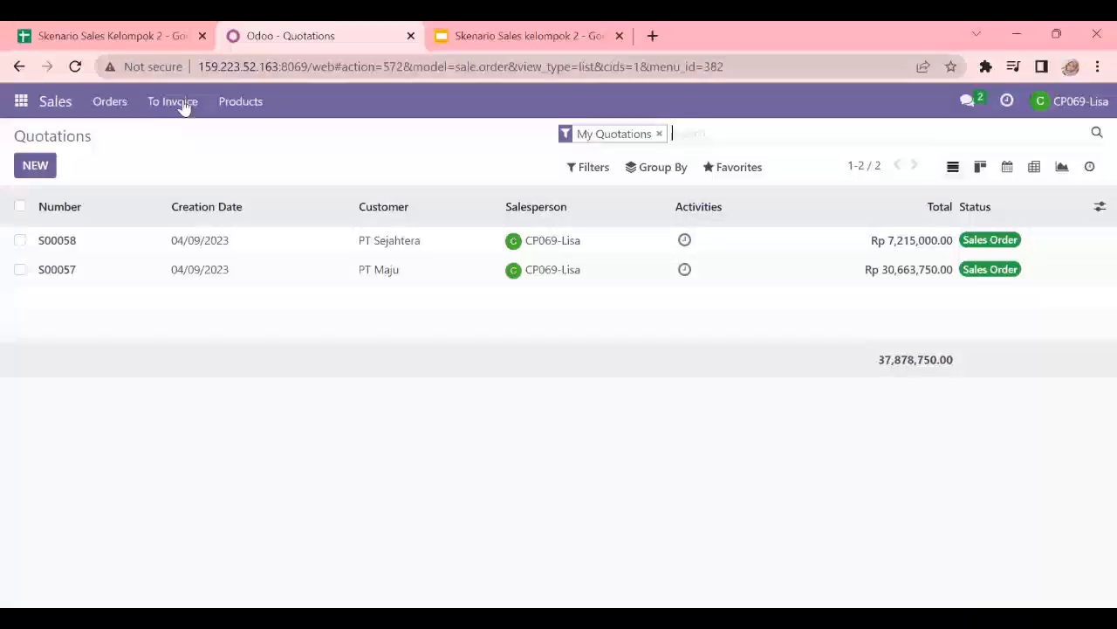
click(229, 102)
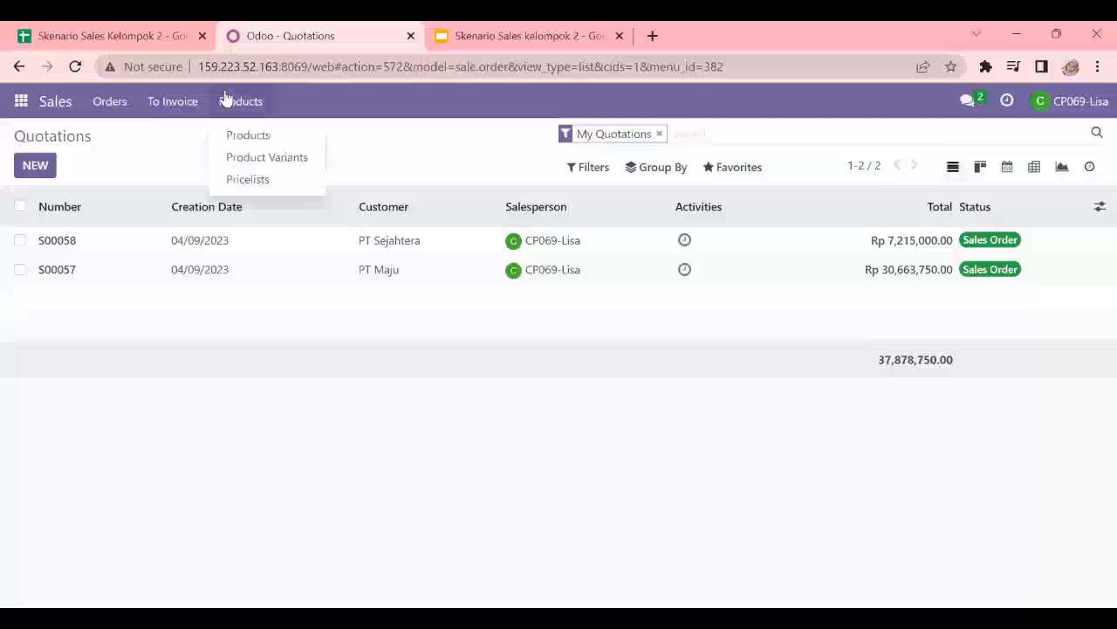
click(248, 180)
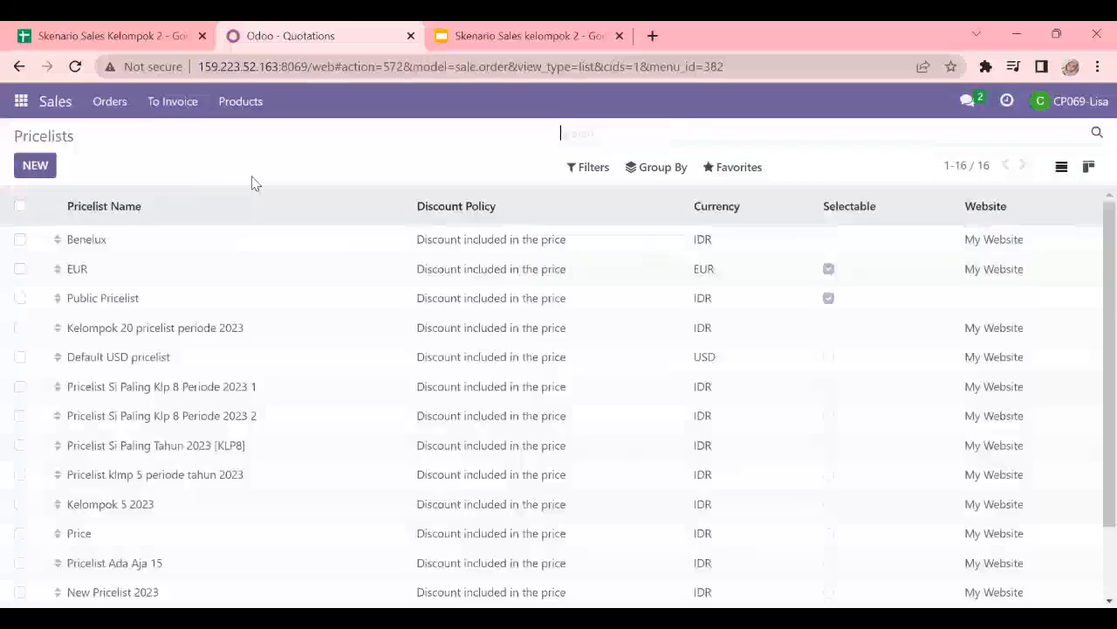
click(36, 166)
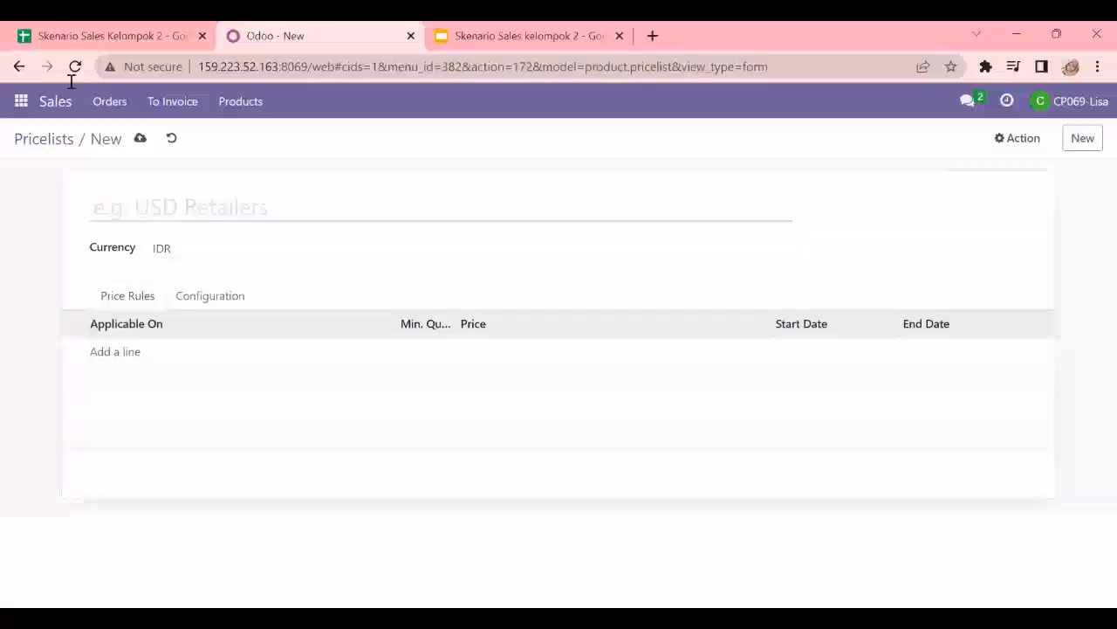
click(94, 32)
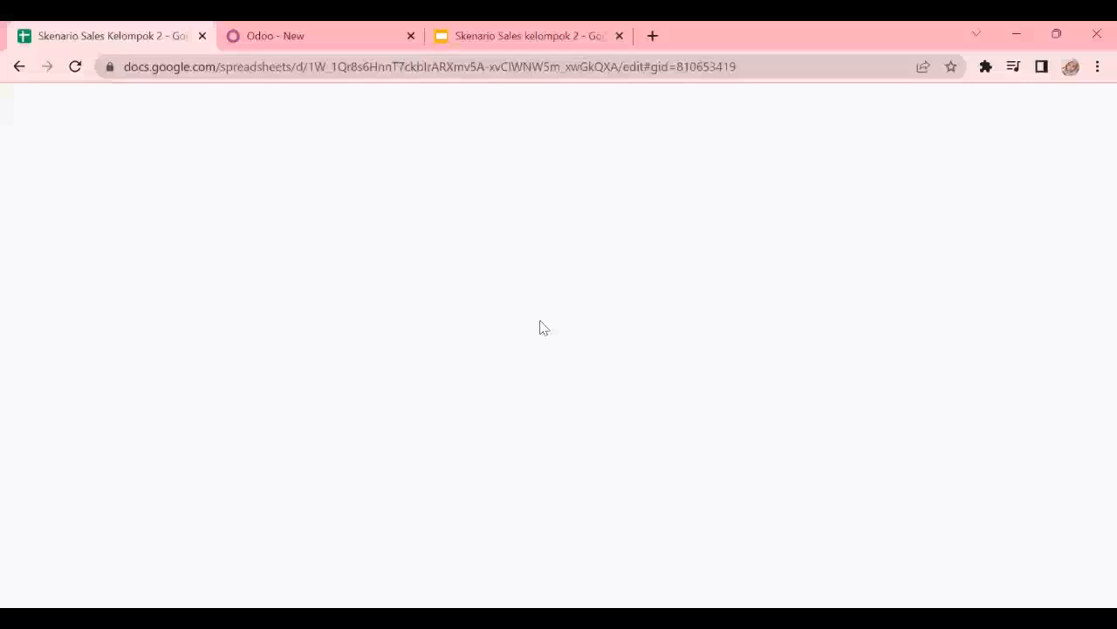
click(386, 256)
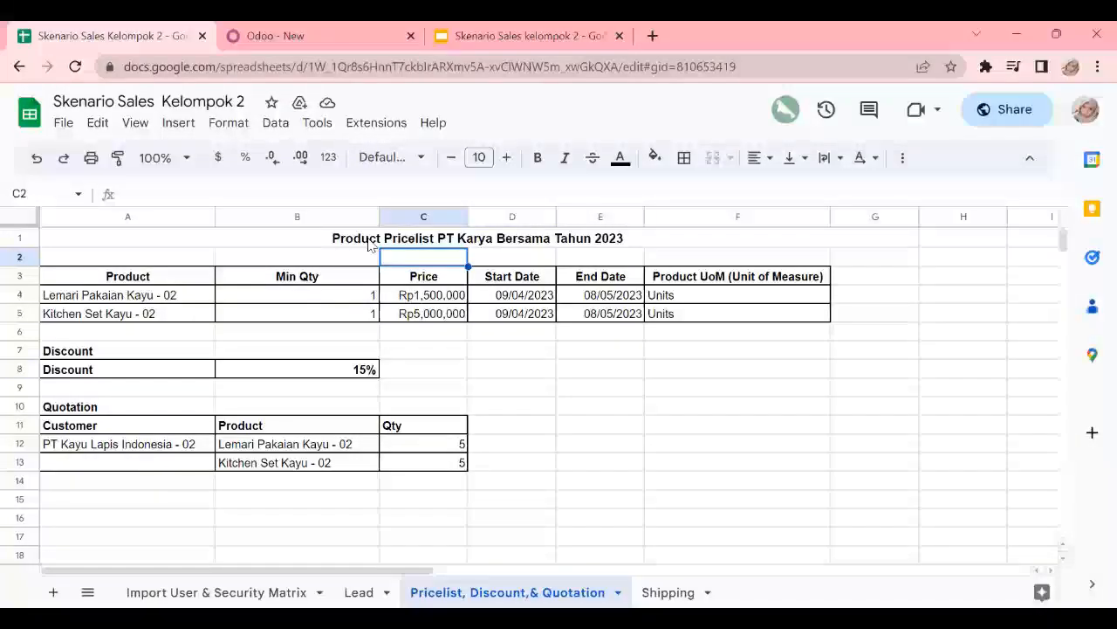
click(372, 243)
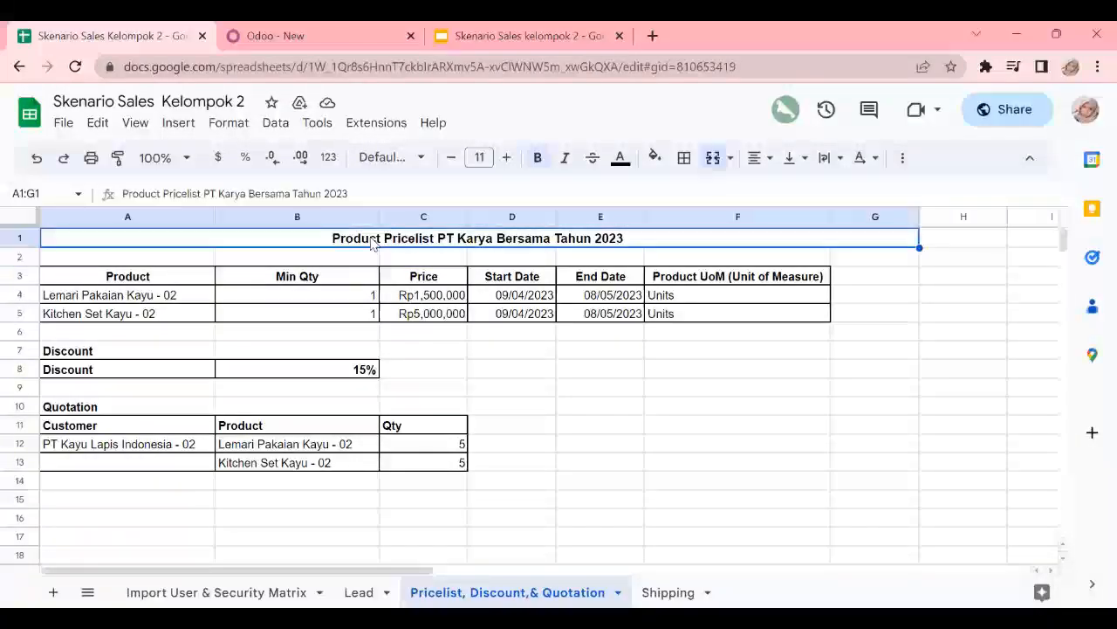
key(ctrl+c)
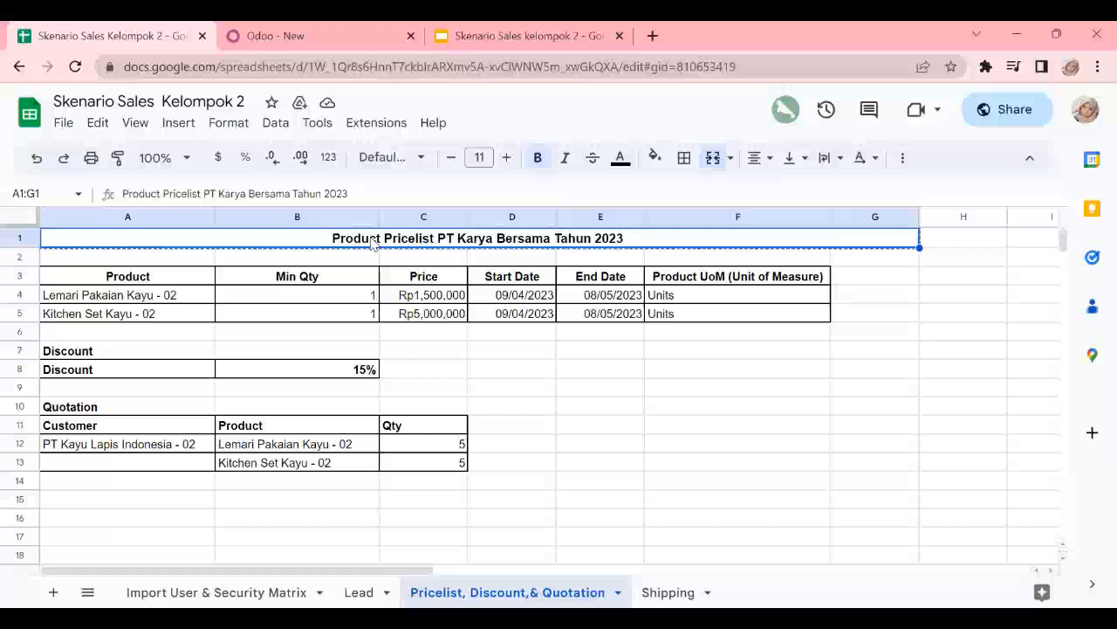
click(280, 29)
click(194, 213)
key(ctrl+v)
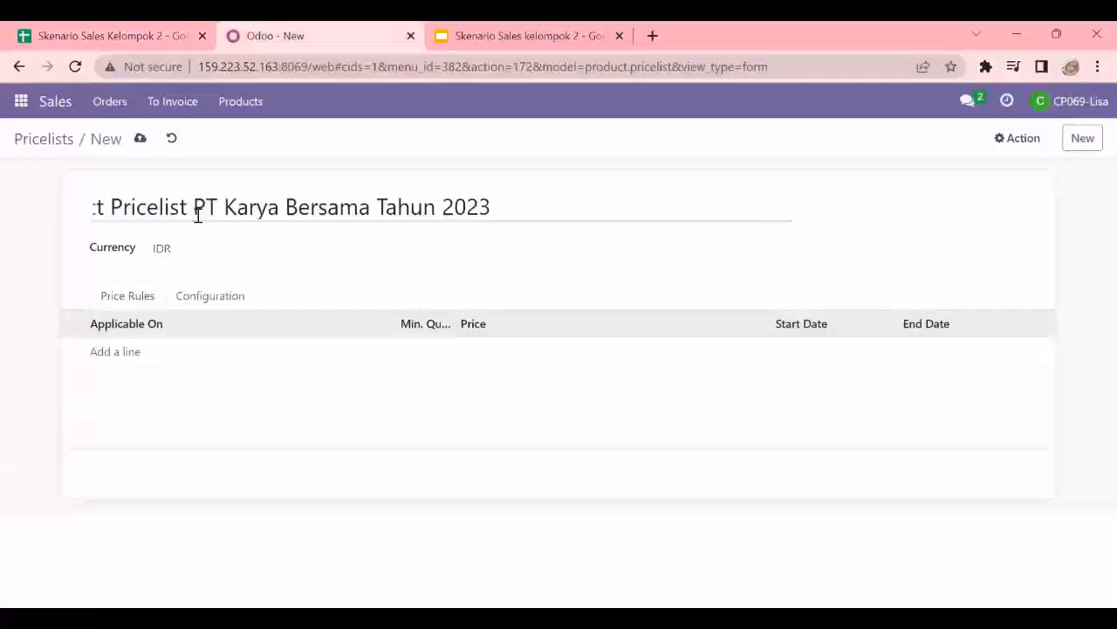
- Add a price rule computed as a 15% discount that applies to a specific product
click(123, 353)
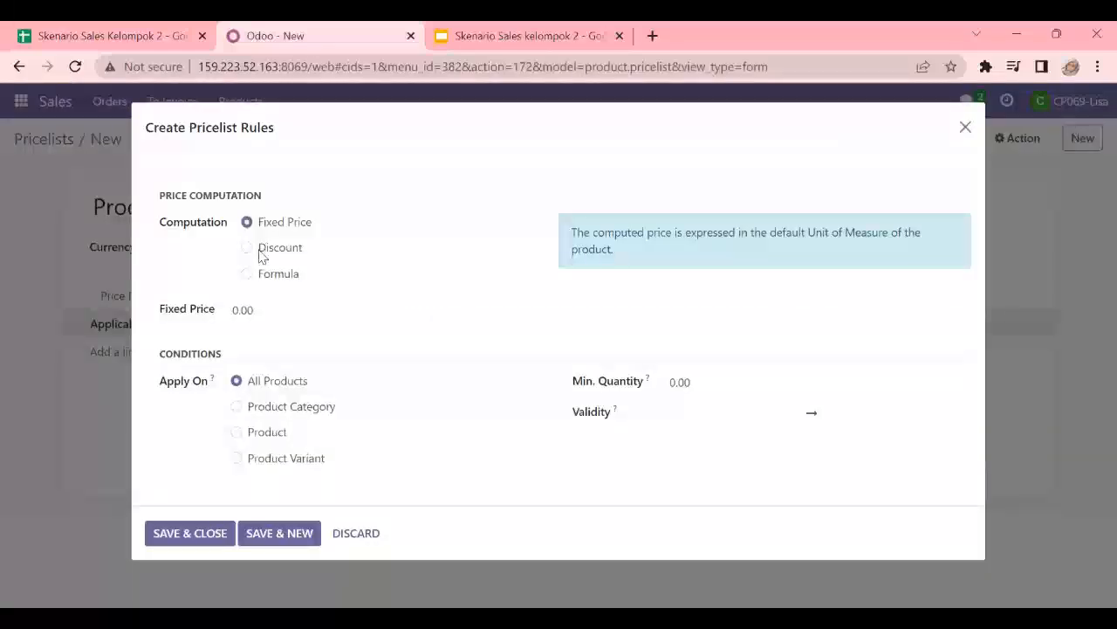
click(158, 27)
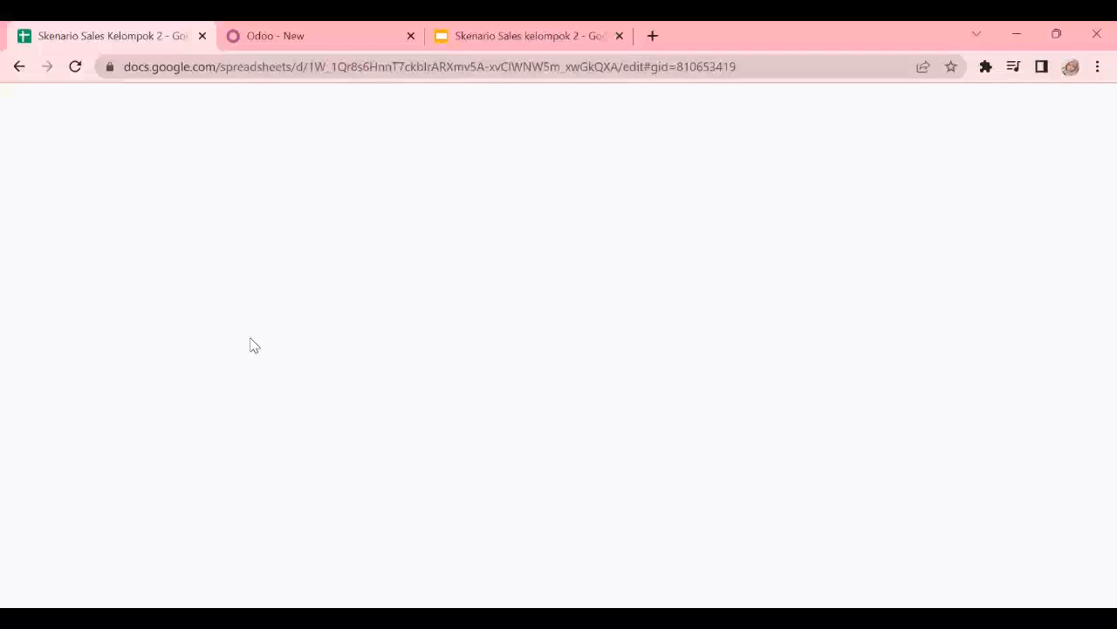
click(301, 33)
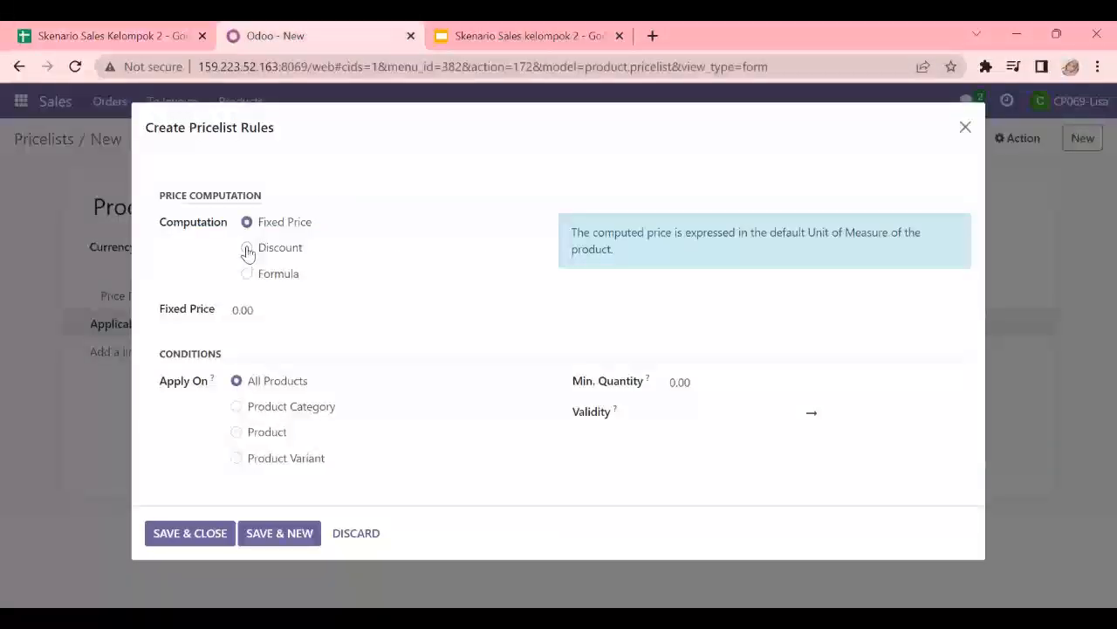
click(248, 250)
click(235, 310)
key(ctrl+a)
key(BackSpace)
text(15)
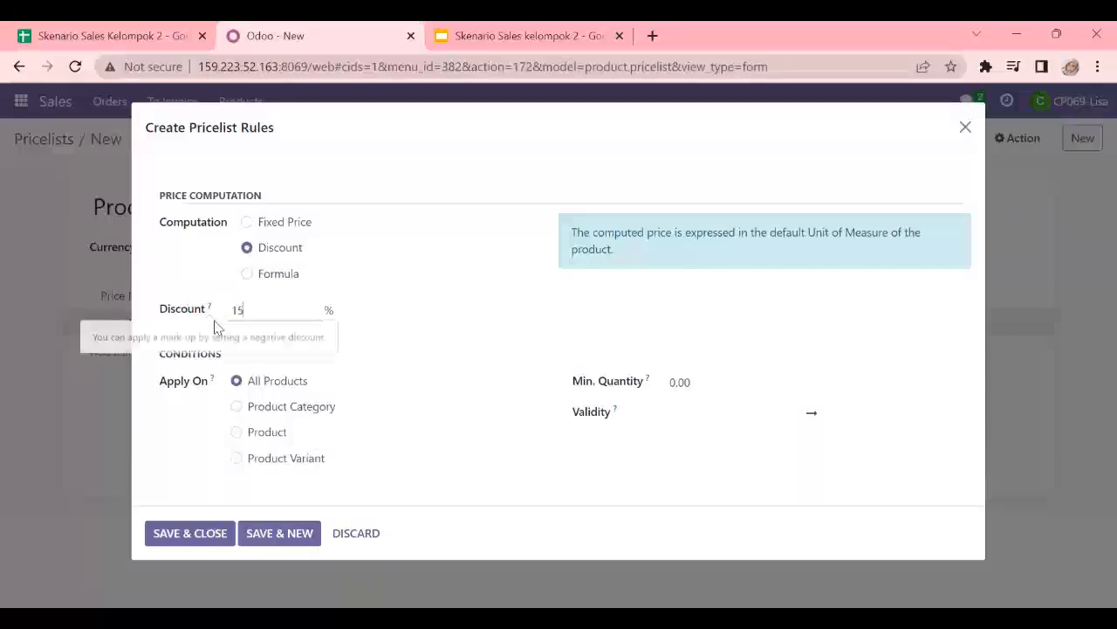
click(237, 432)
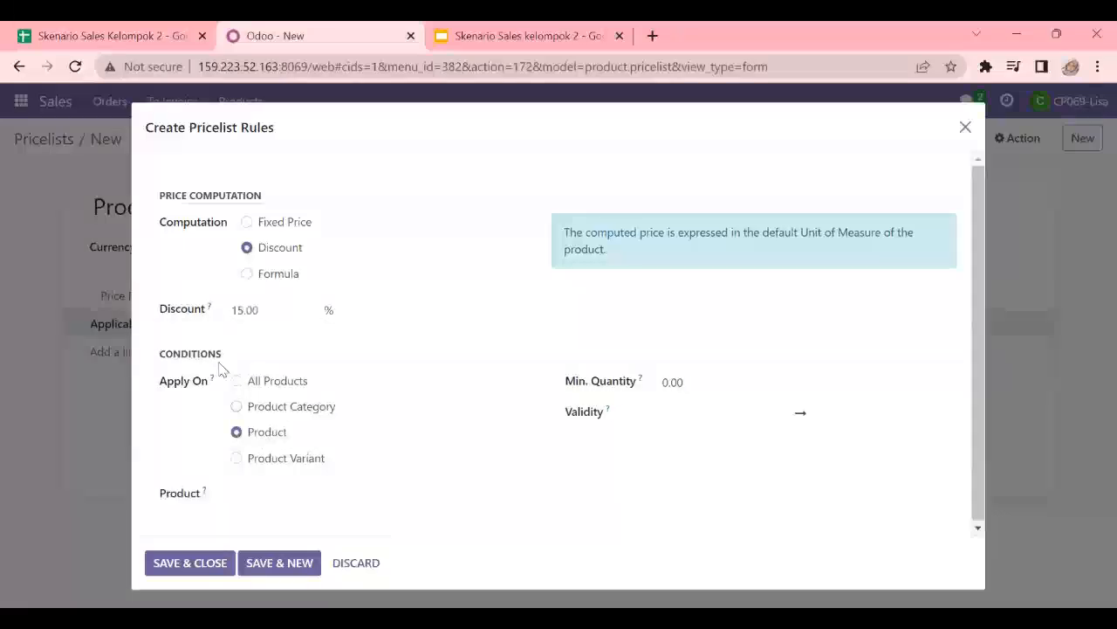
- Set the rule's product to Lemari Pakaian Kayu - 02 with a minimum quantity of 1
click(78, 35)
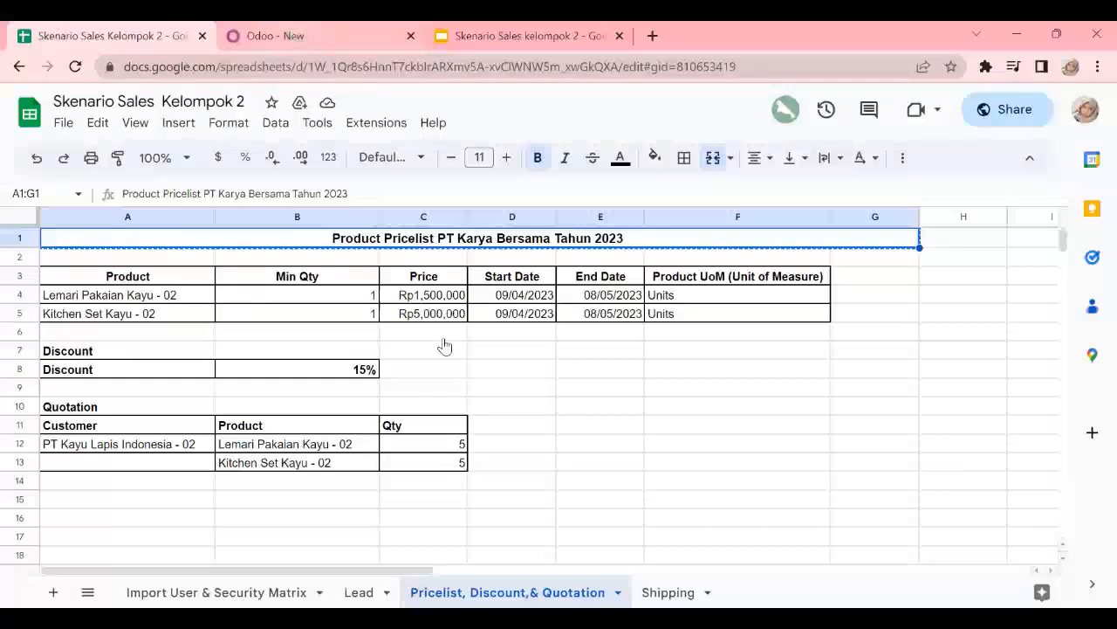
click(296, 33)
click(277, 494)
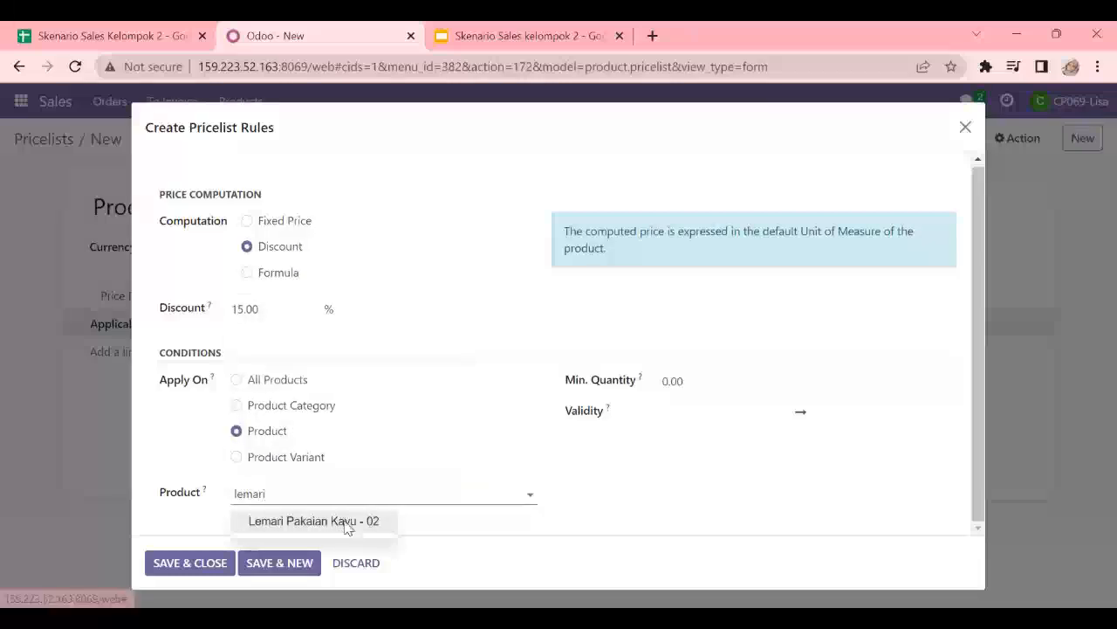
click(344, 522)
click(671, 380)
drag(694, 381, 662, 381)
text(1)
- Set the rule's validity from 04/09/2023 23:00:00 to 05/08/2023 23:20:00, save it and start another rule
click(664, 415)
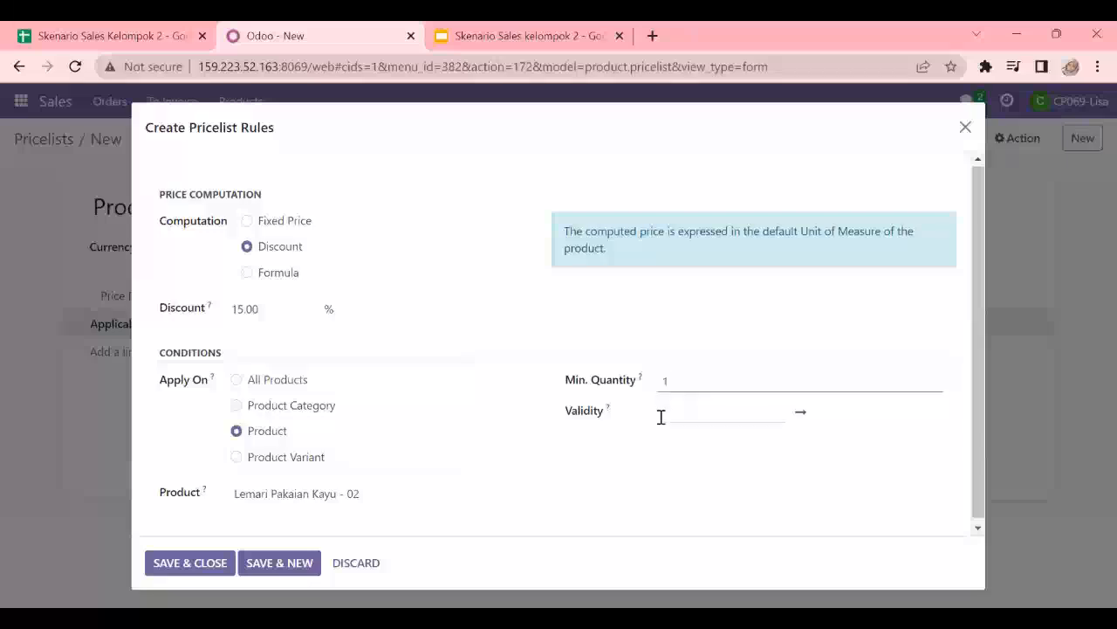
click(776, 418)
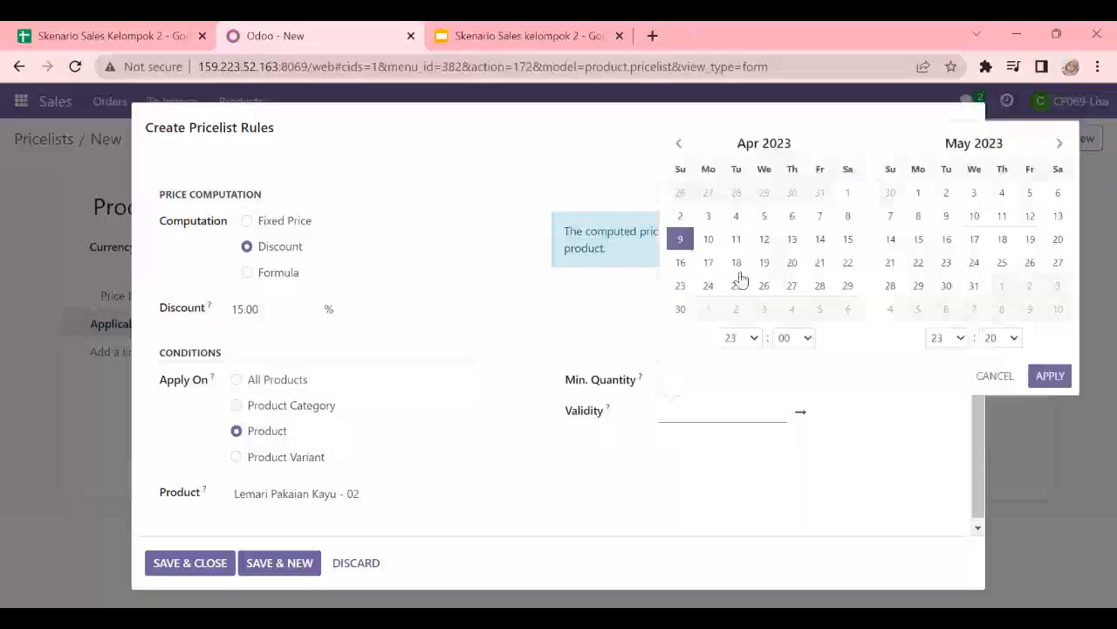
click(918, 218)
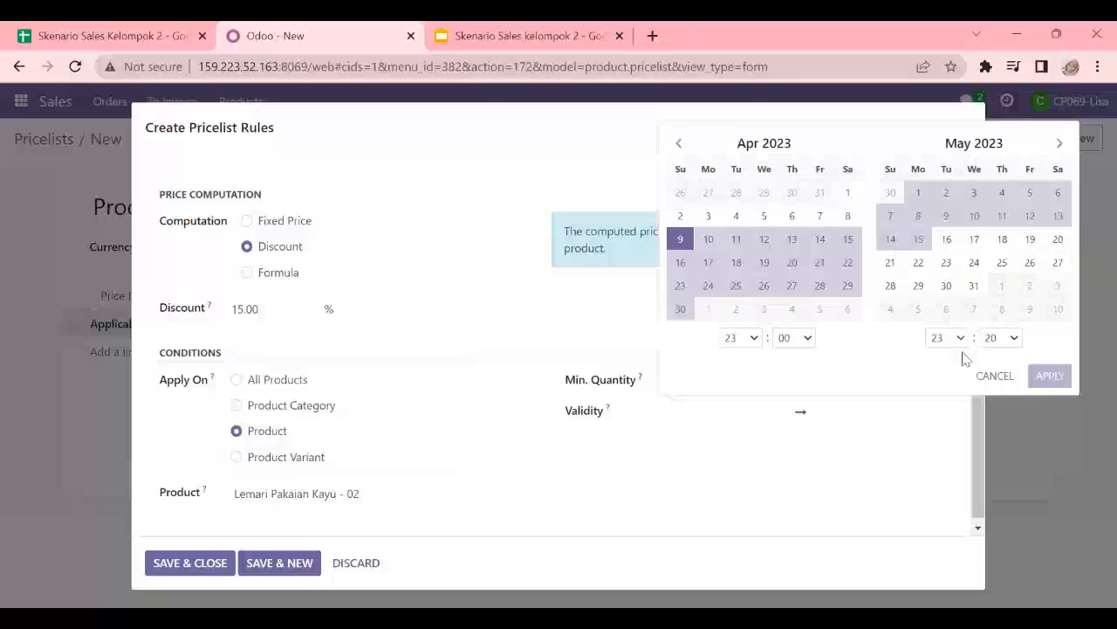
click(973, 285)
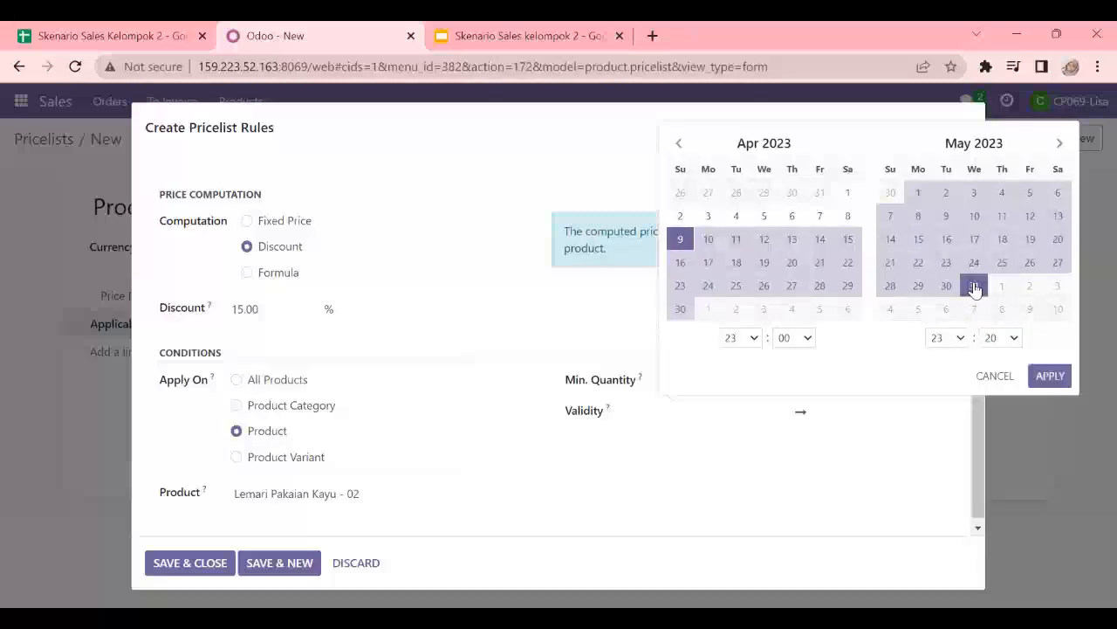
click(674, 235)
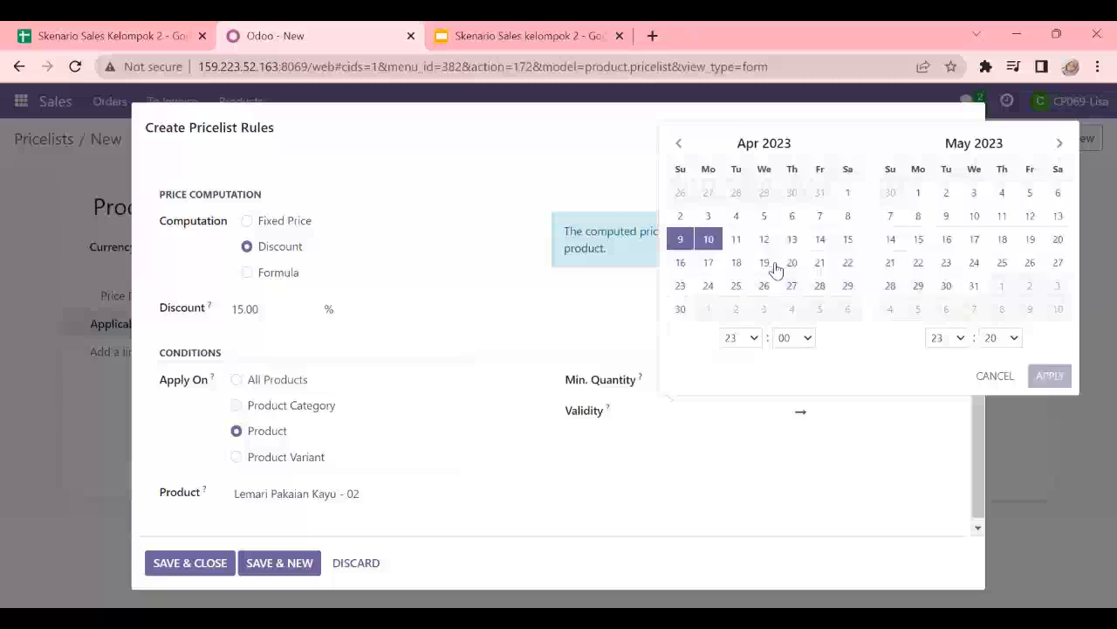
click(918, 218)
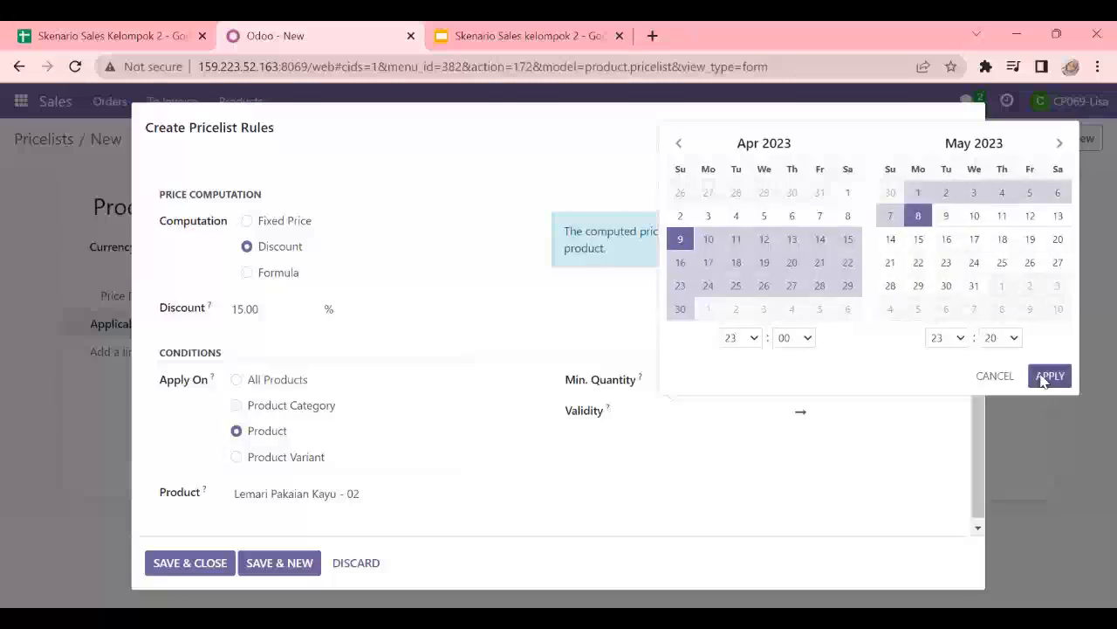
click(1048, 376)
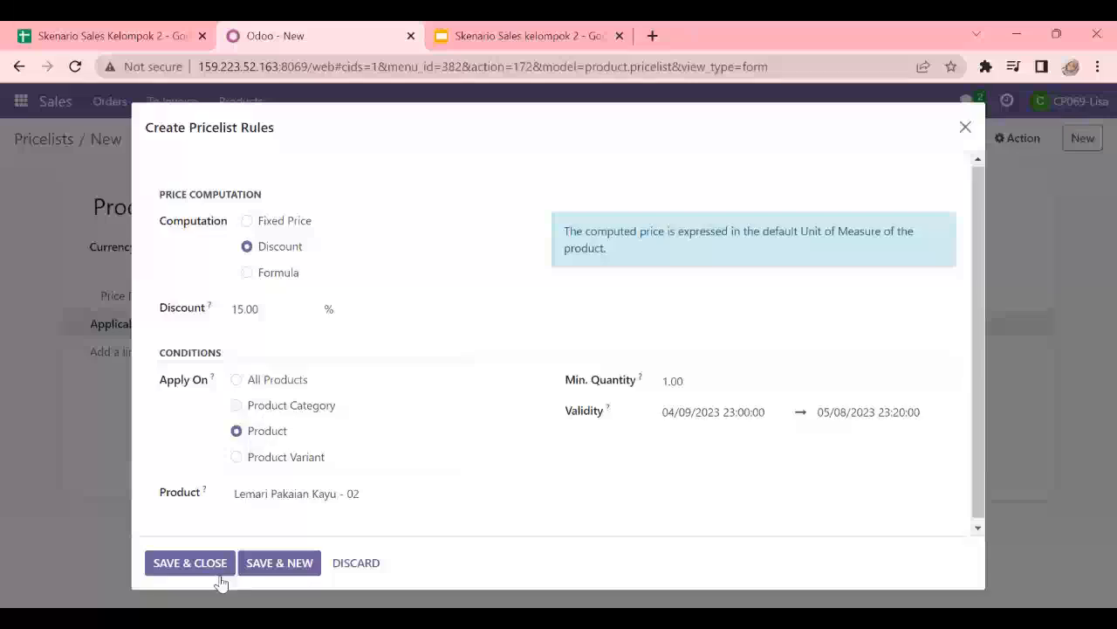
click(272, 568)
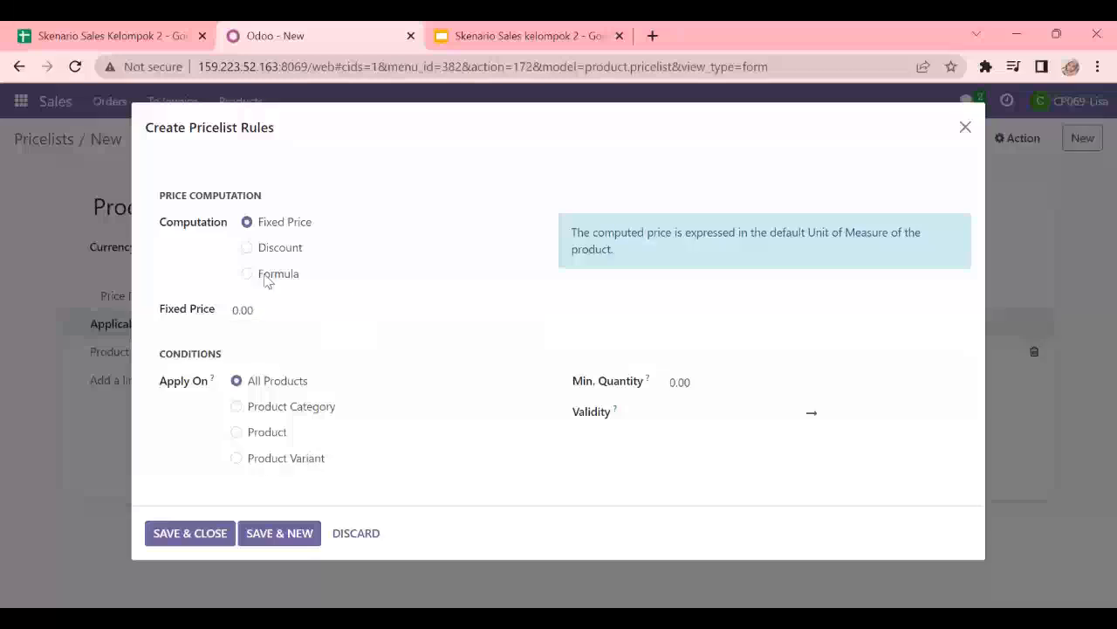
- Configure the new rule as a 15% discount applied to the product Kitchen Set Kayu - 02
click(247, 249)
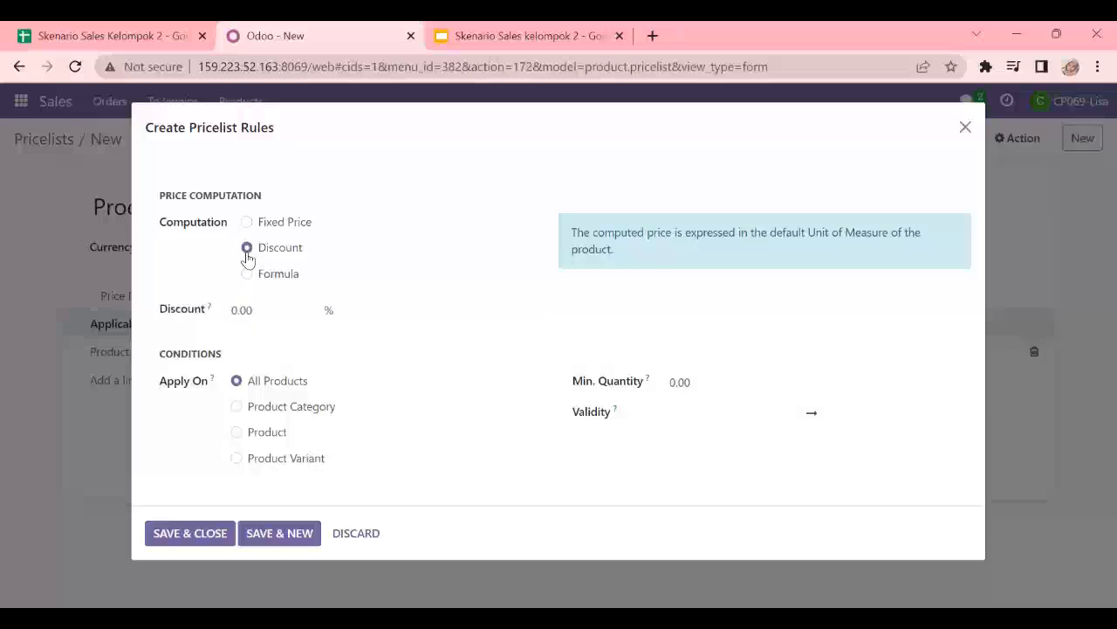
click(243, 310)
text(15)
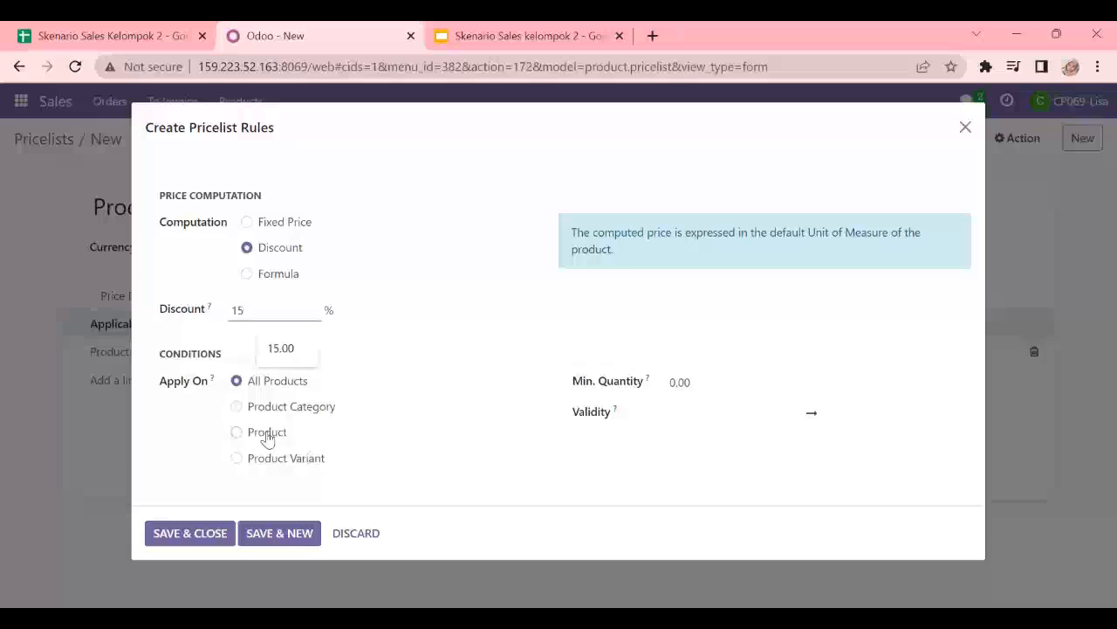
click(266, 434)
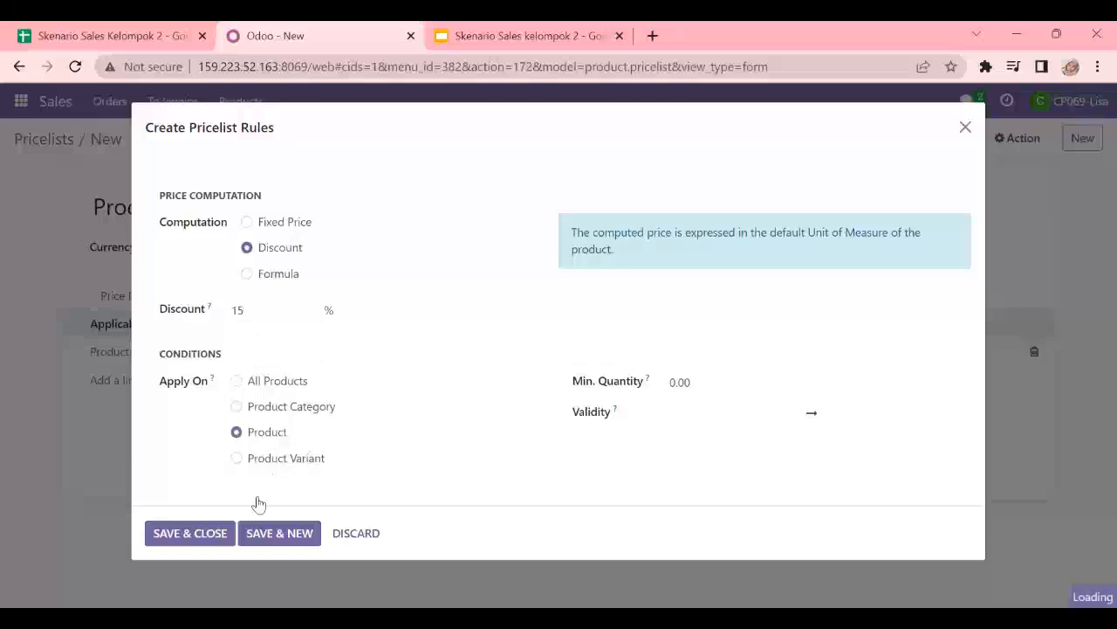
click(285, 495)
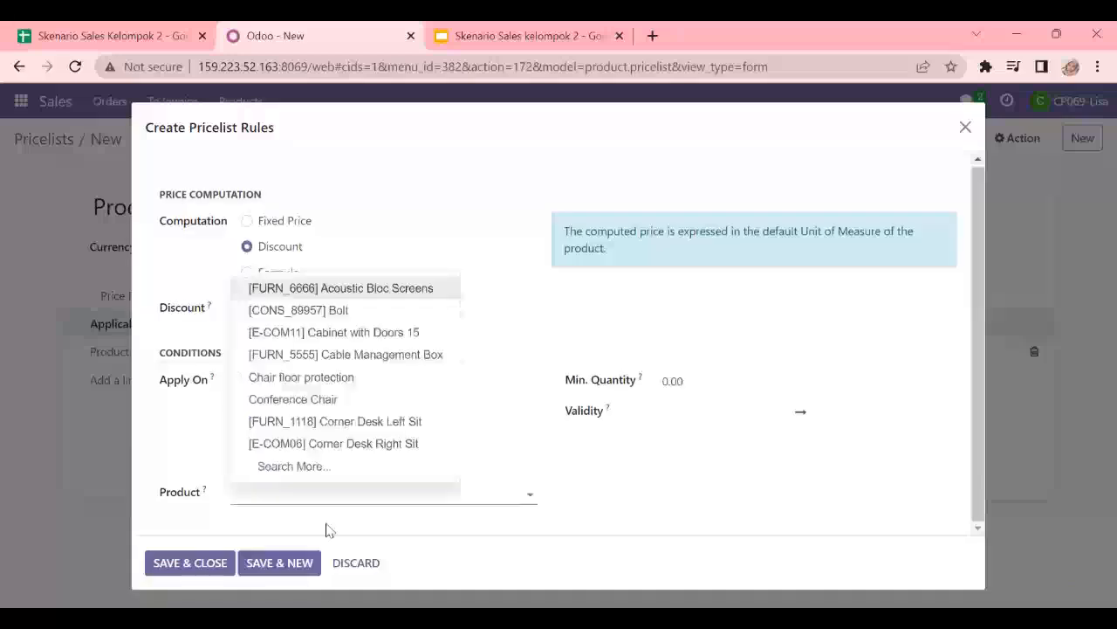
text(k)
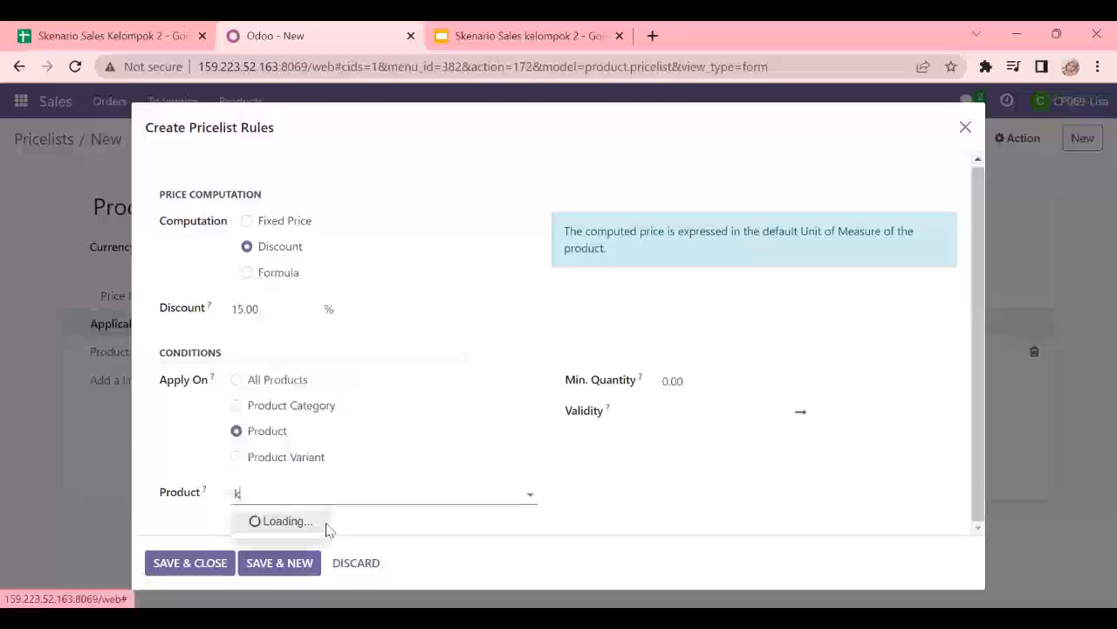
text(i)
text(kitch)
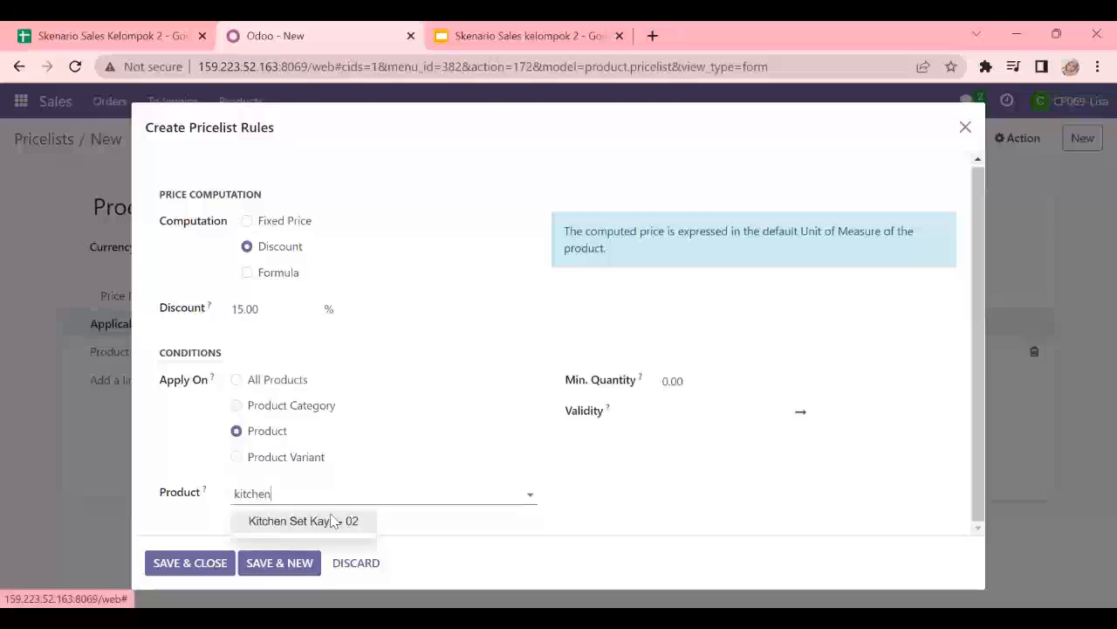
click(324, 522)
- Set minimum quantity 1 and validity 04/09/2023 to 05/08/2023 for this rule, then save the rule and the pricelist
click(712, 373)
double_click(667, 388)
text(1)
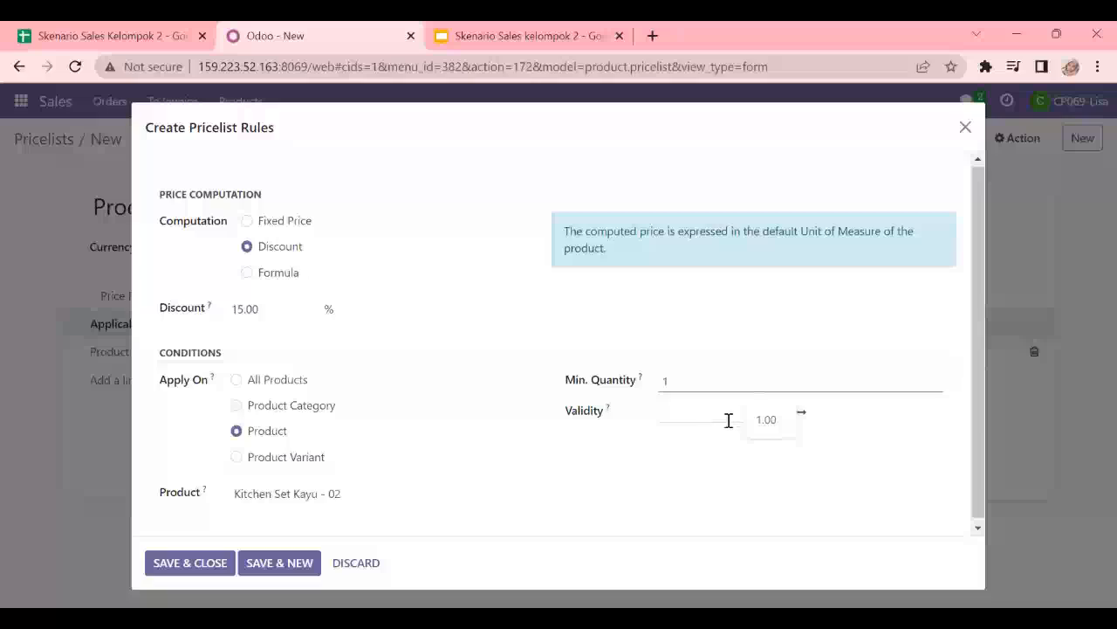
click(729, 417)
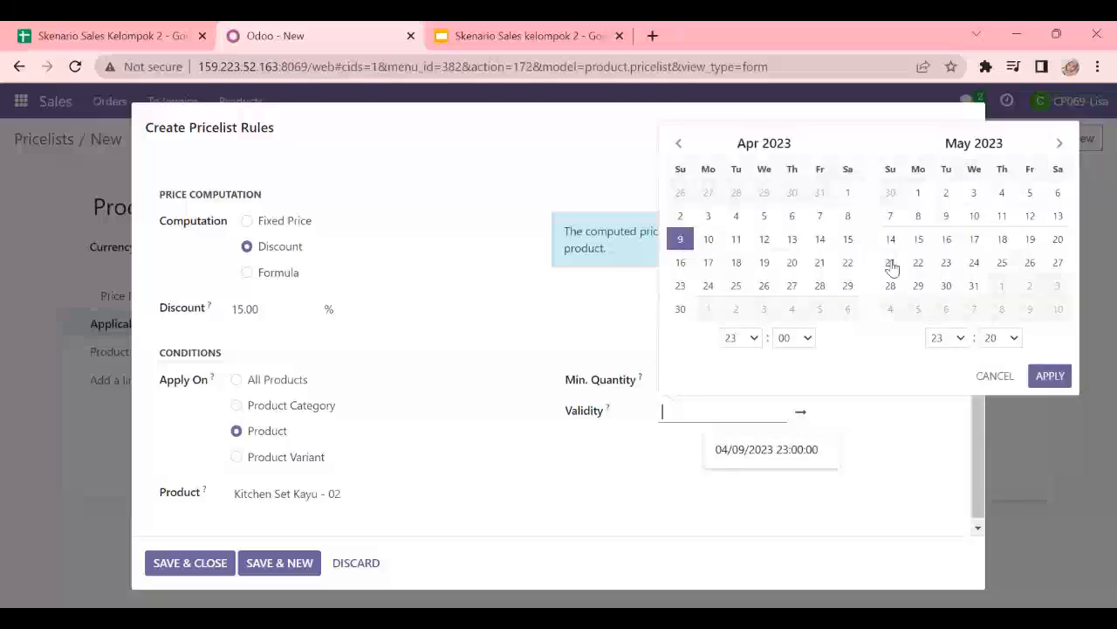
click(917, 219)
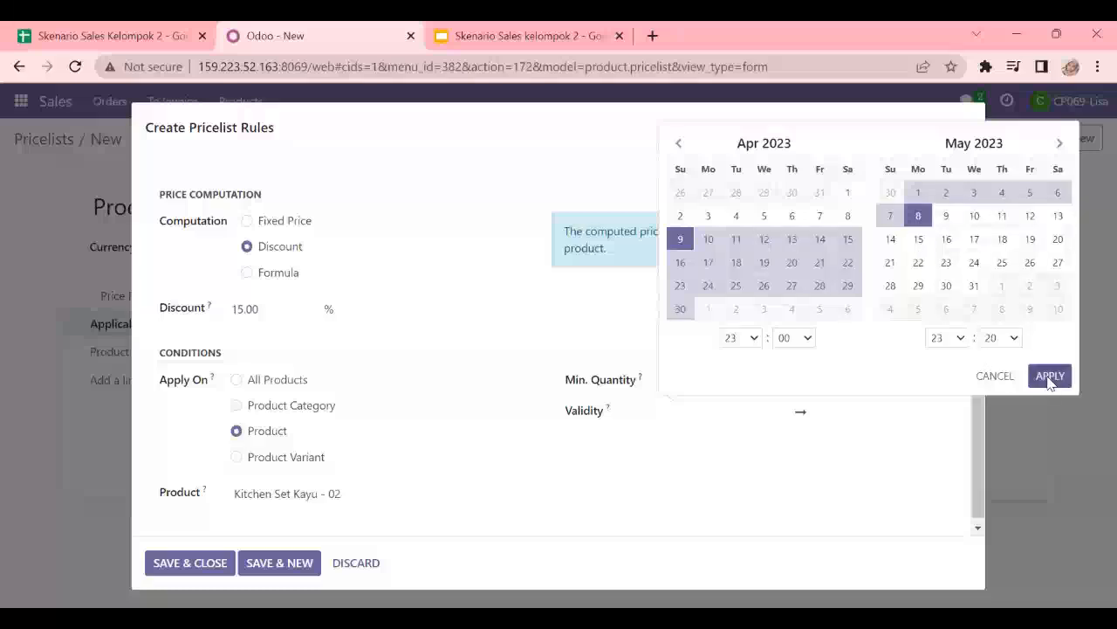
click(200, 504)
click(216, 566)
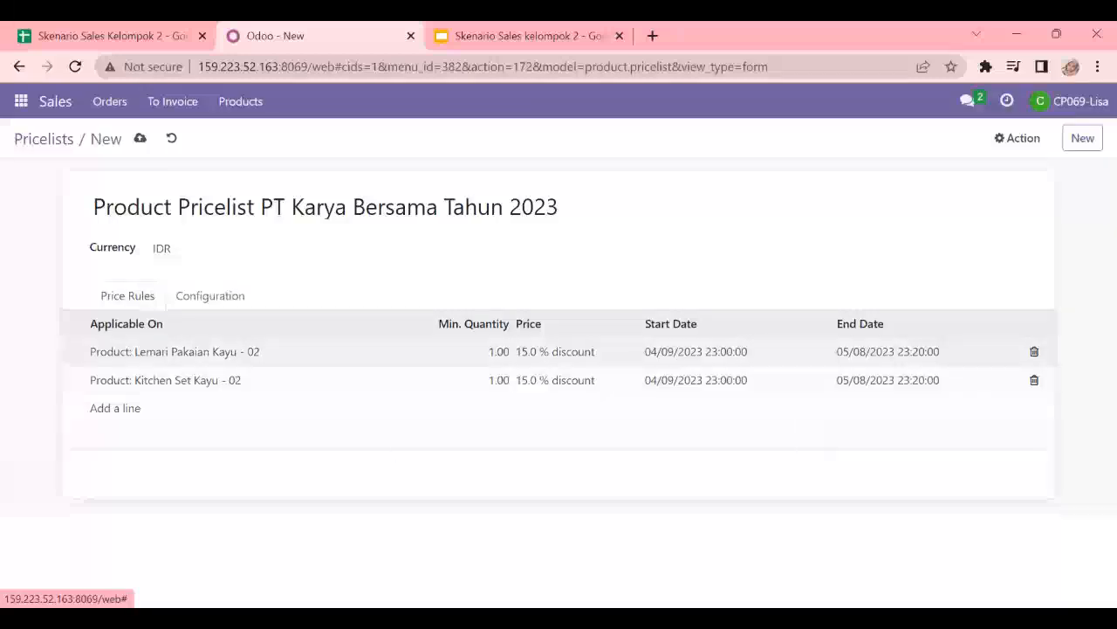
click(138, 140)
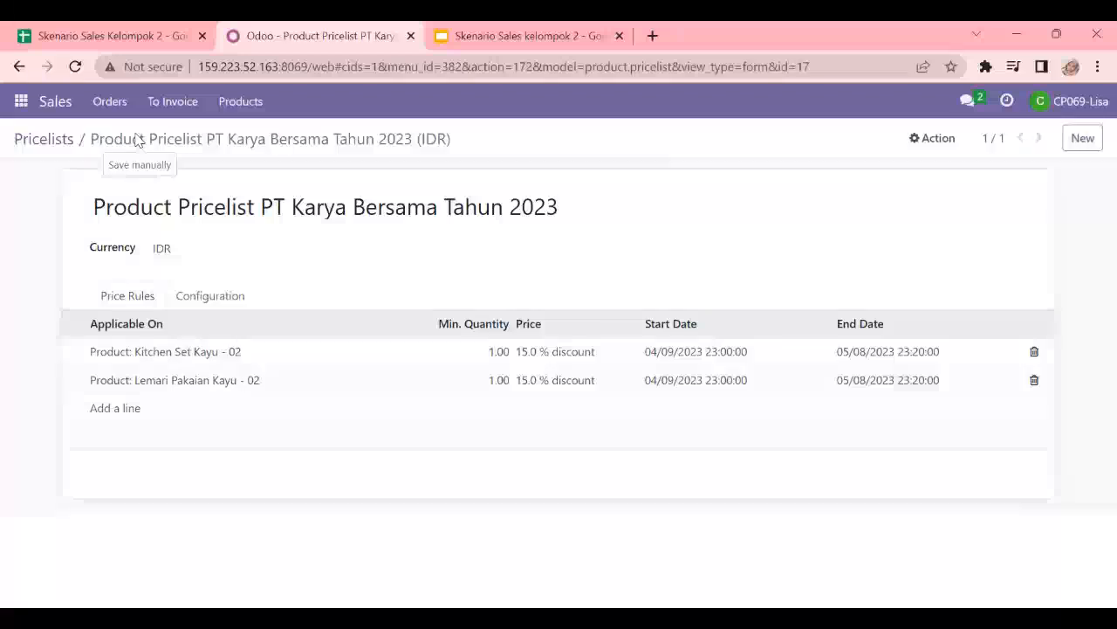
- Leave the pricelist, open the Inventory app's shipping methods and start a new shipping method
click(48, 142)
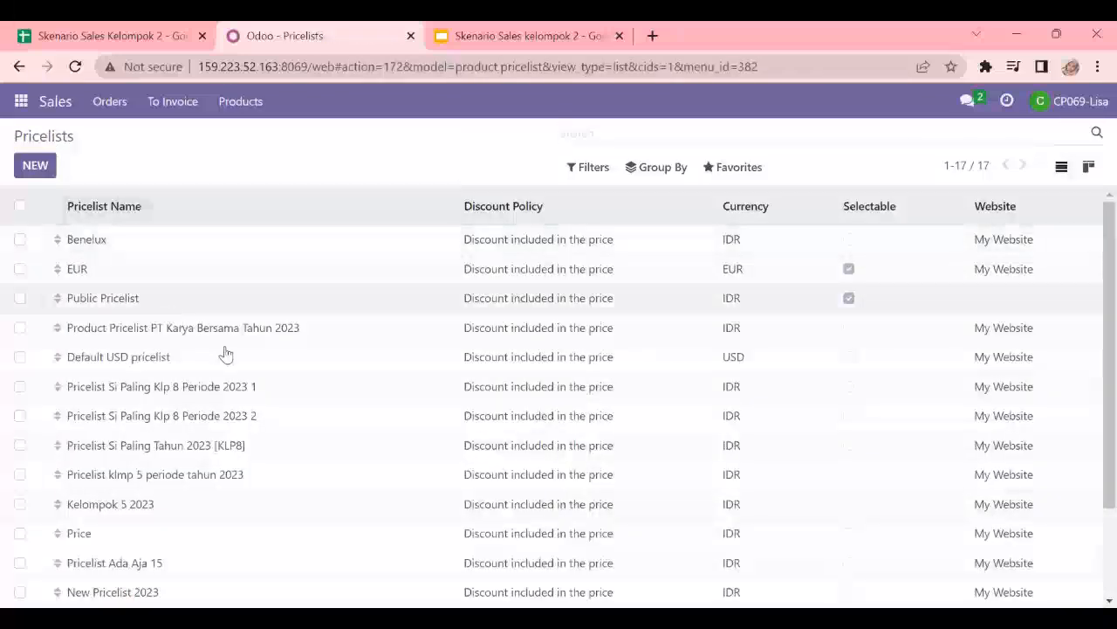
scroll(261, 437, down, 1)
scroll(268, 454, up, 1)
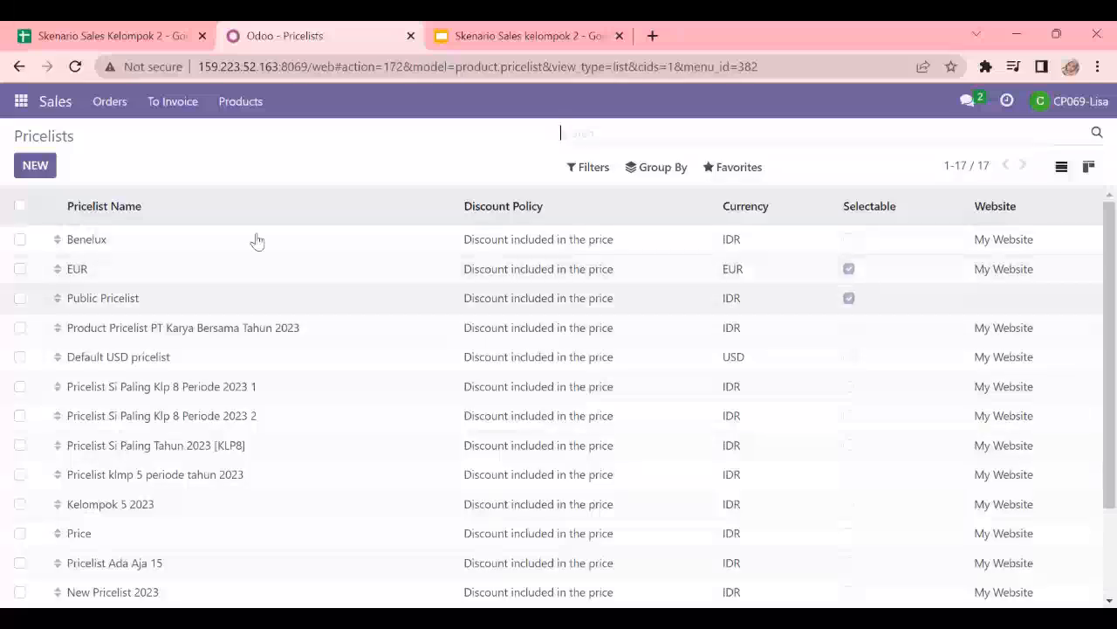
click(21, 101)
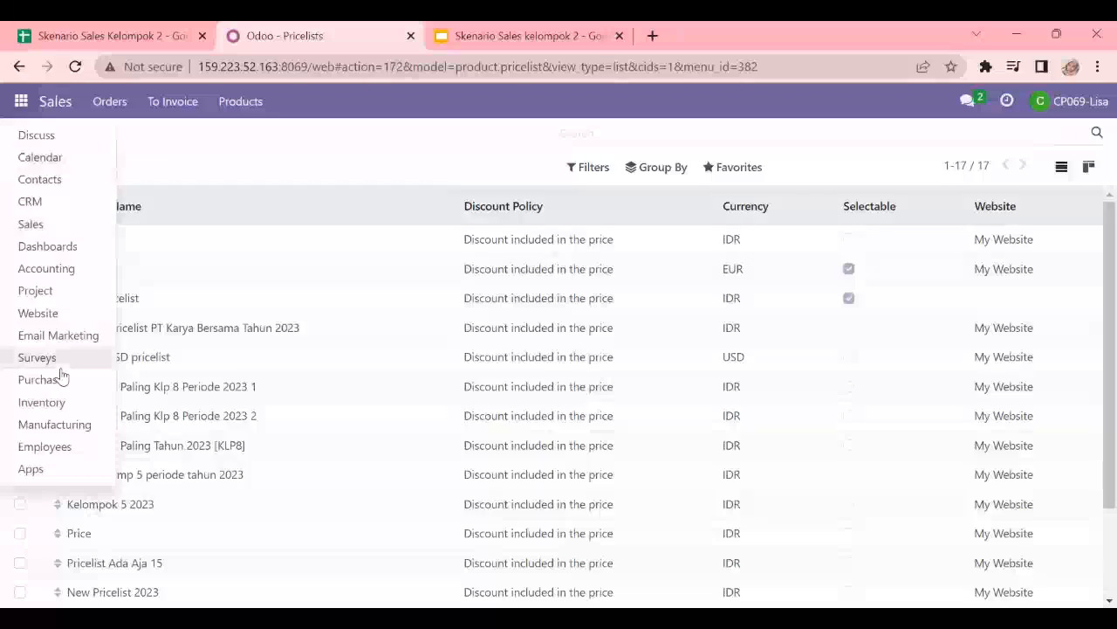
click(59, 404)
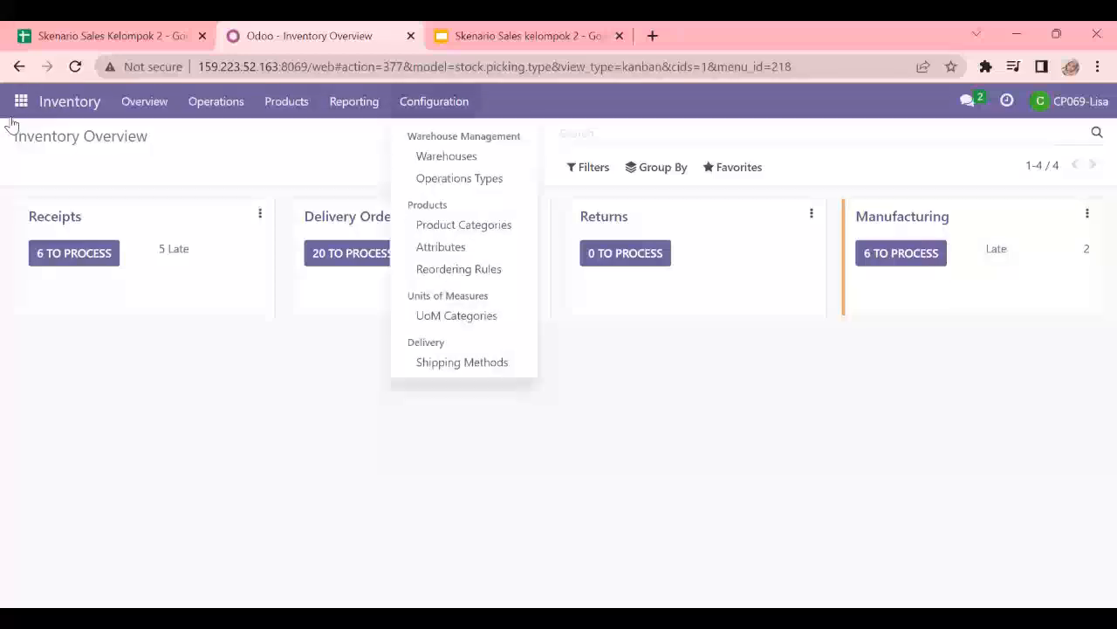
click(460, 370)
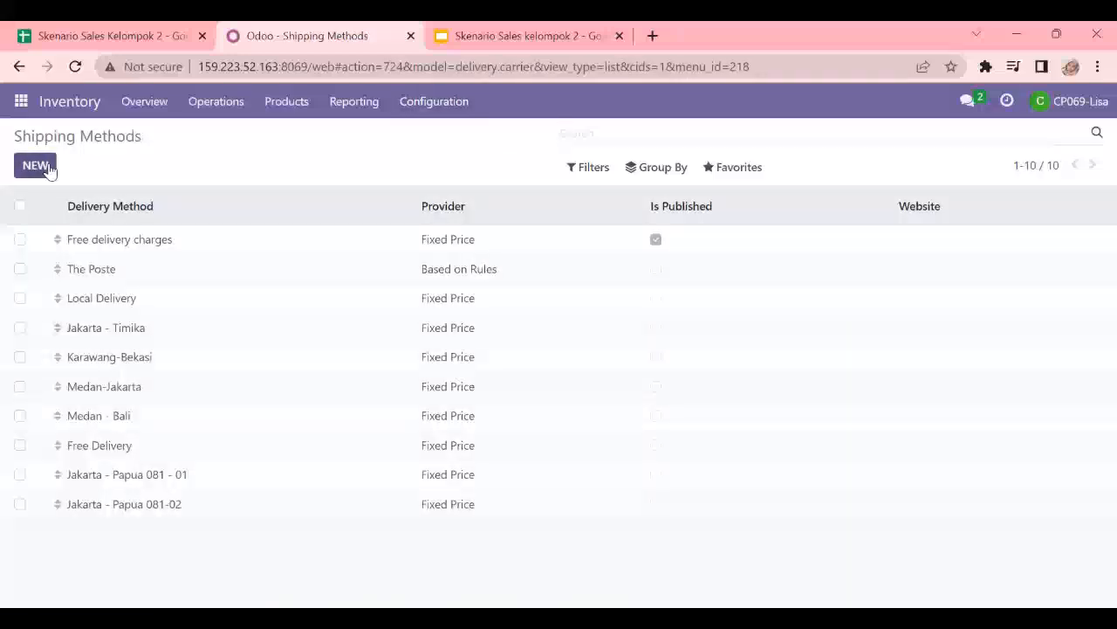
click(36, 165)
- Check the Shipping sheet of the spreadsheet and name the new shipping method Jakarta - Surabaya
click(50, 33)
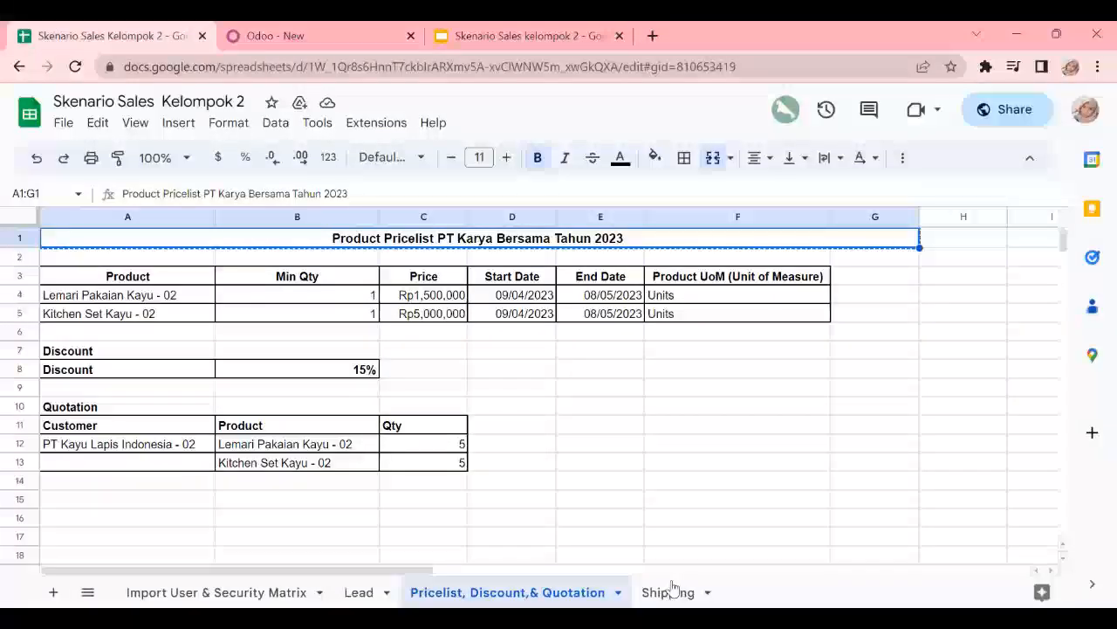
click(672, 590)
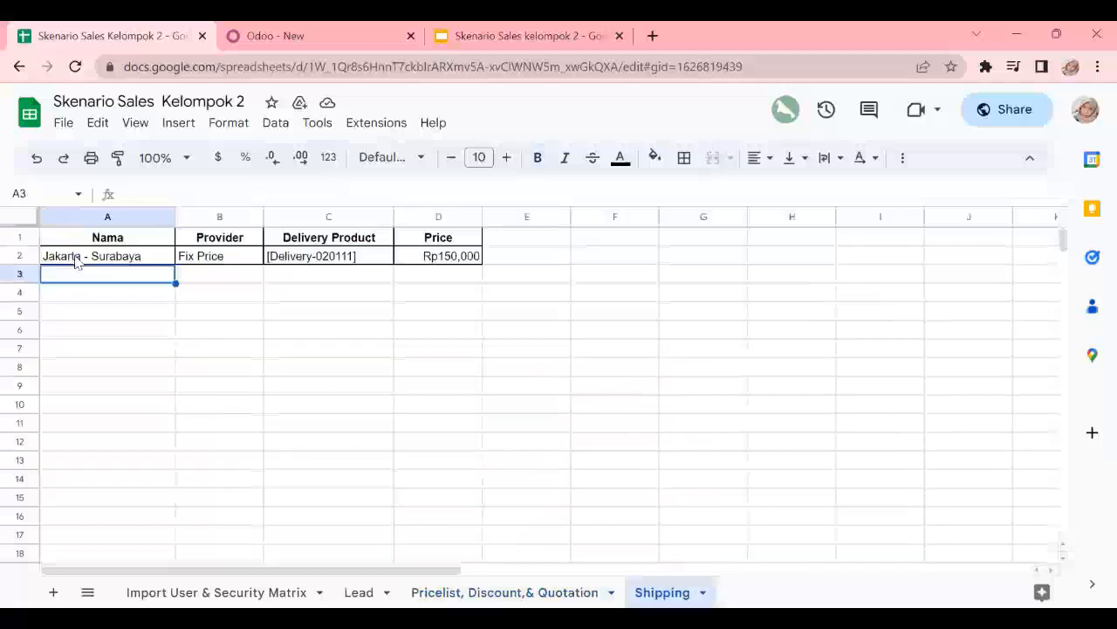
click(316, 31)
text(Jka)
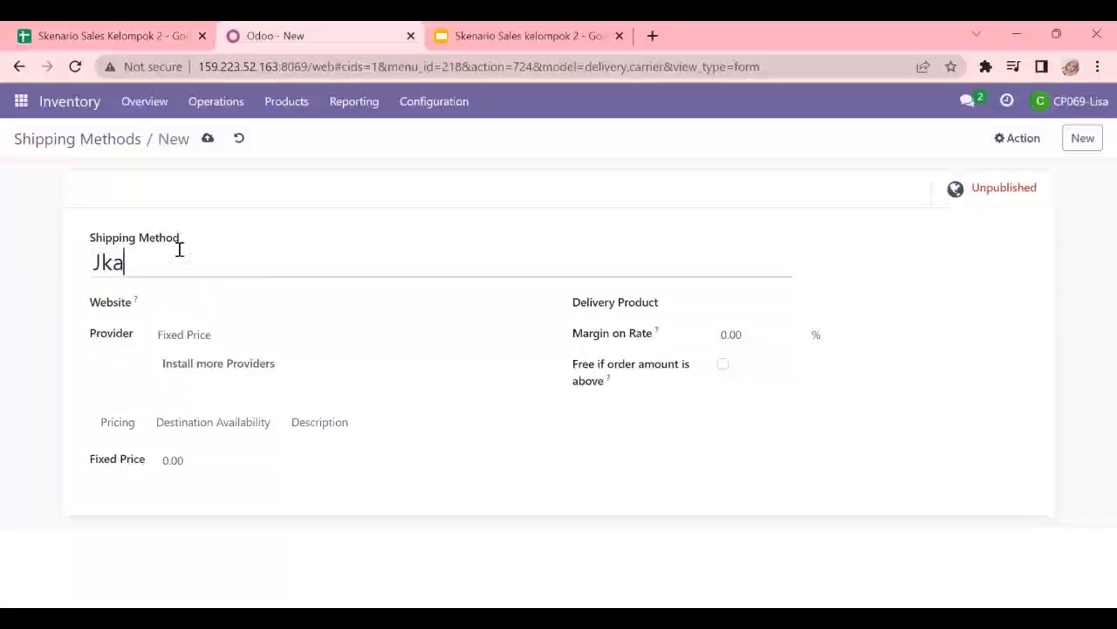
text(karta - Surabaya)
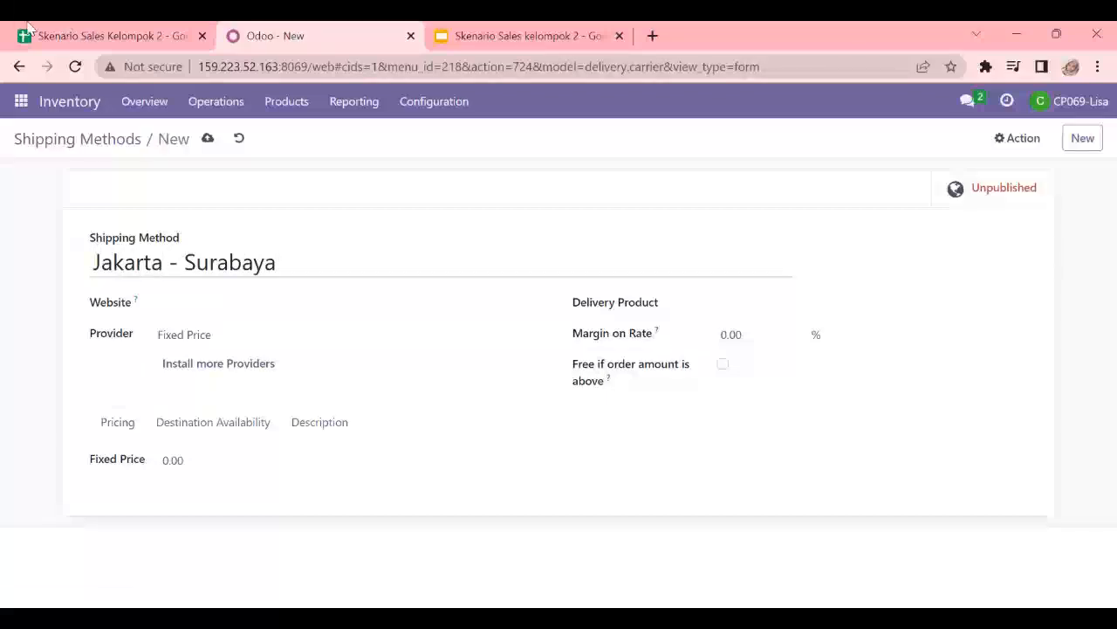
- Copy the delivery product code from the spreadsheet and set the method's Delivery Product to [Delivery-020111]
click(24, 33)
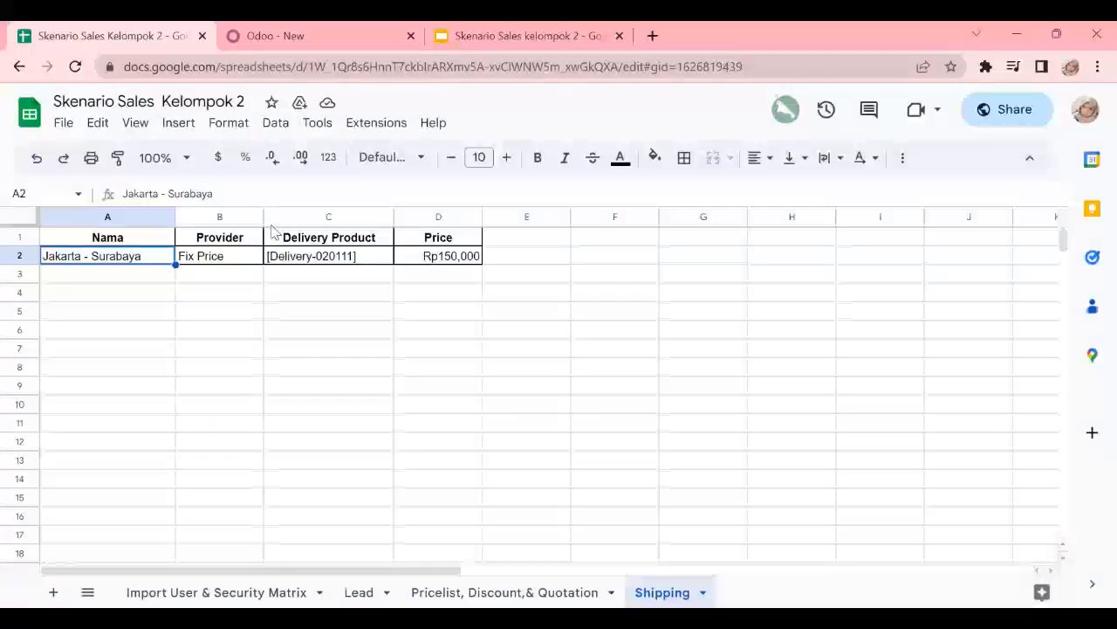
click(307, 257)
key(ctrl+c)
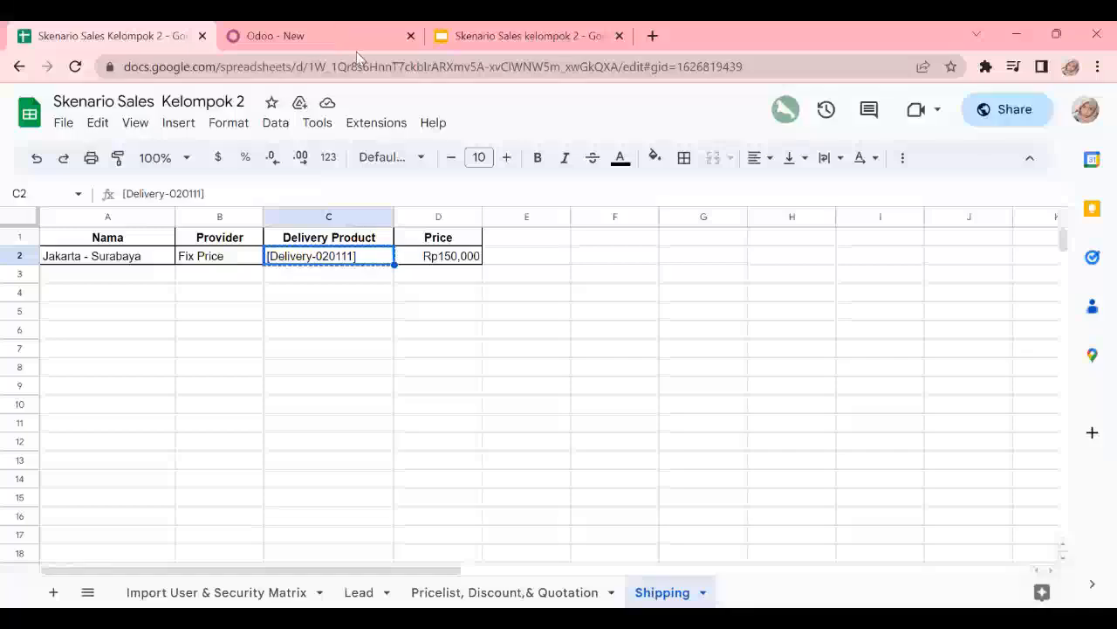
key(ctrl+Tab)
click(726, 303)
key(ctrl+v)
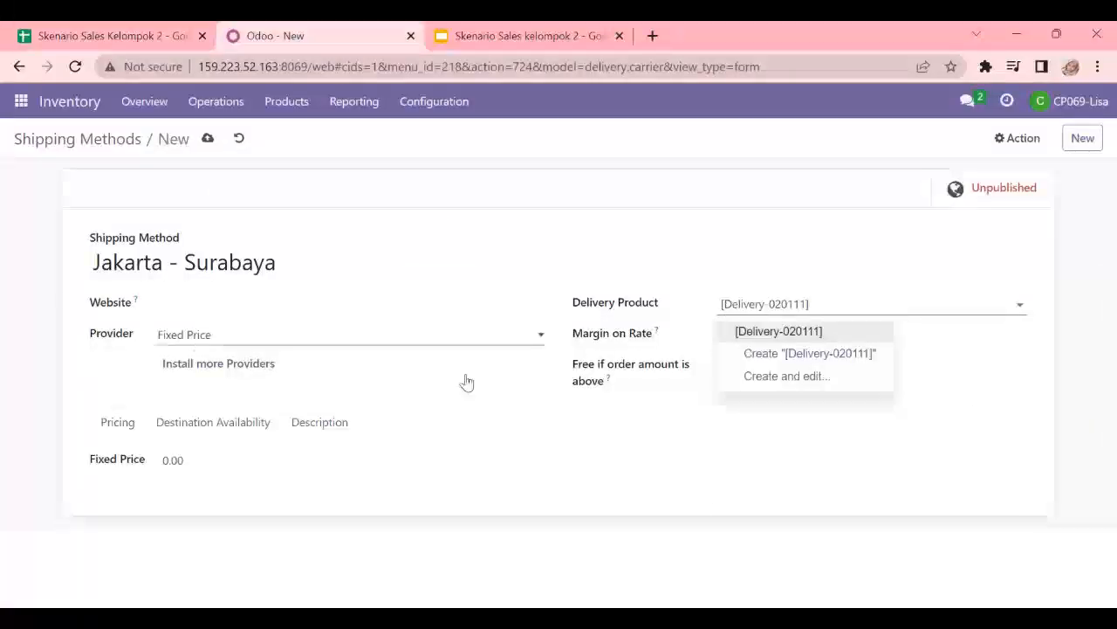
- Set the shipping method's fixed price to 150,000 and save it
click(206, 460)
key(ctrl+v)
drag(221, 463, 177, 409)
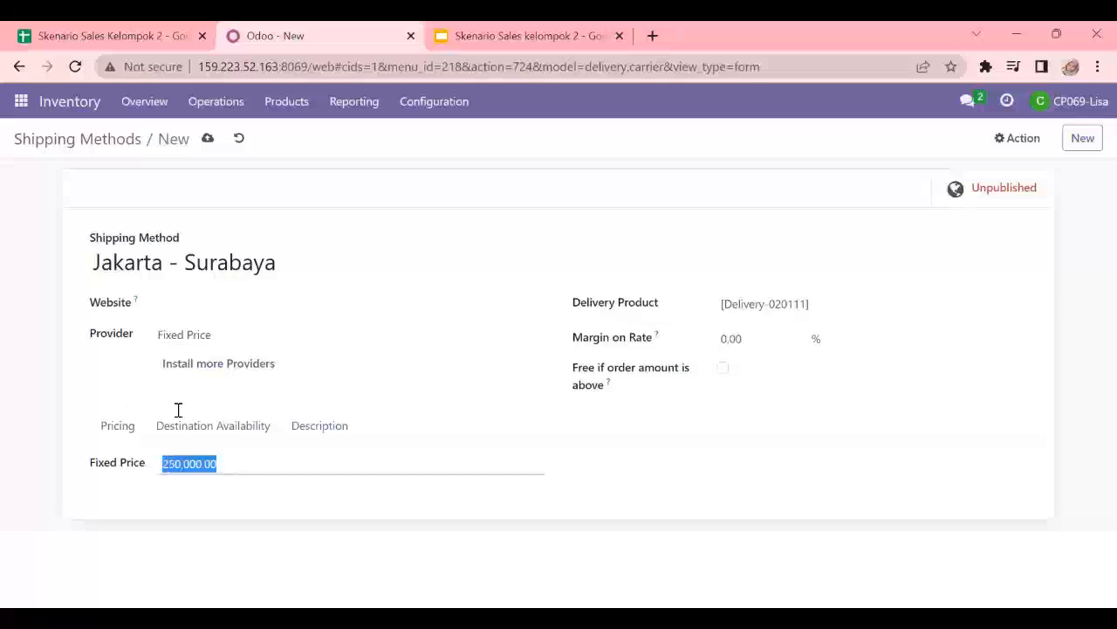
click(143, 31)
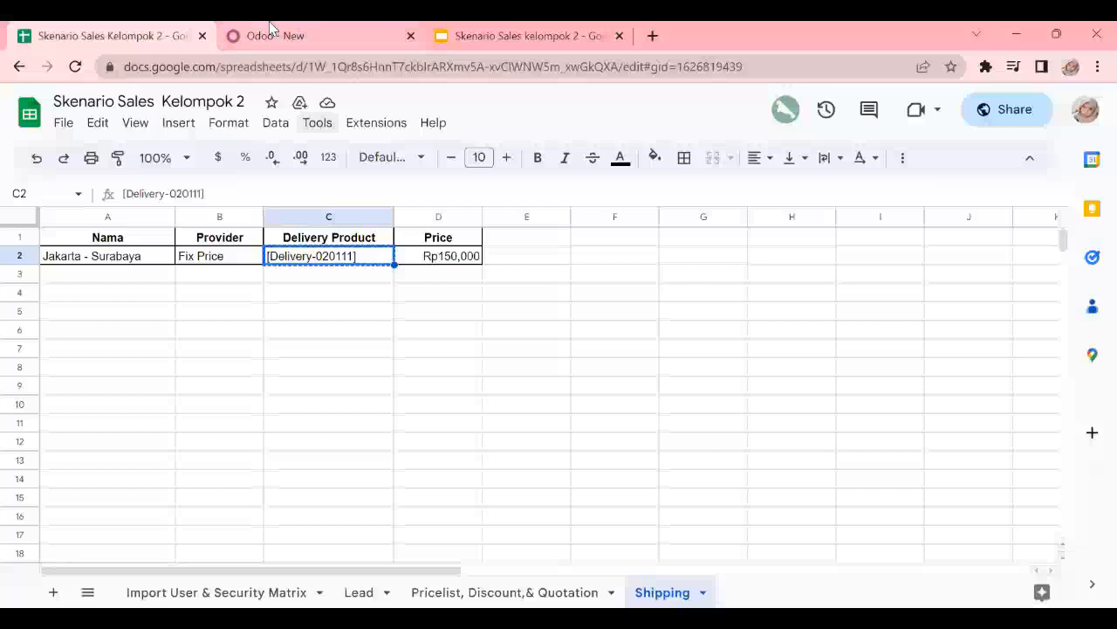
click(271, 31)
text(1500000.00)
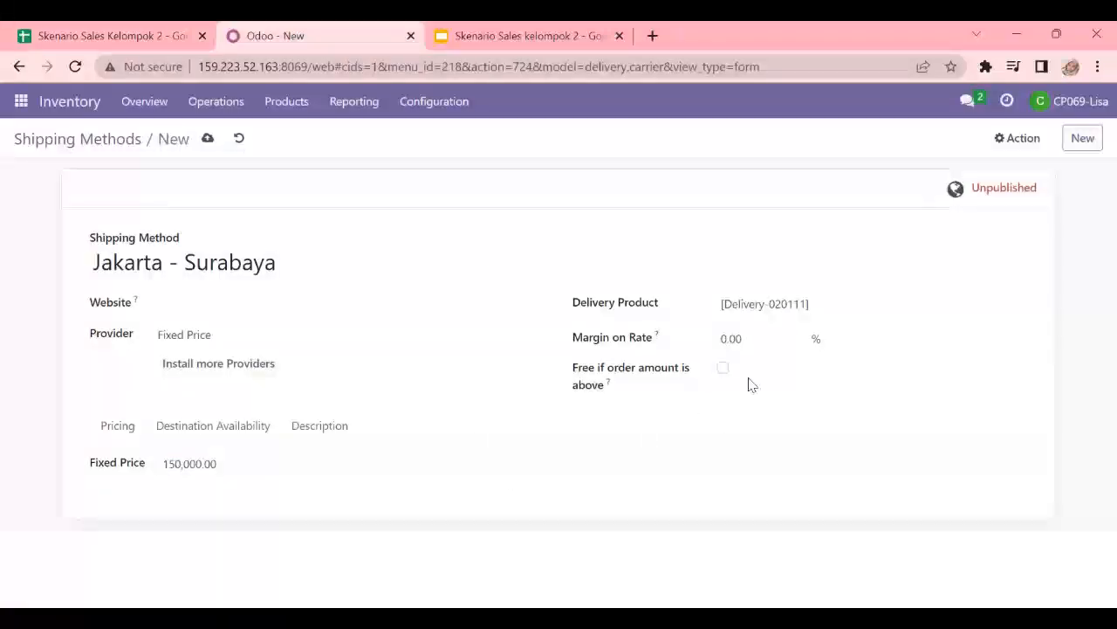
key(alt+s)
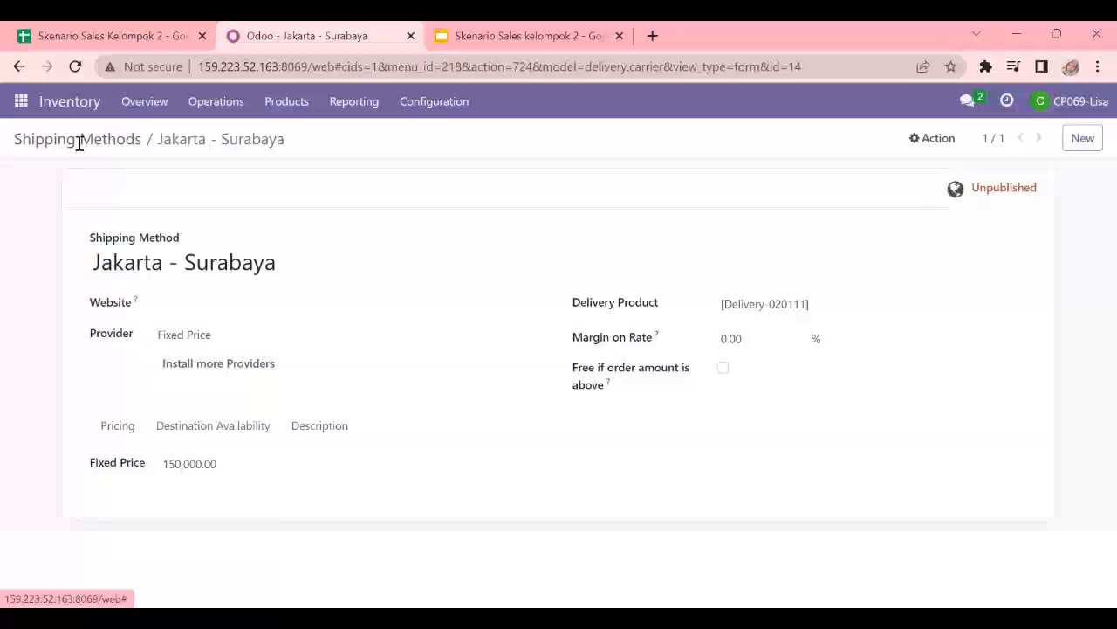
- Go to Sales, start a new quotation and choose PT Kayu Lapis Indonesia as the customer
click(79, 141)
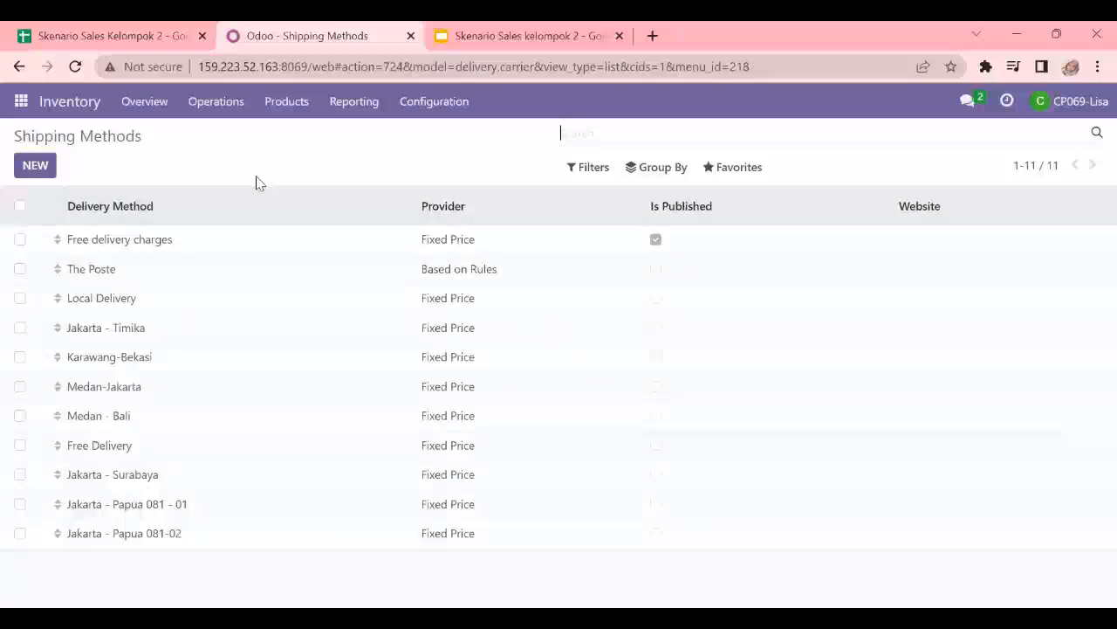
click(21, 102)
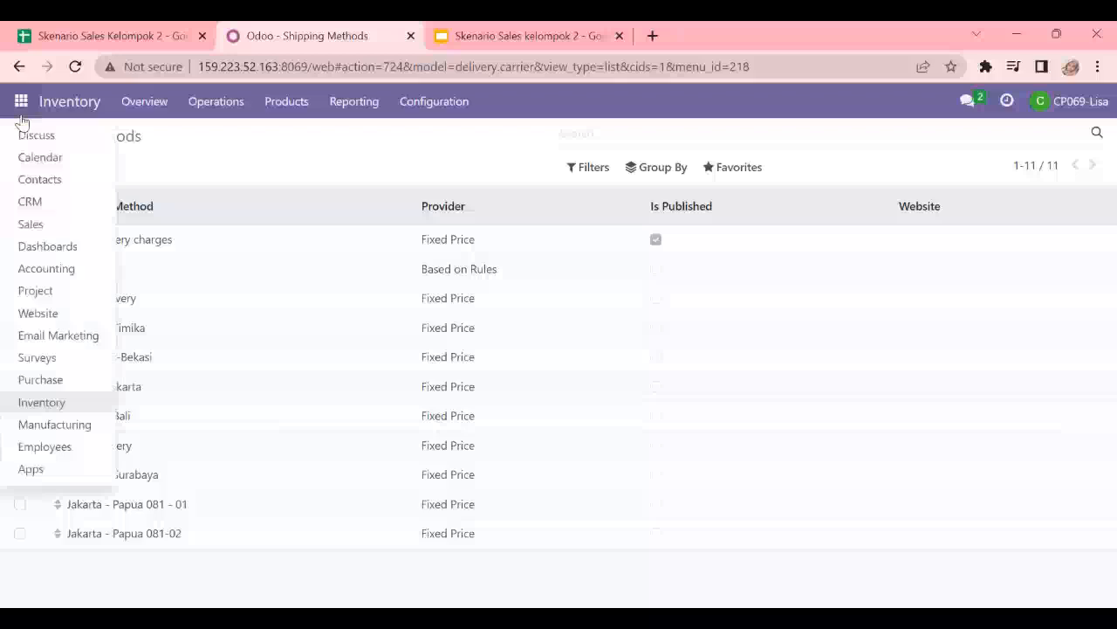
click(35, 223)
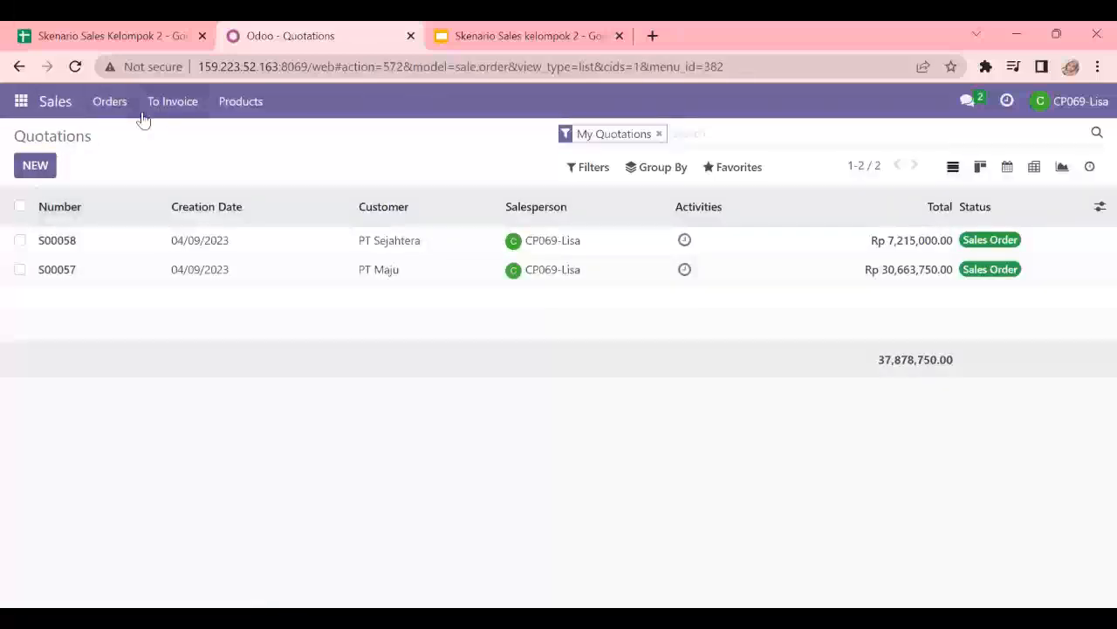
click(40, 167)
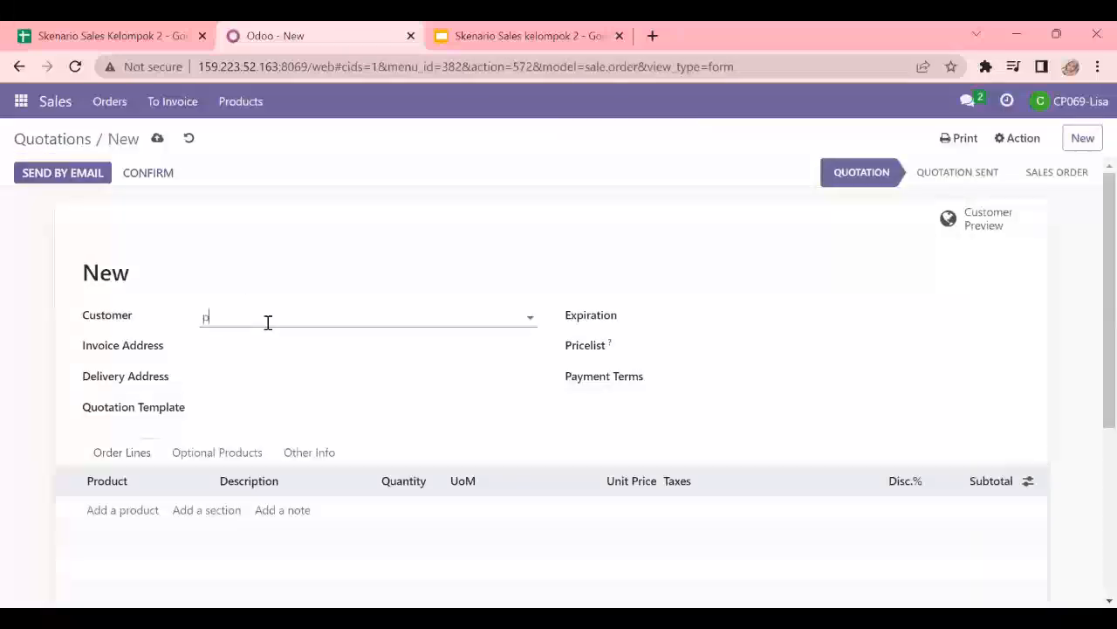
click(268, 322)
text(pt kayu lapis)
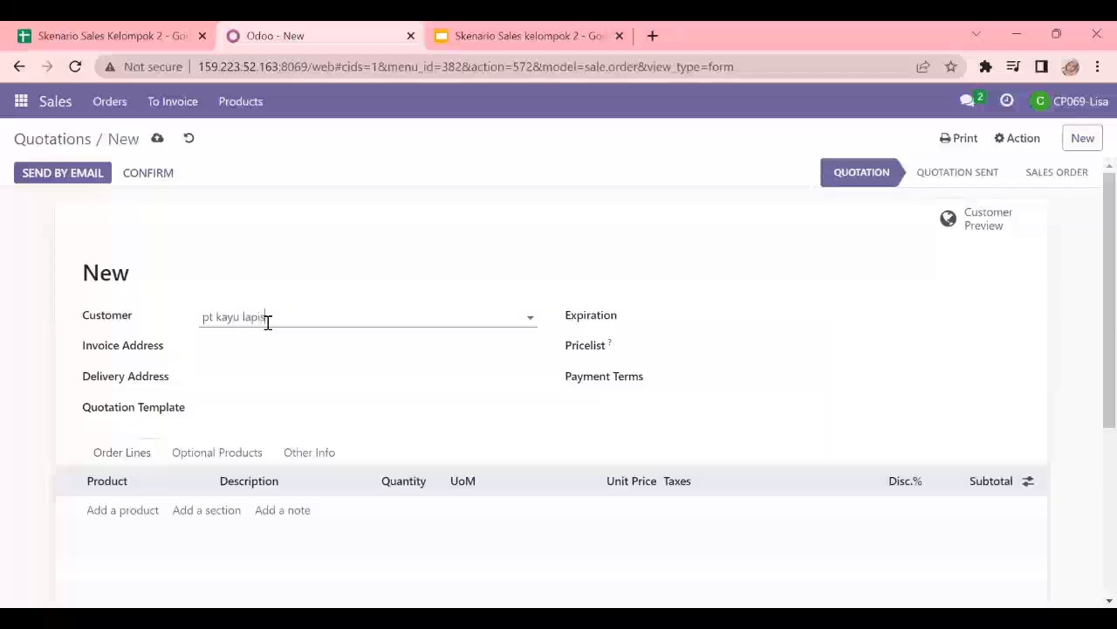
click(292, 343)
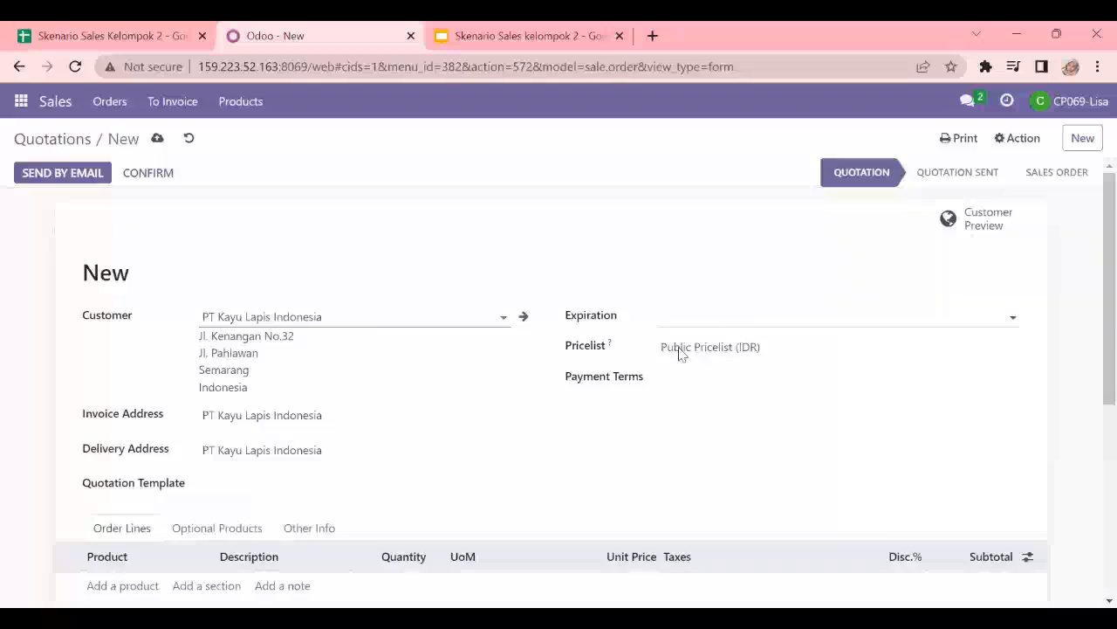
- Set the quotation's pricelist to Product Pricelist PT Karya Bersama Tahun 2023 (IDR)
click(724, 348)
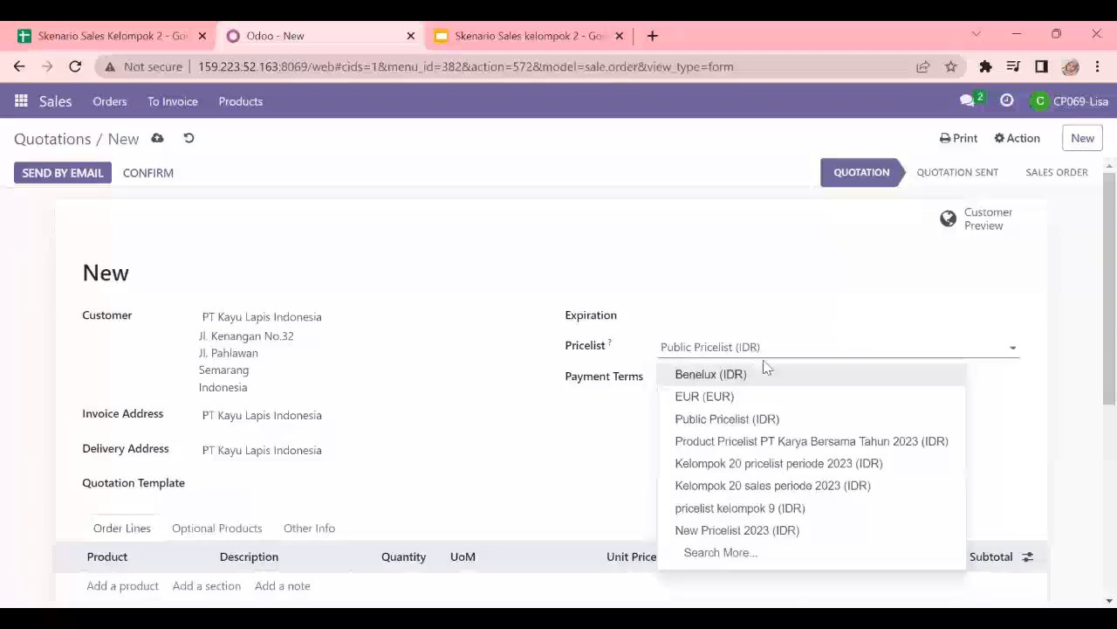
click(805, 442)
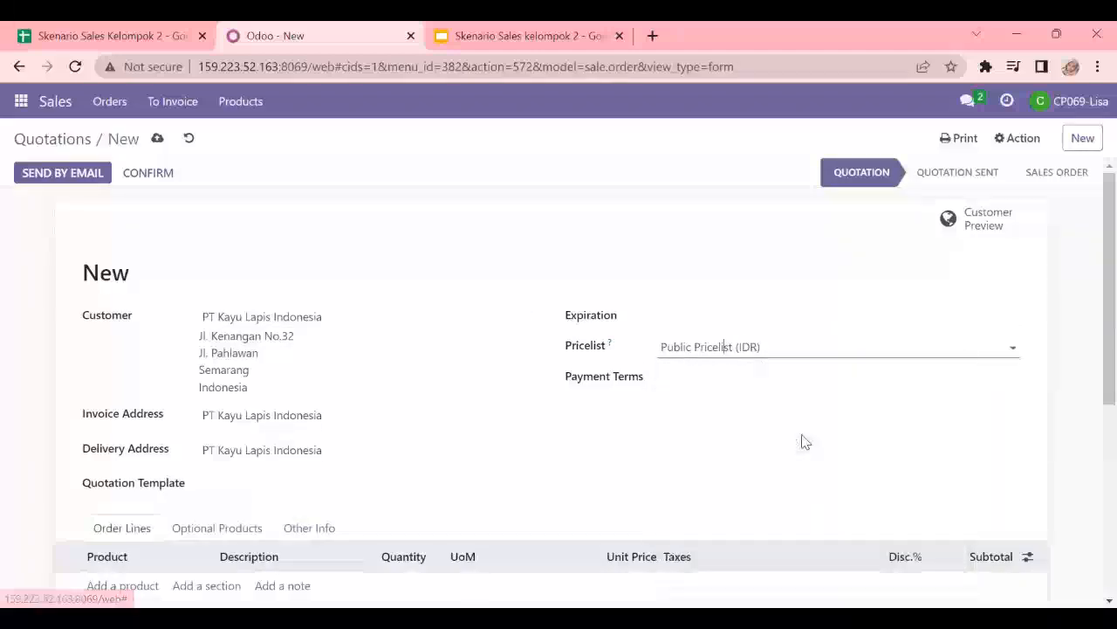
scroll(786, 428, down, 2)
scroll(769, 415, up, 1)
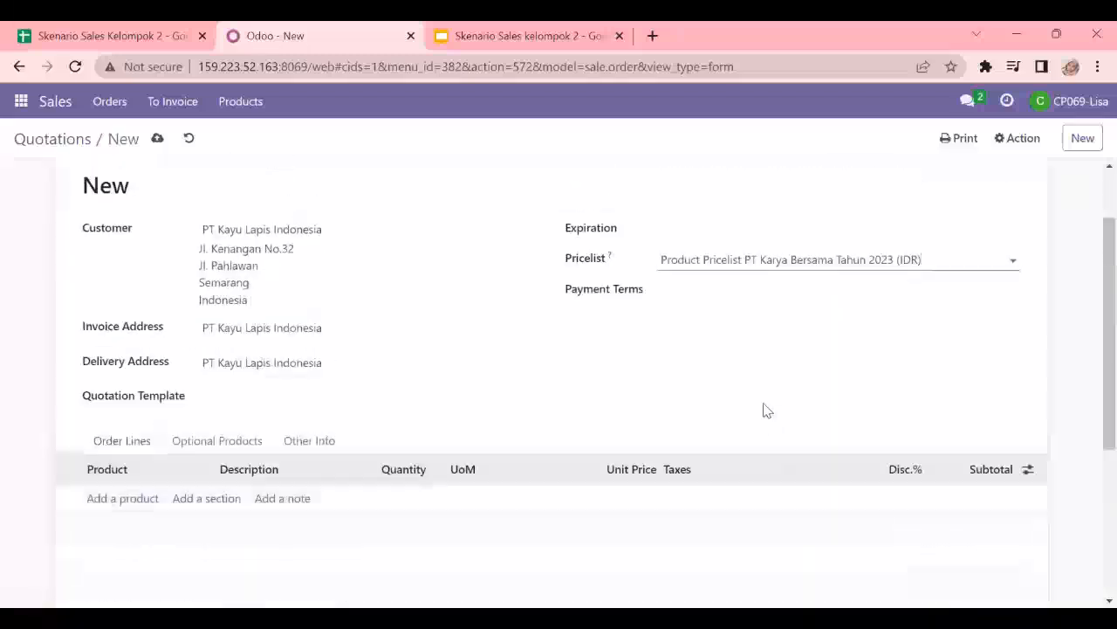
- Check the quotation data in the spreadsheet and add an order line for Lemari Pakaian Kayu - 02
click(145, 499)
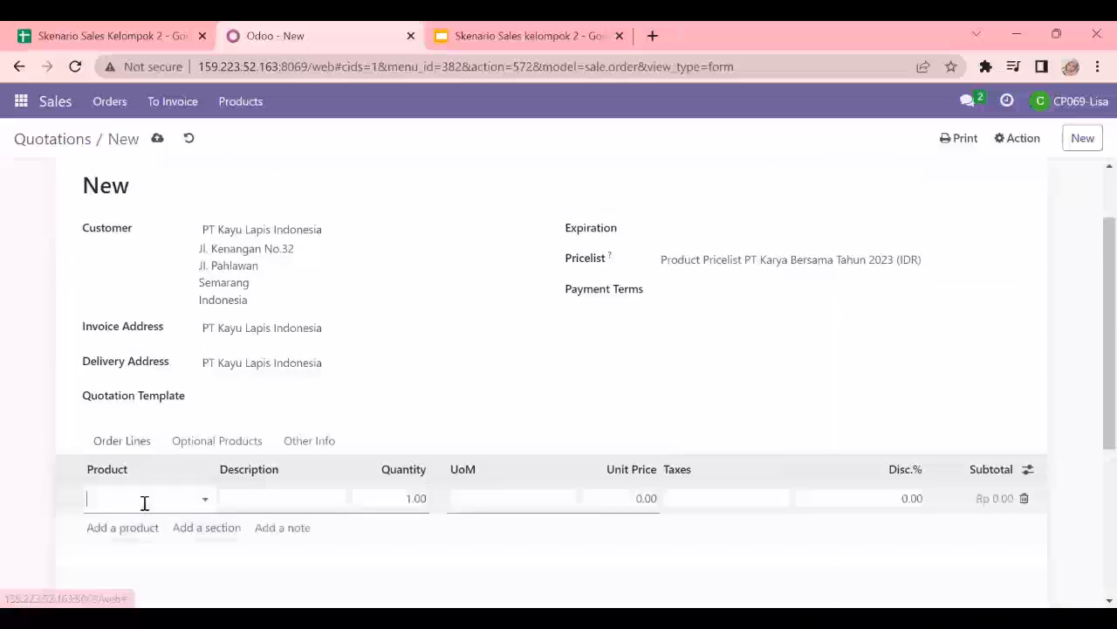
click(129, 26)
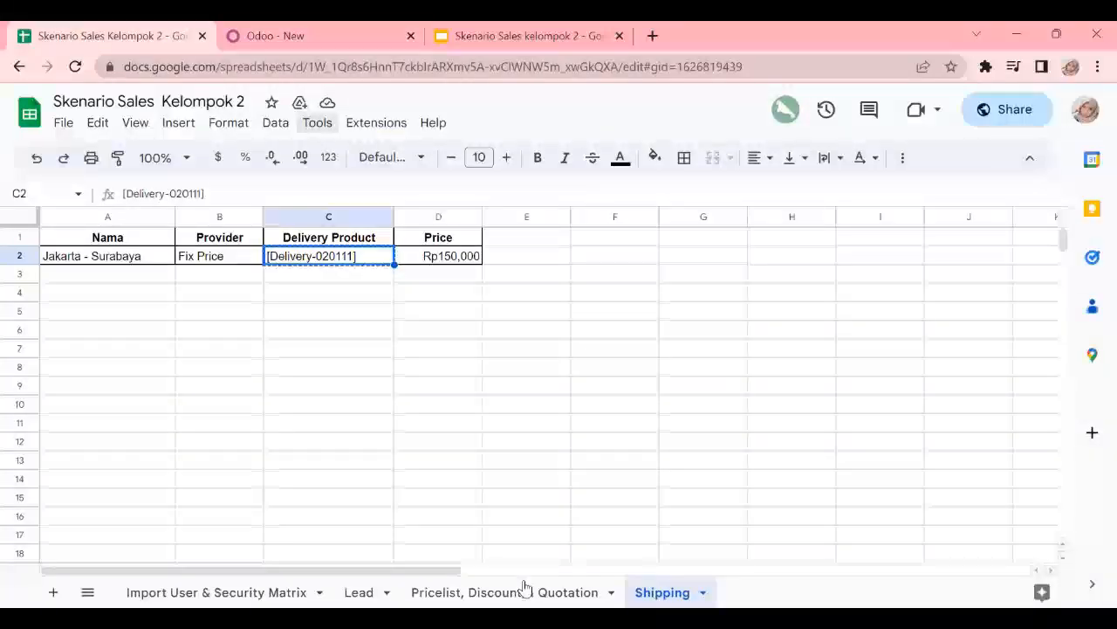
click(511, 589)
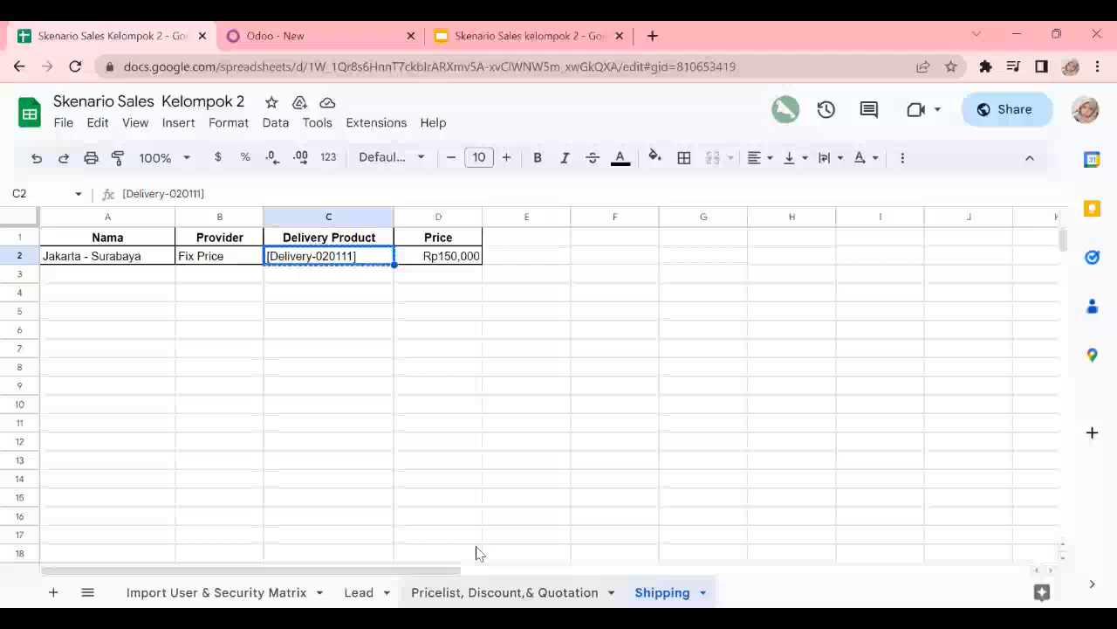
click(319, 31)
click(157, 499)
text(lemari)
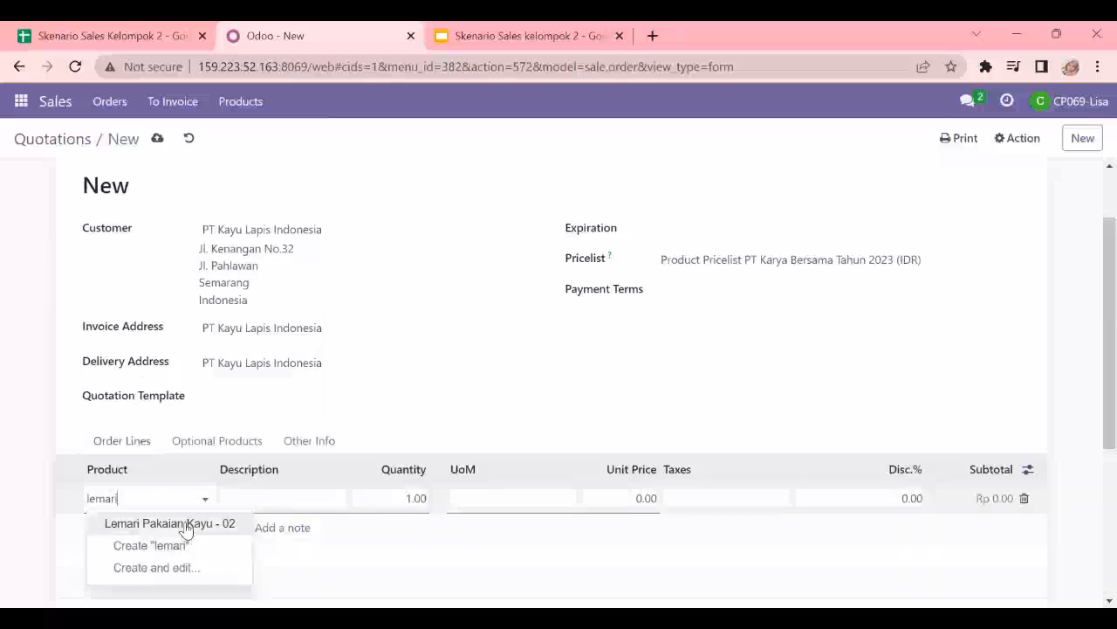
click(186, 524)
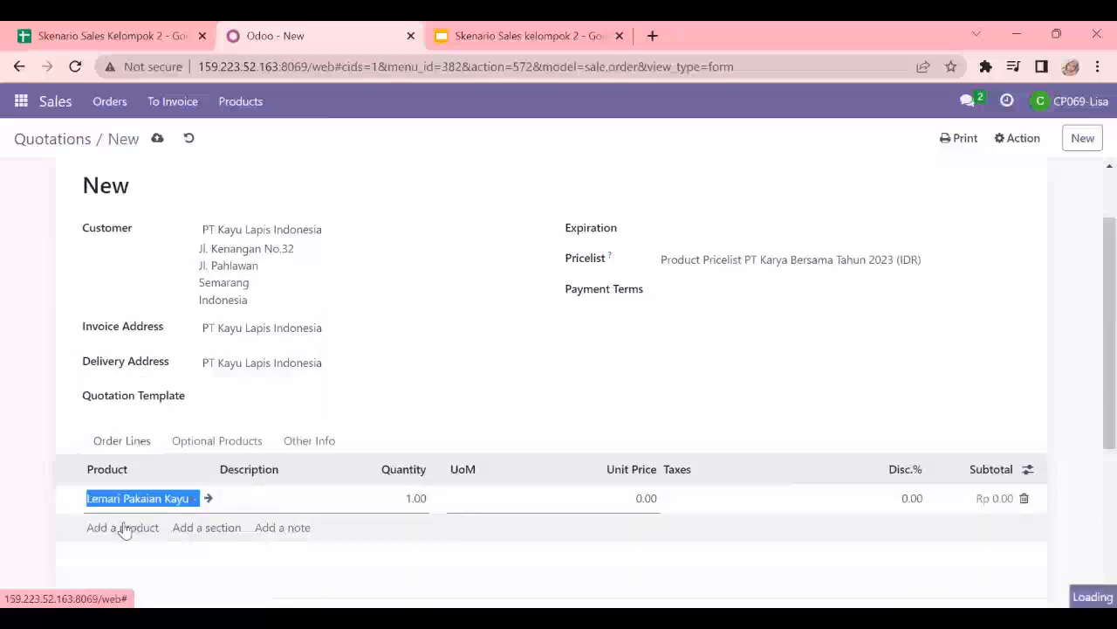
- Add a second order line for Kitchen Set Kayu - 02
click(122, 528)
text(kitch)
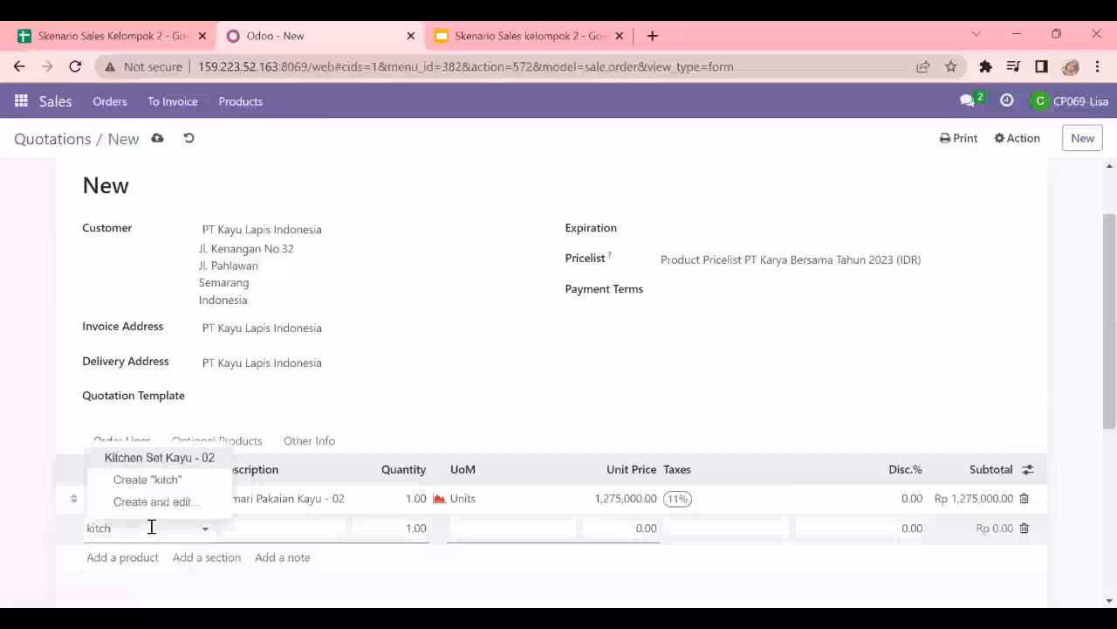
click(152, 457)
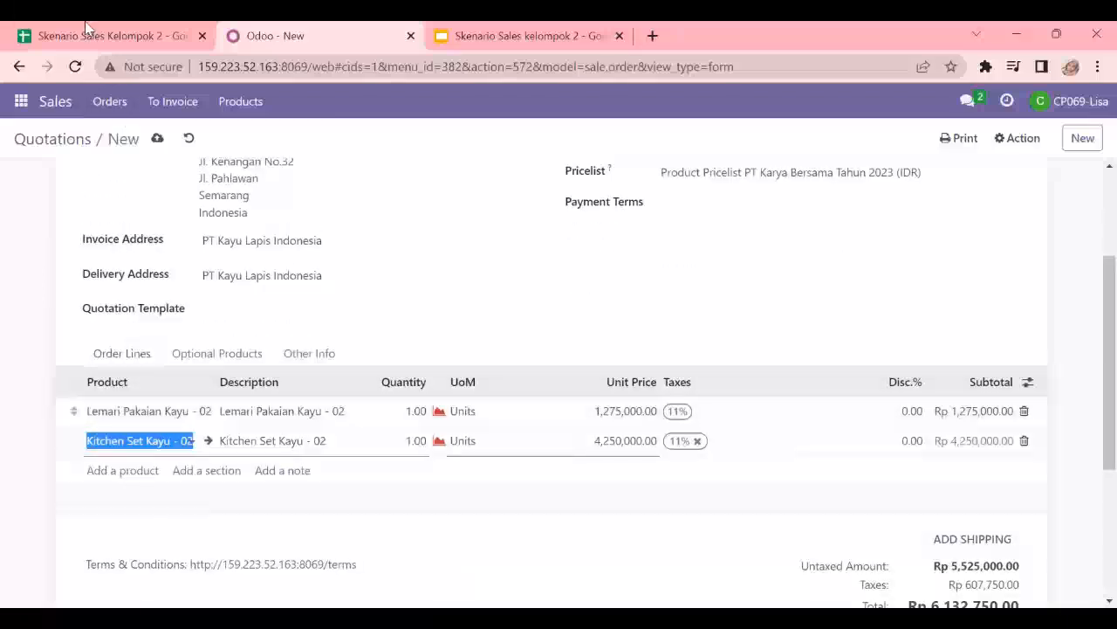
- Set the quantity of both order lines to 5
click(102, 31)
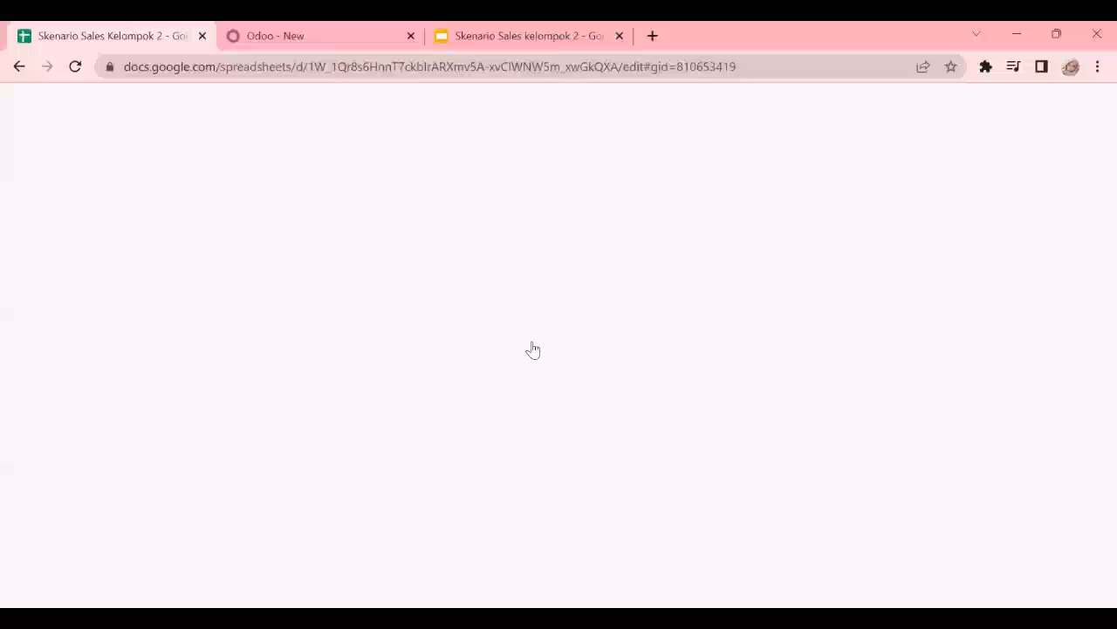
click(369, 29)
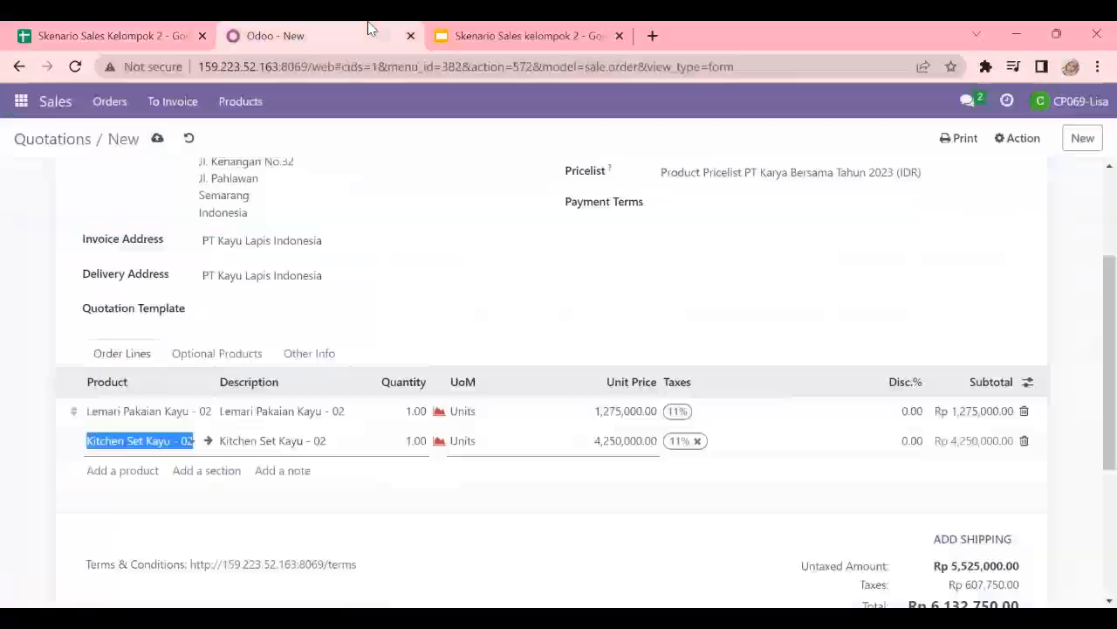
click(412, 412)
text(5)
click(411, 440)
text(5)
click(895, 412)
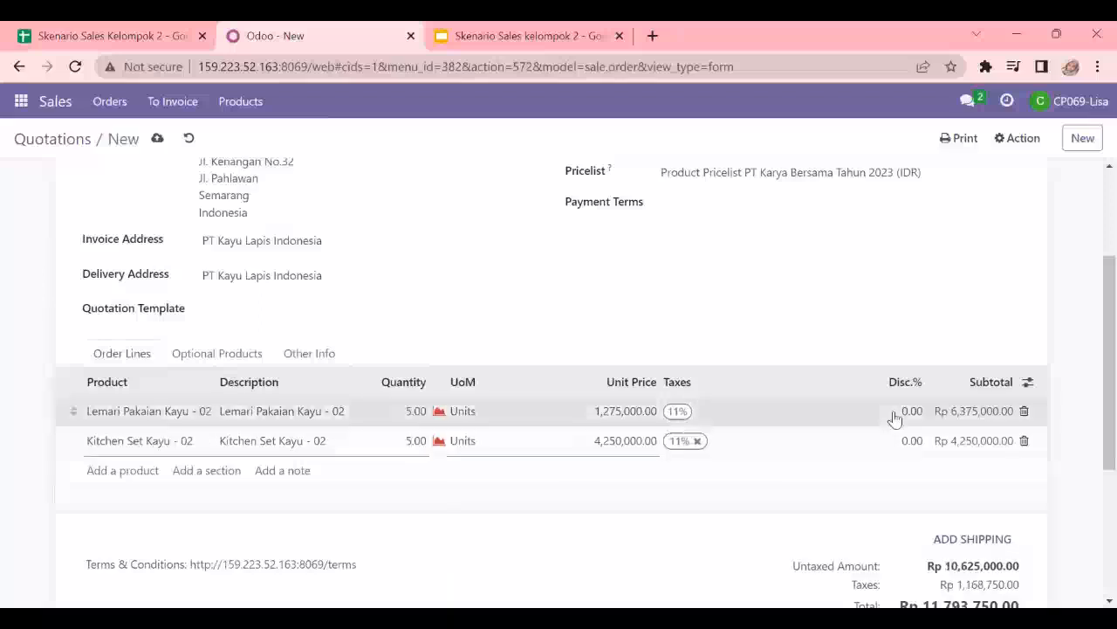
- Apply a 15% discount to both product order lines of the quotation
click(908, 411)
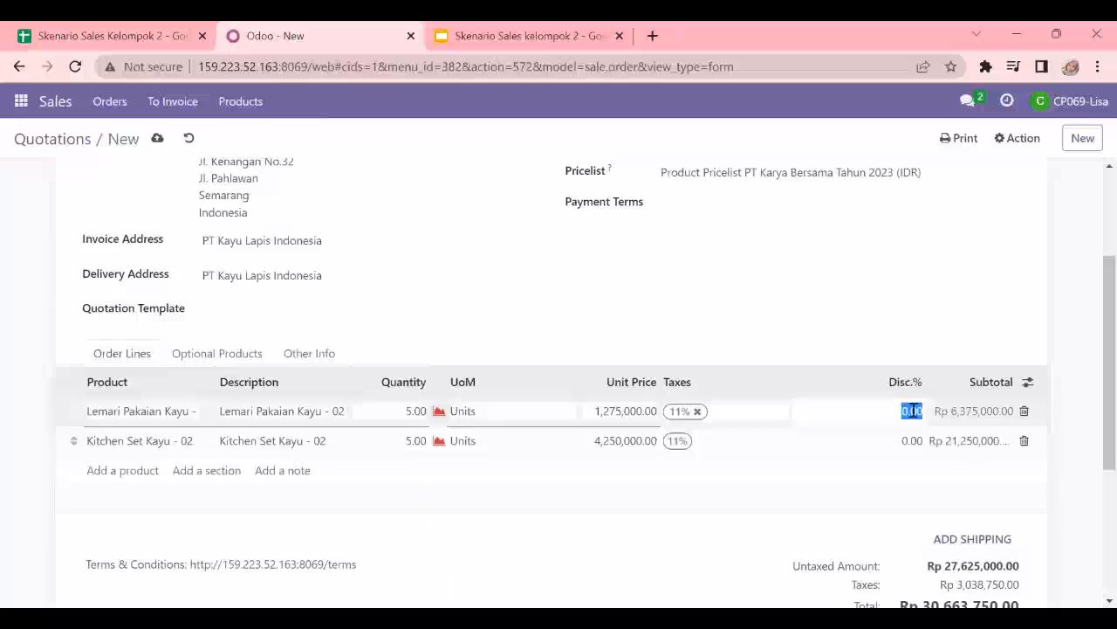
text(15)
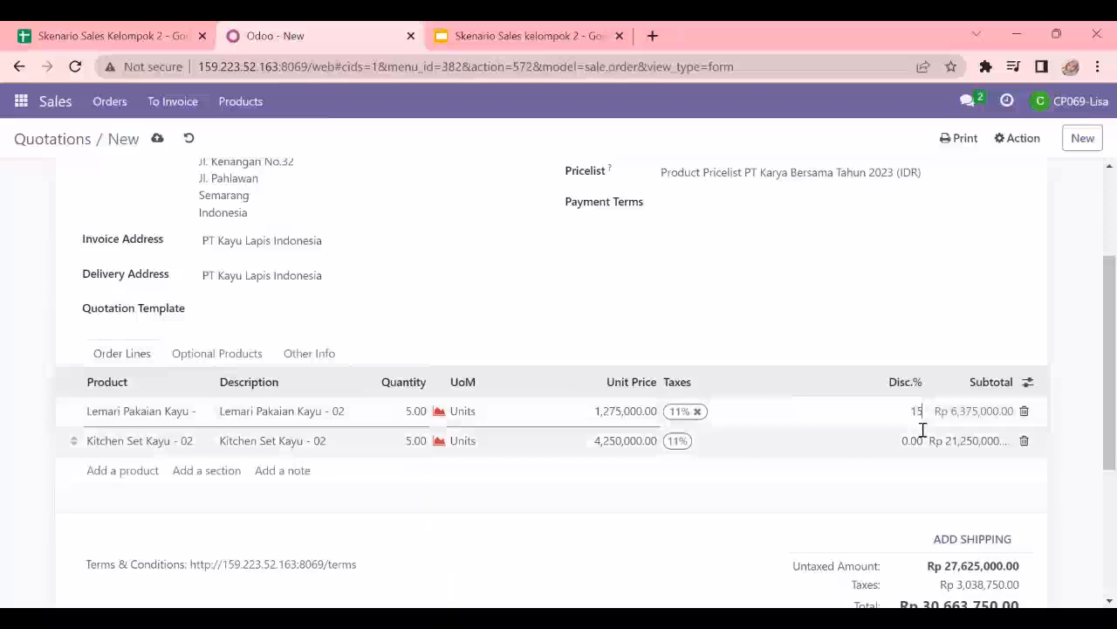
click(913, 440)
text(15)
click(1002, 298)
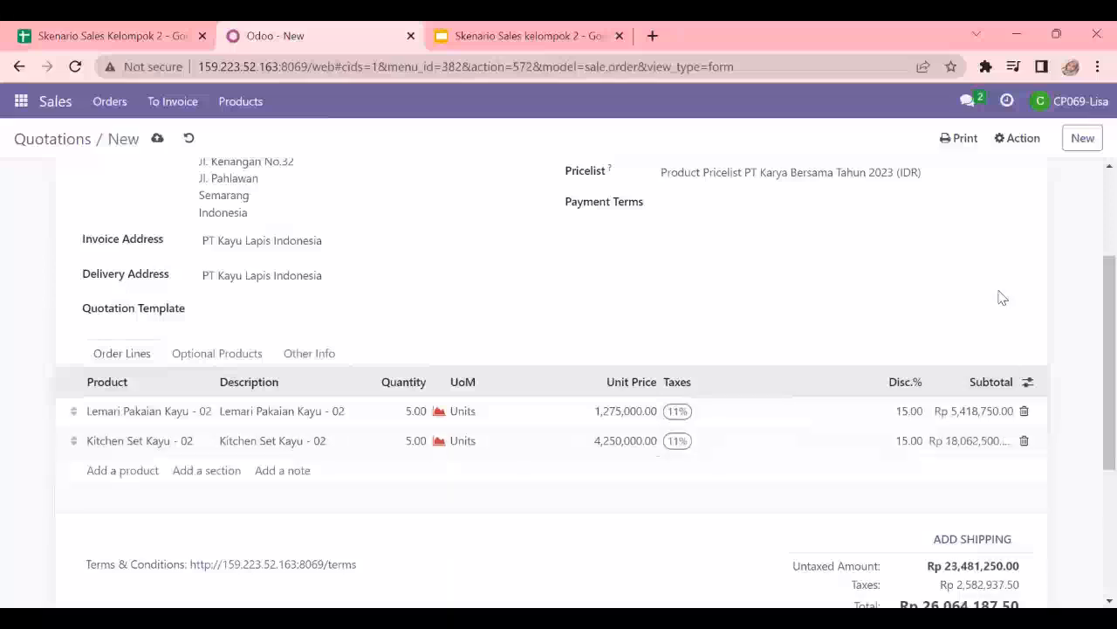
- Add the Jakarta - Surabaya shipping method to the quotation and review the updated totals and change log
scroll(999, 335, down, 1)
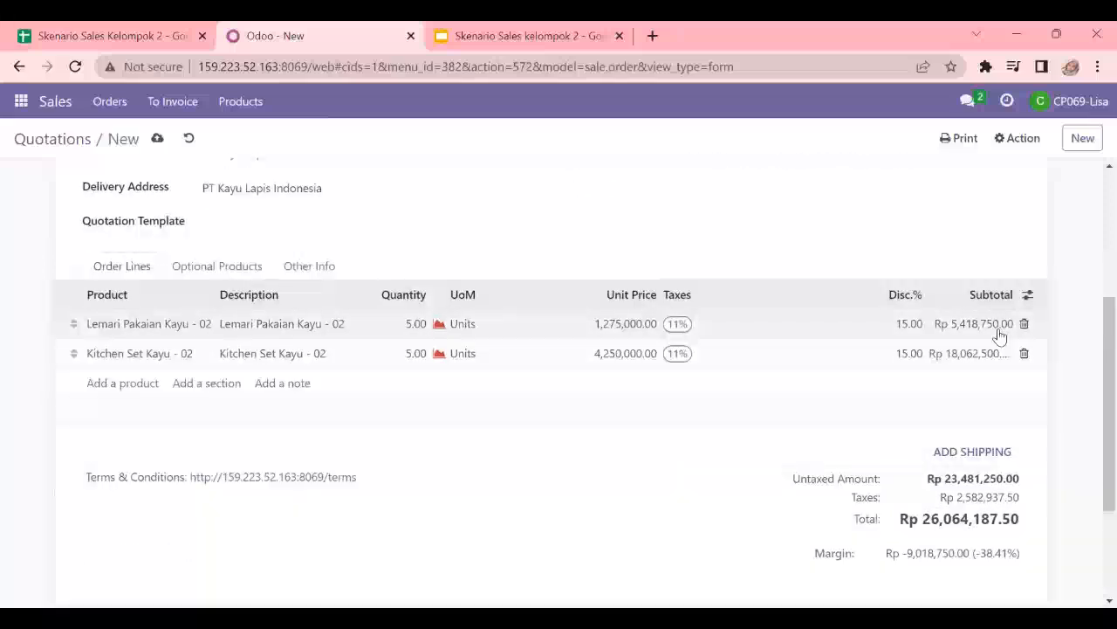
scroll(978, 489, up, 1)
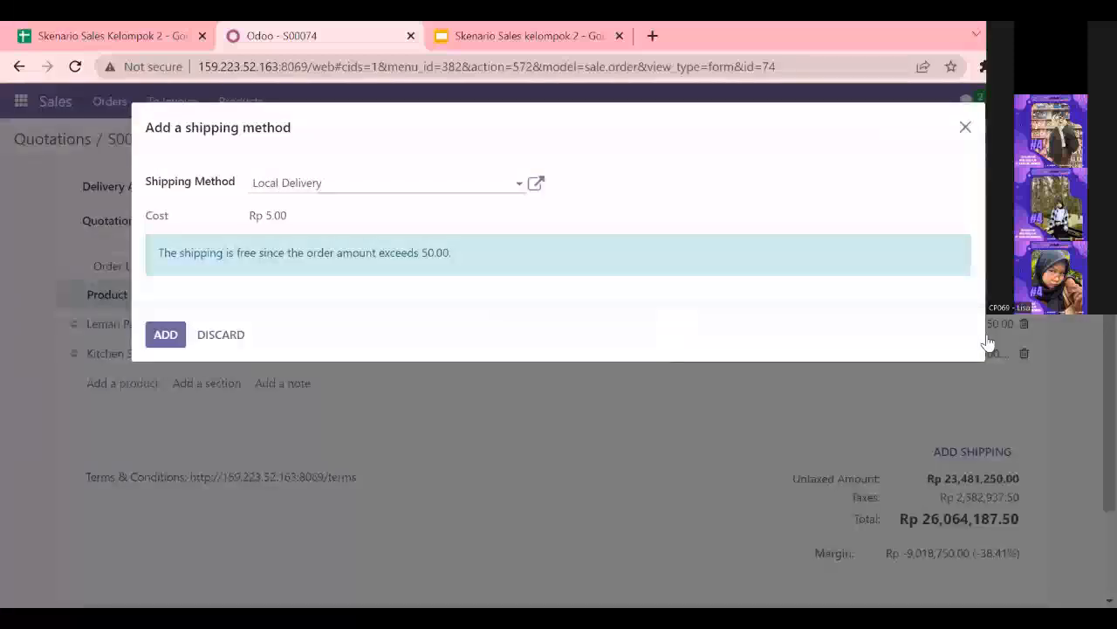
key(ctrl+a)
text(jakarta)
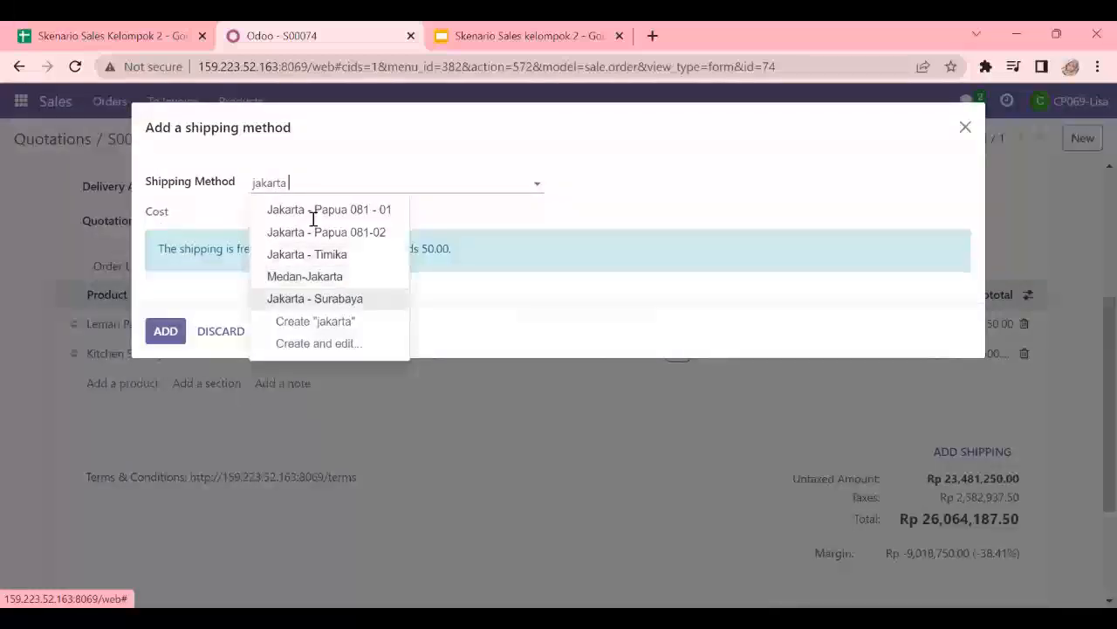
click(314, 299)
click(176, 288)
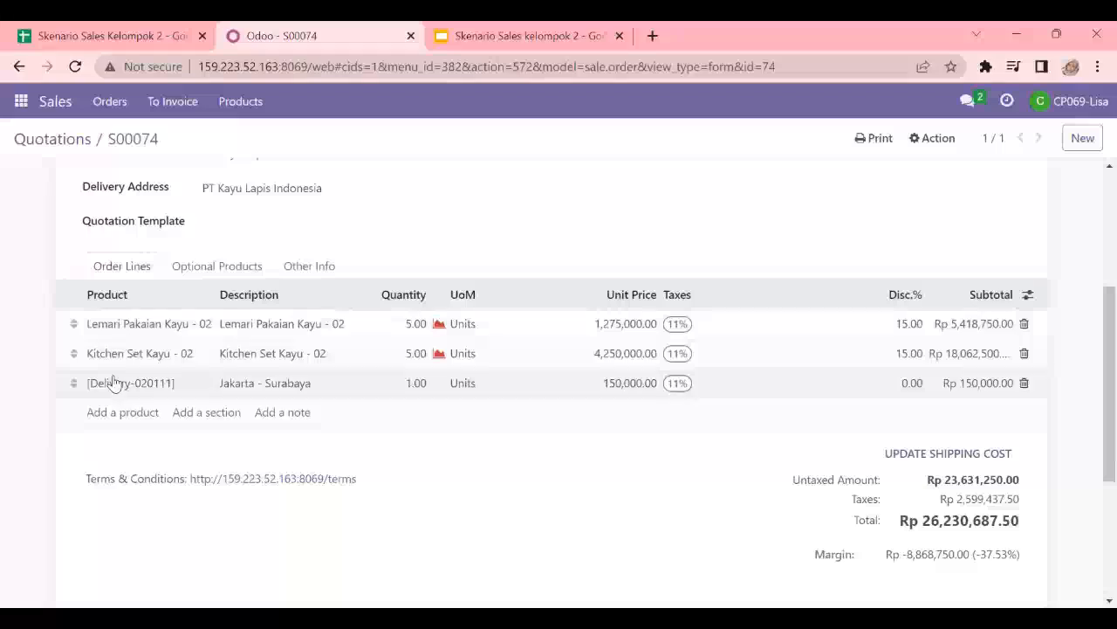
scroll(1017, 417, down, 2)
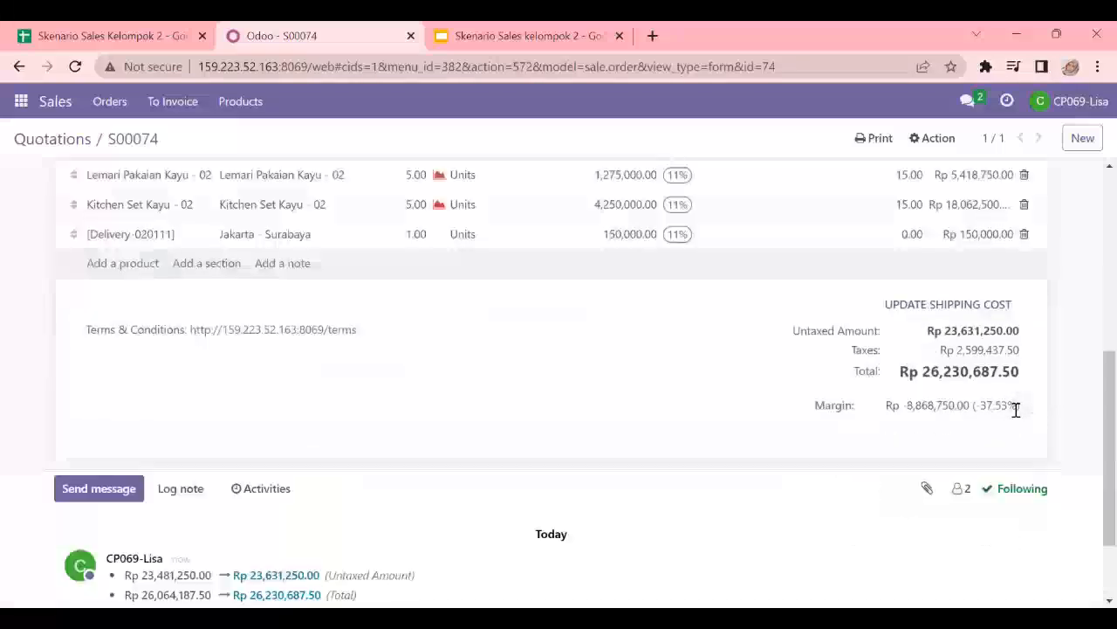
scroll(1004, 419, down, 1)
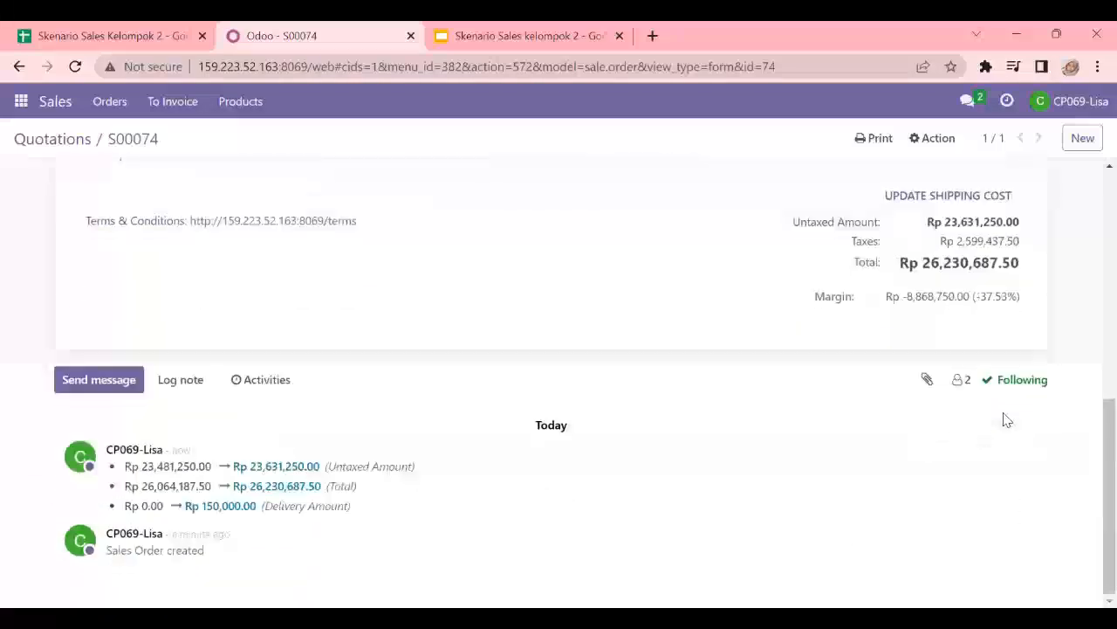
scroll(1004, 419, up, 4)
scroll(748, 357, up, 2)
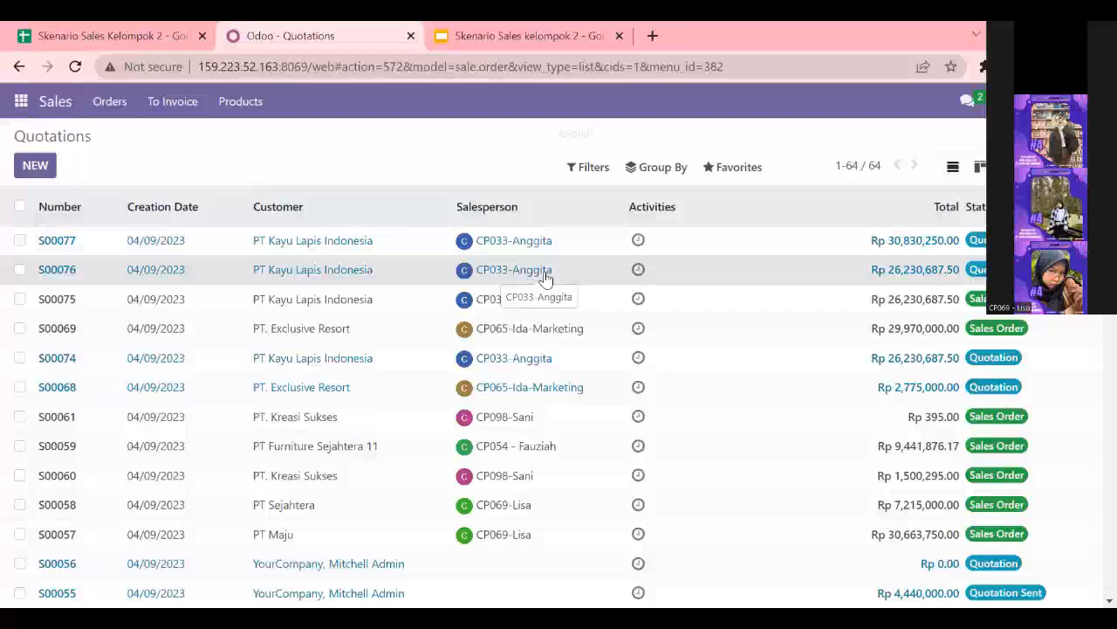
- Browse the quotations list, toggling the My Quotations filter on and off and opening existing quotations
click(545, 277)
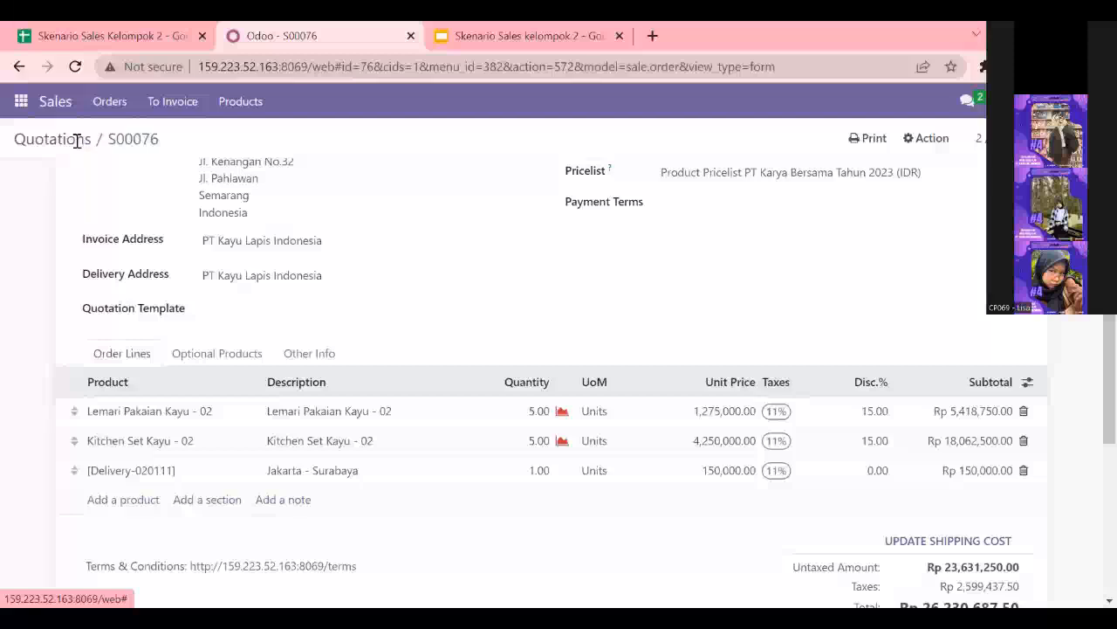
click(80, 141)
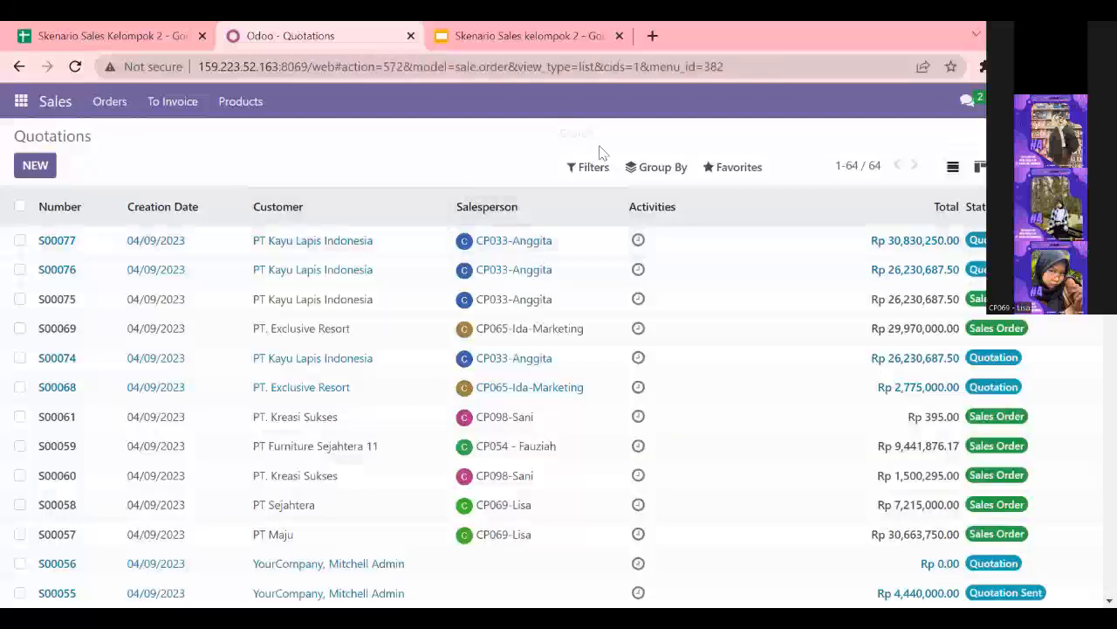
click(587, 172)
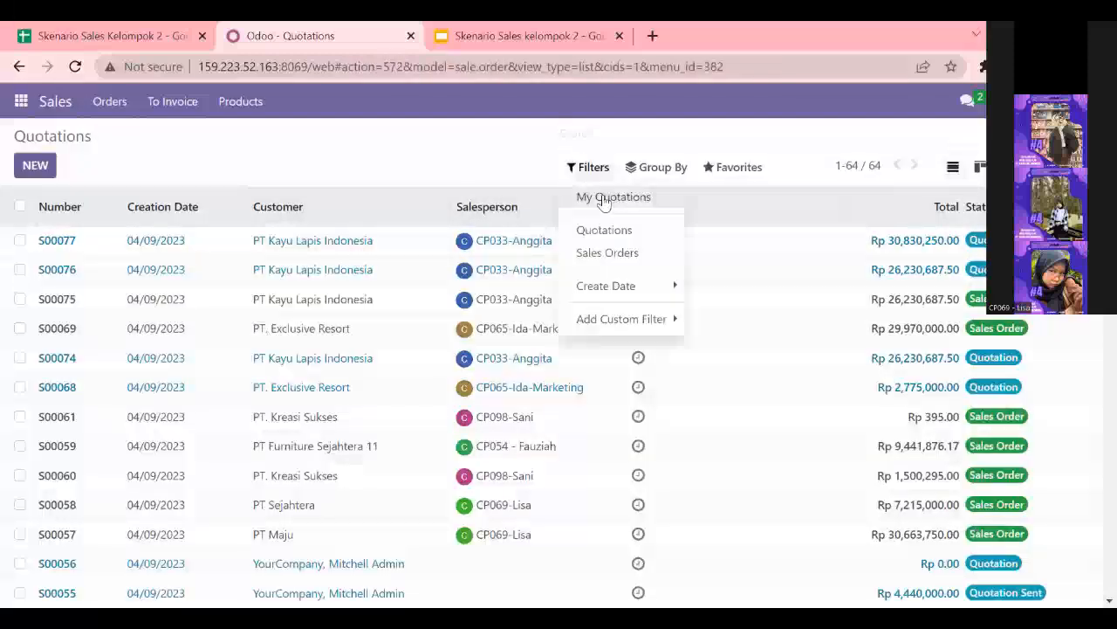
click(604, 199)
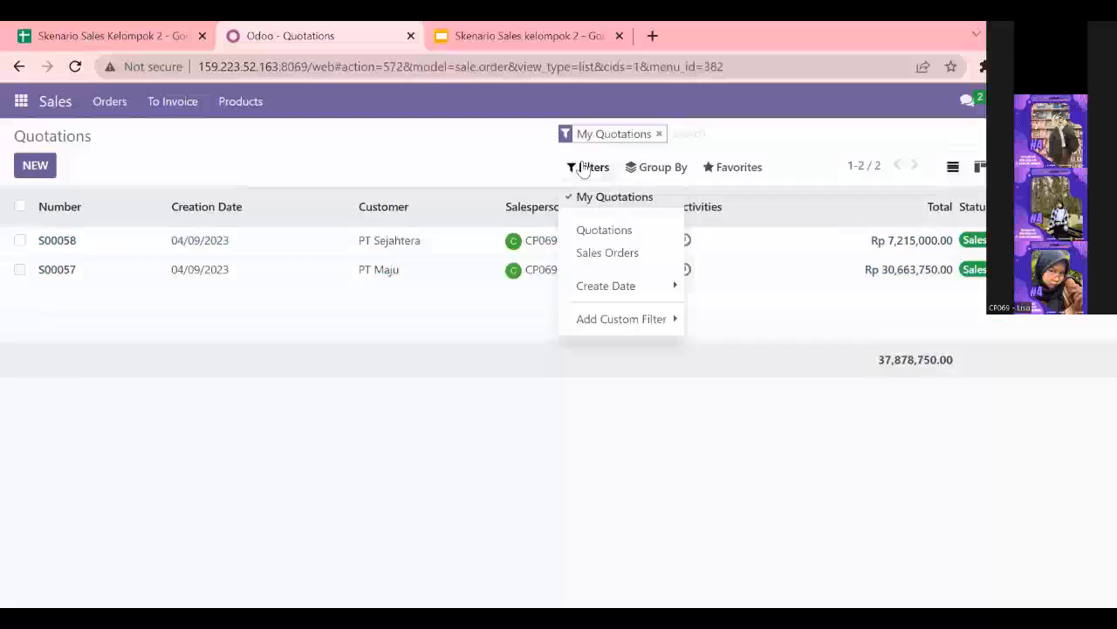
click(317, 145)
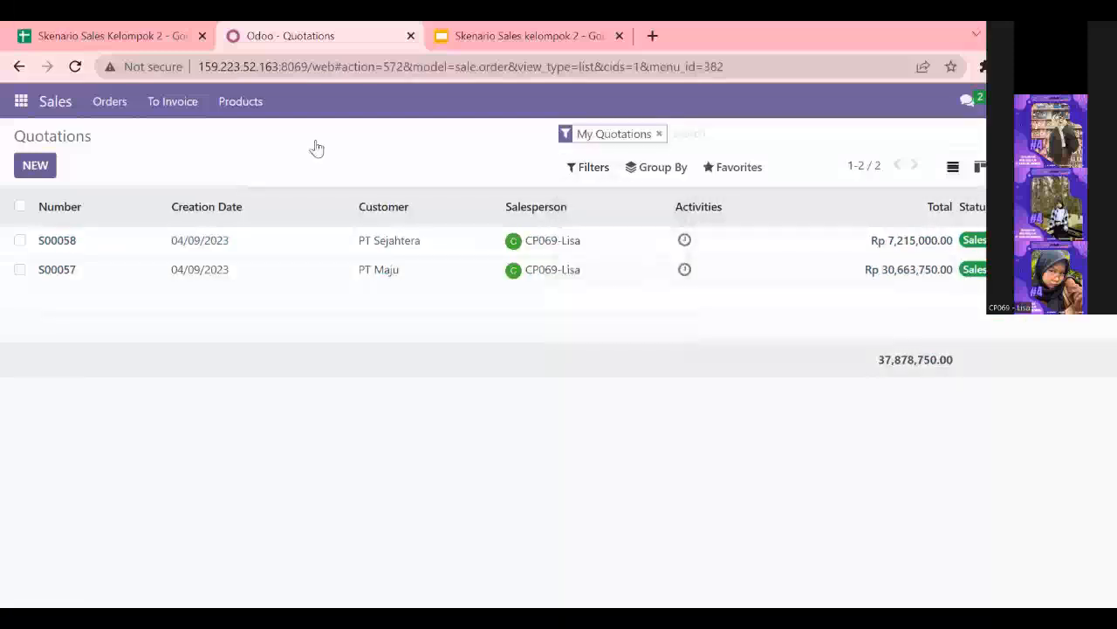
click(599, 175)
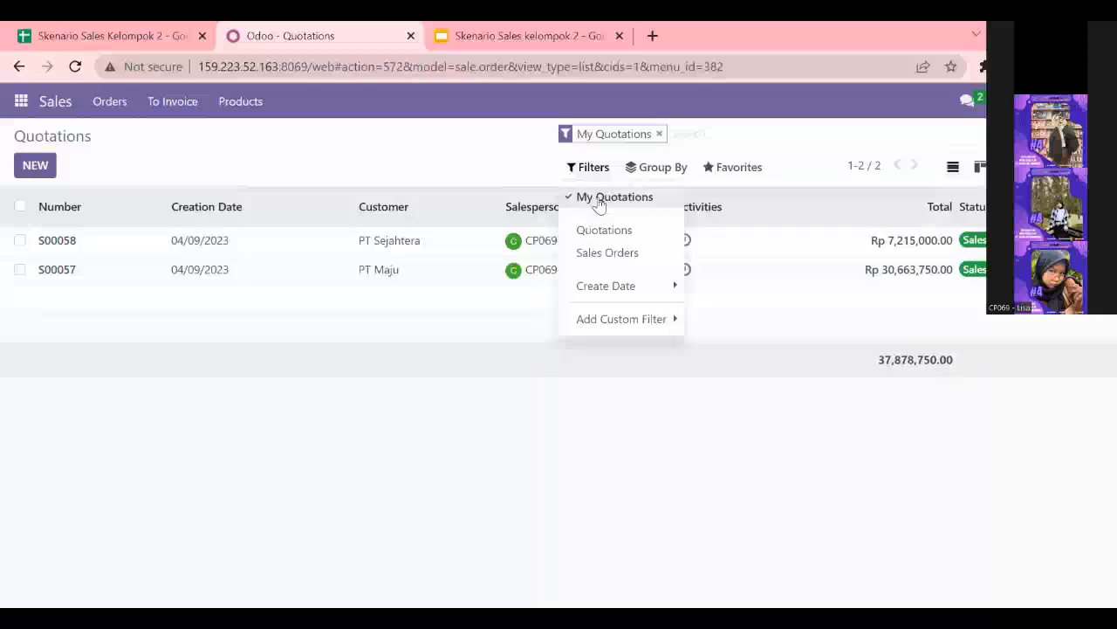
click(599, 199)
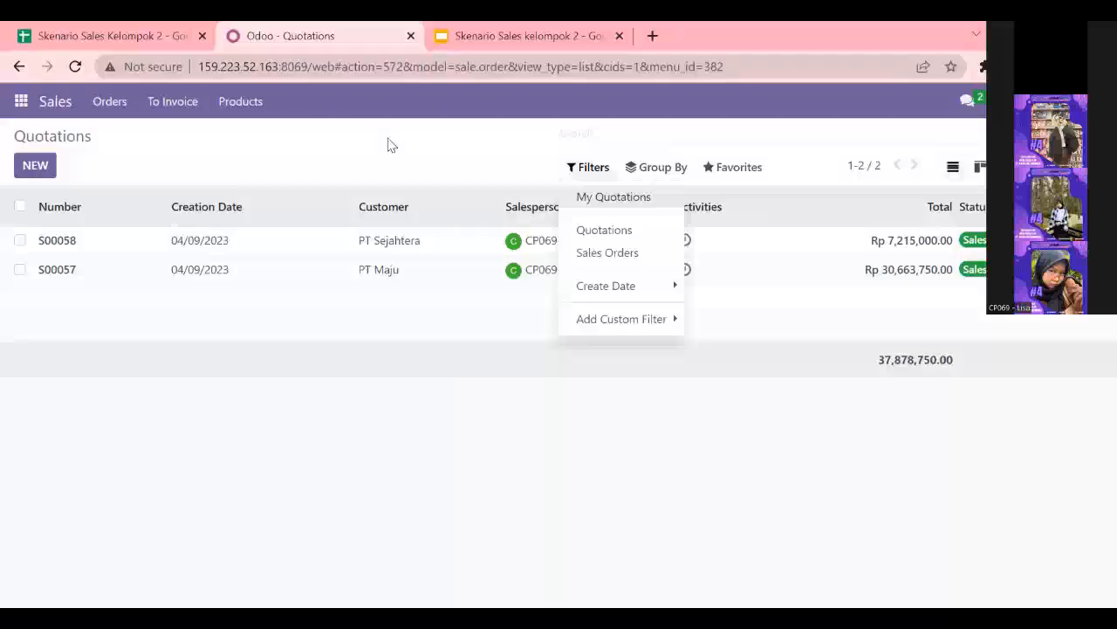
click(705, 469)
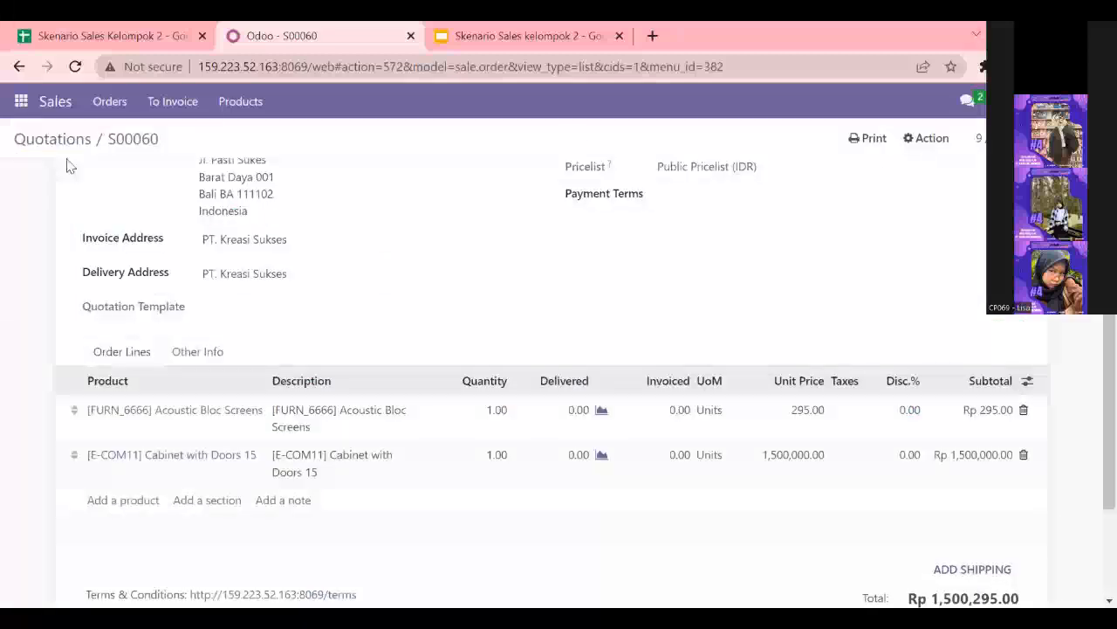
- In Discuss, send a colleague a direct message: tolong untuk approval quotations pt kayu lapis indonesia
click(20, 101)
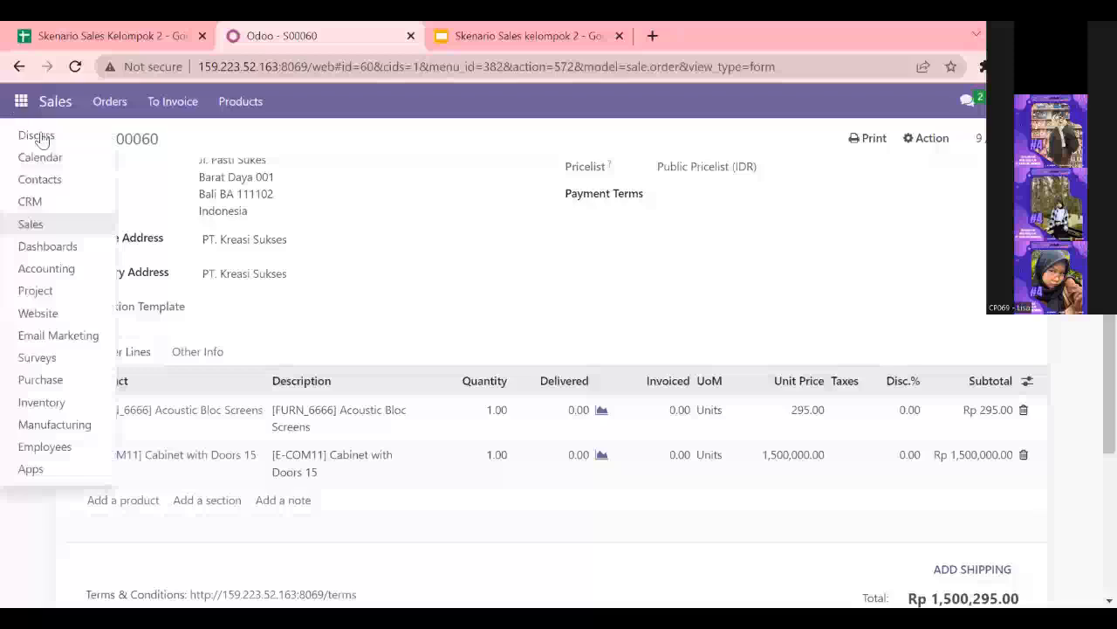
click(39, 138)
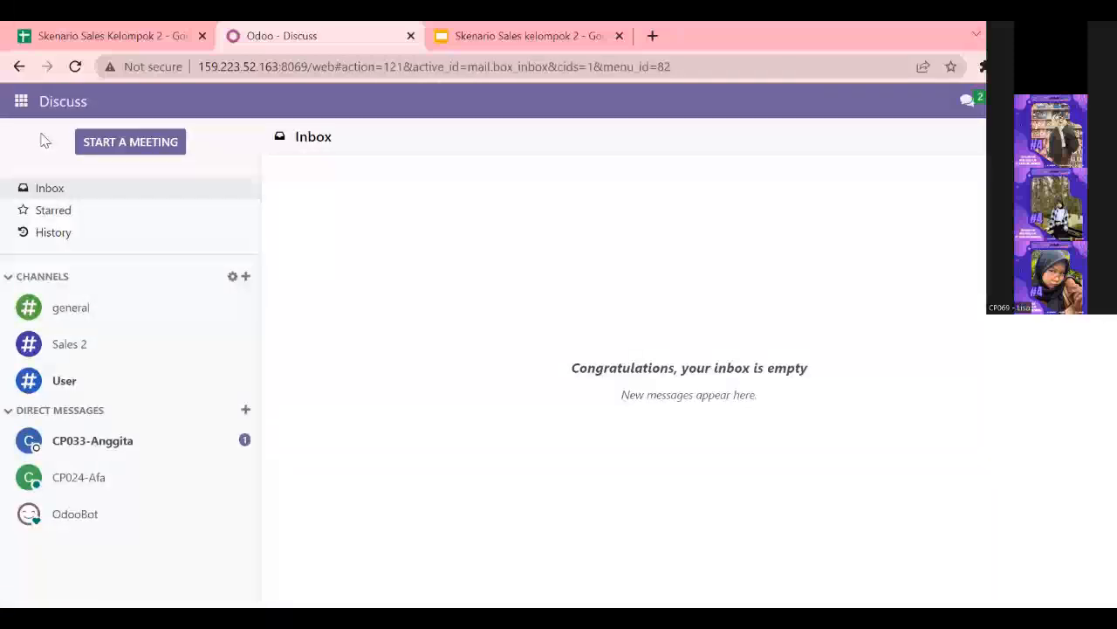
click(101, 486)
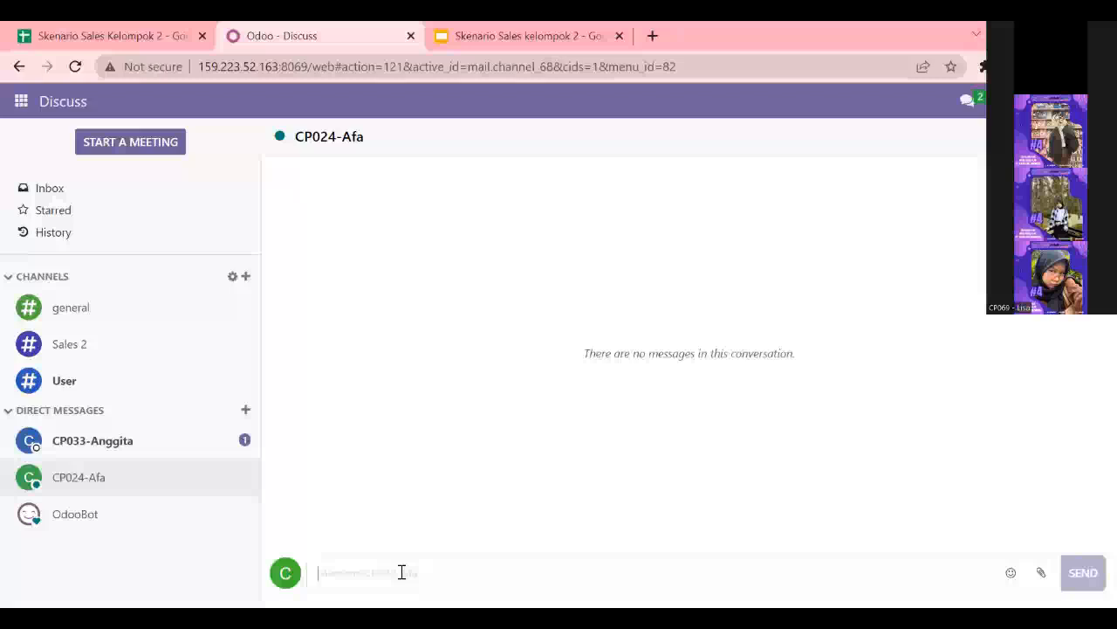
text(tolong untuk approval quotations pt kayu lapis indonesia)
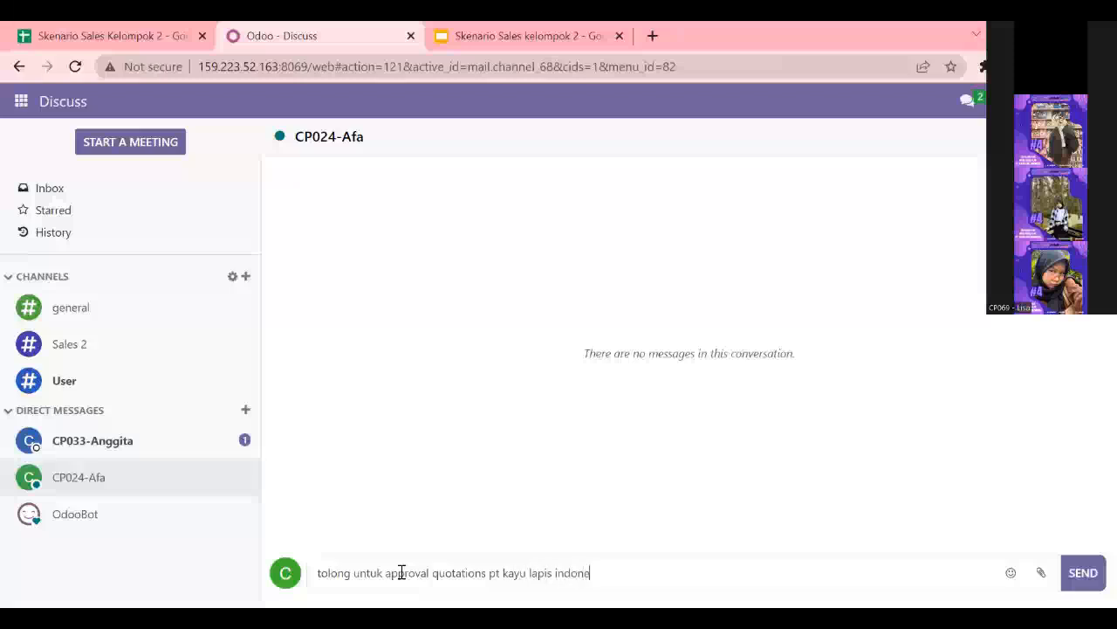
click(1083, 574)
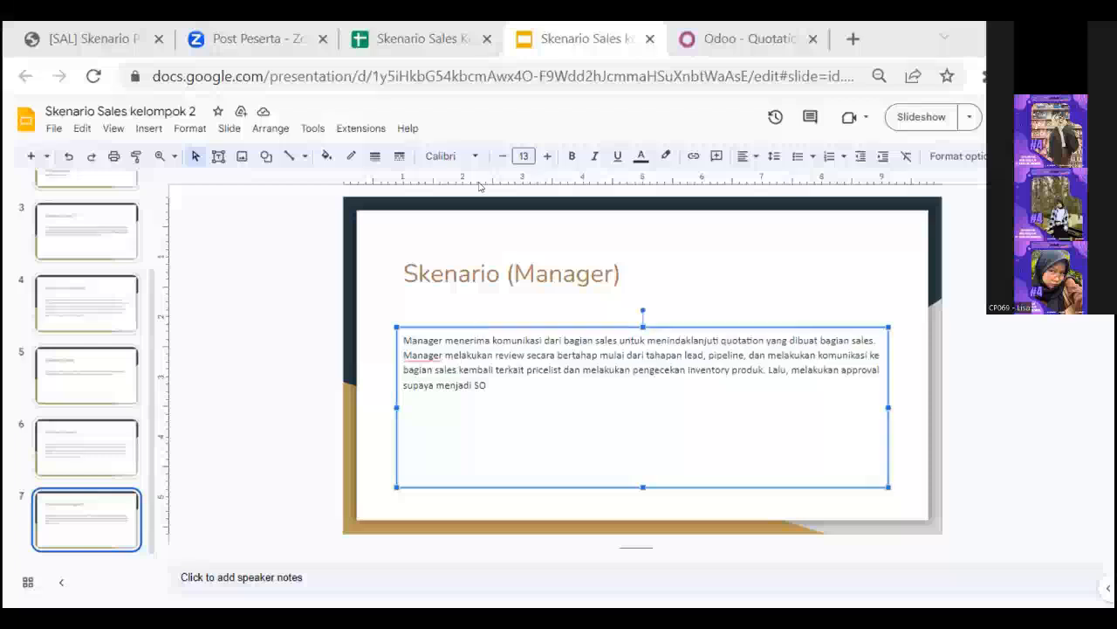
- Switch to Discuss as the manager and read the approval request in the sales user's direct message
click(693, 240)
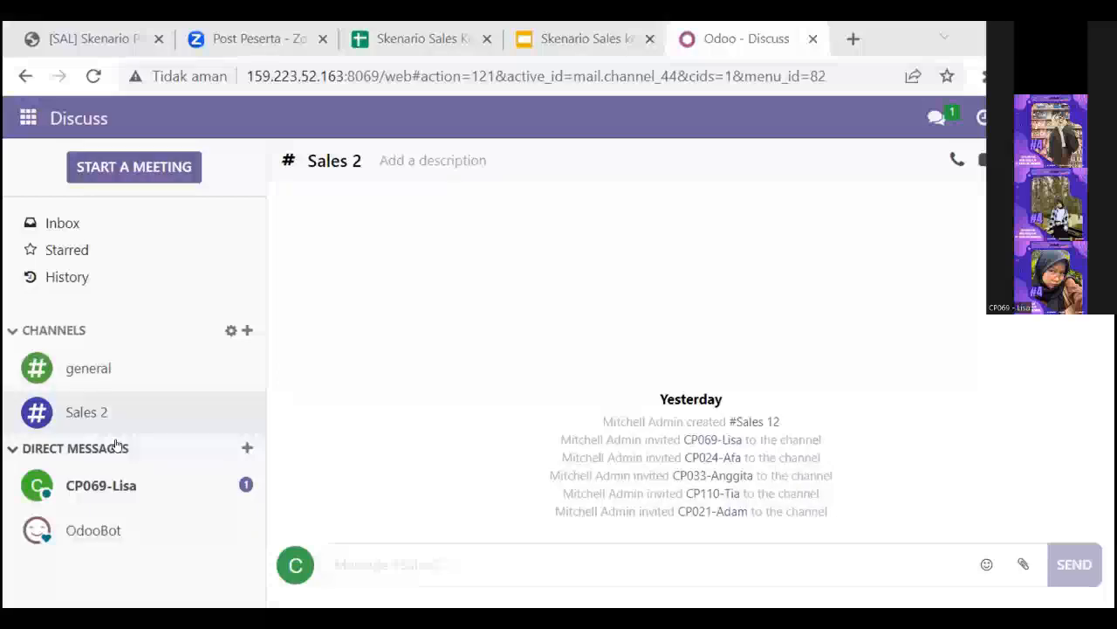
click(116, 483)
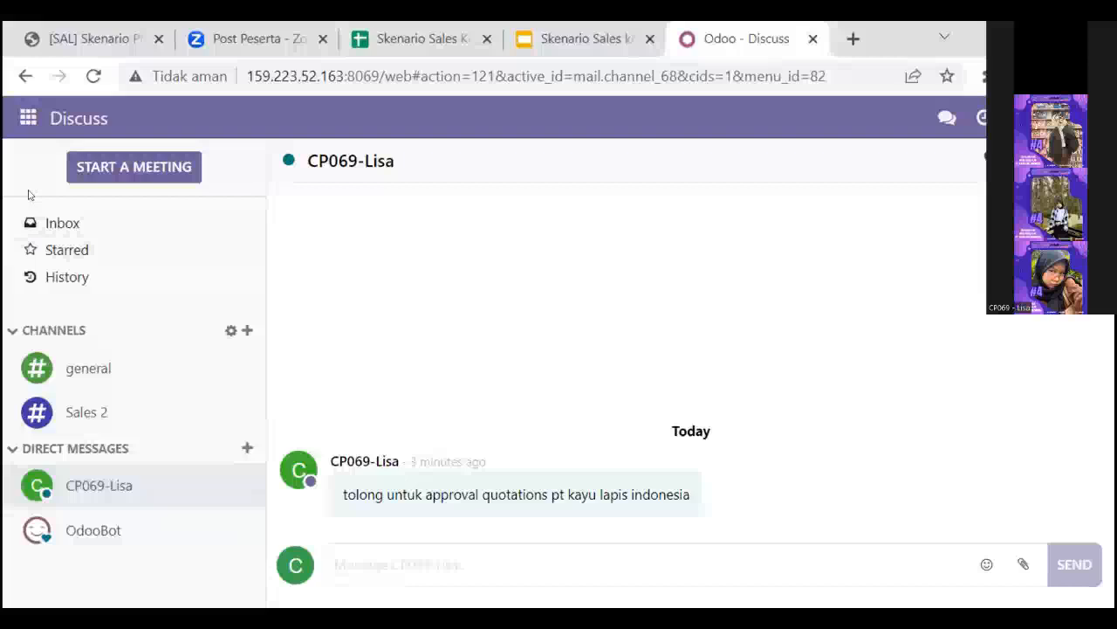
- Open quotation S00076 from the unfiltered Sales quotations list and review its order lines and totals
click(28, 118)
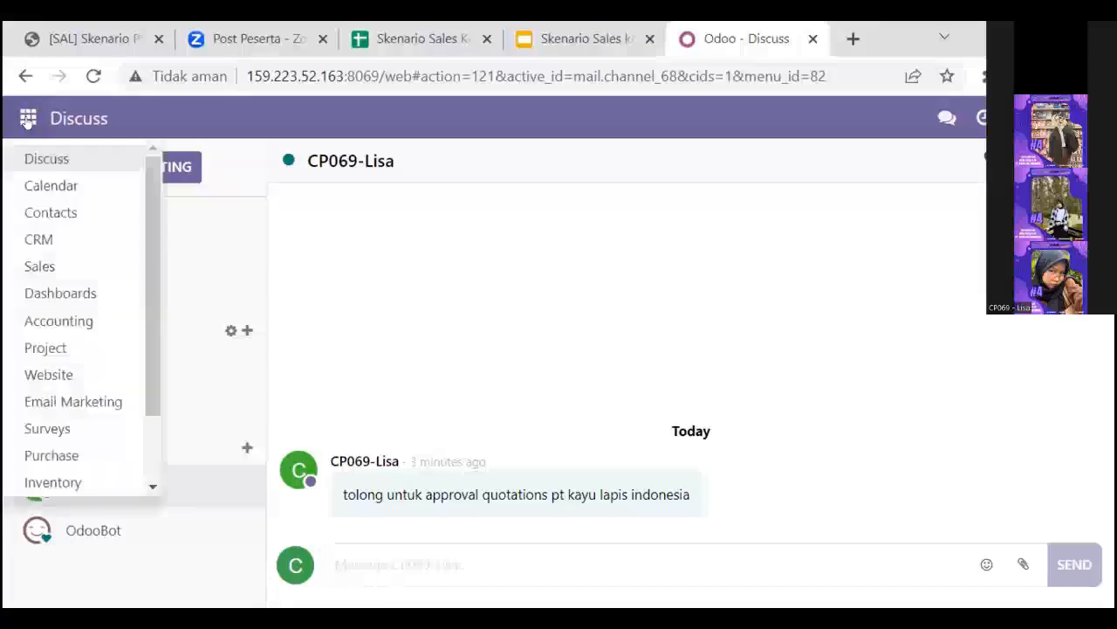
click(63, 278)
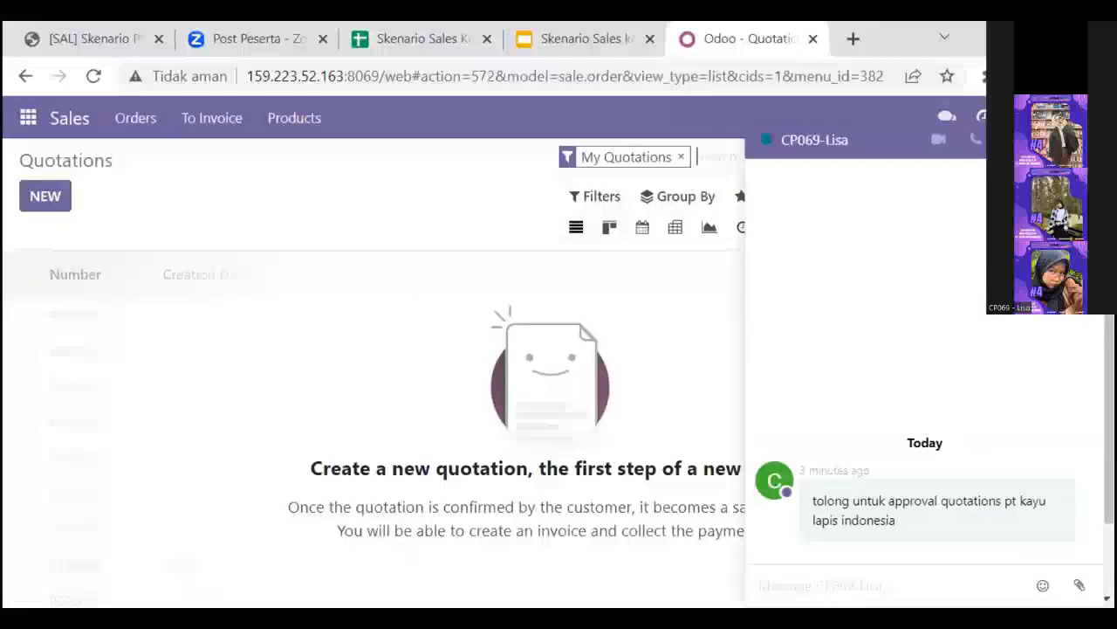
click(1086, 140)
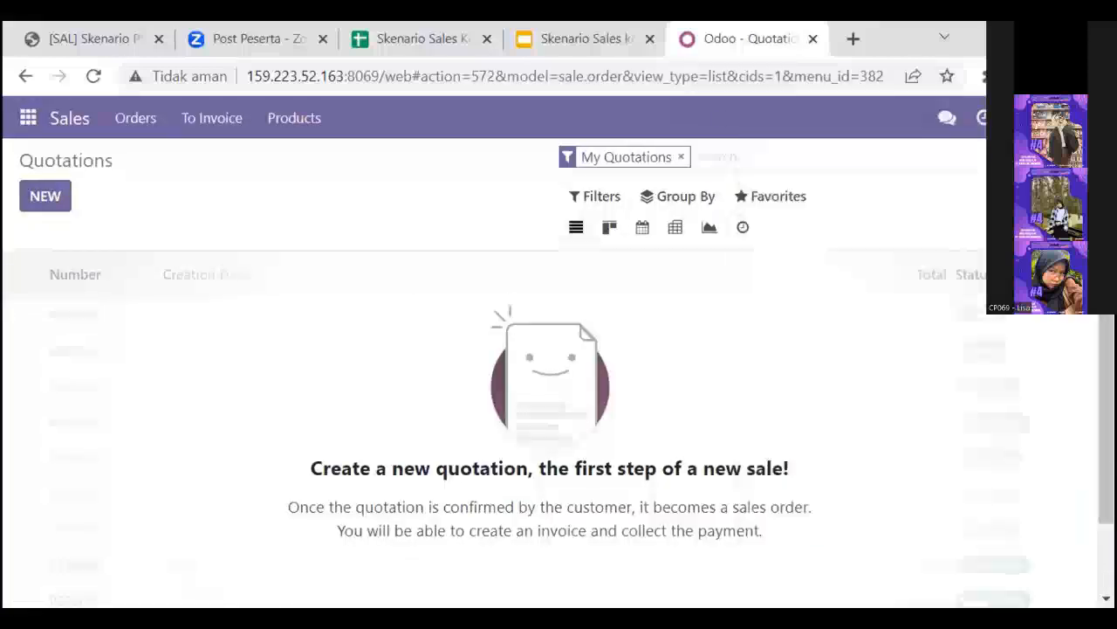
click(680, 157)
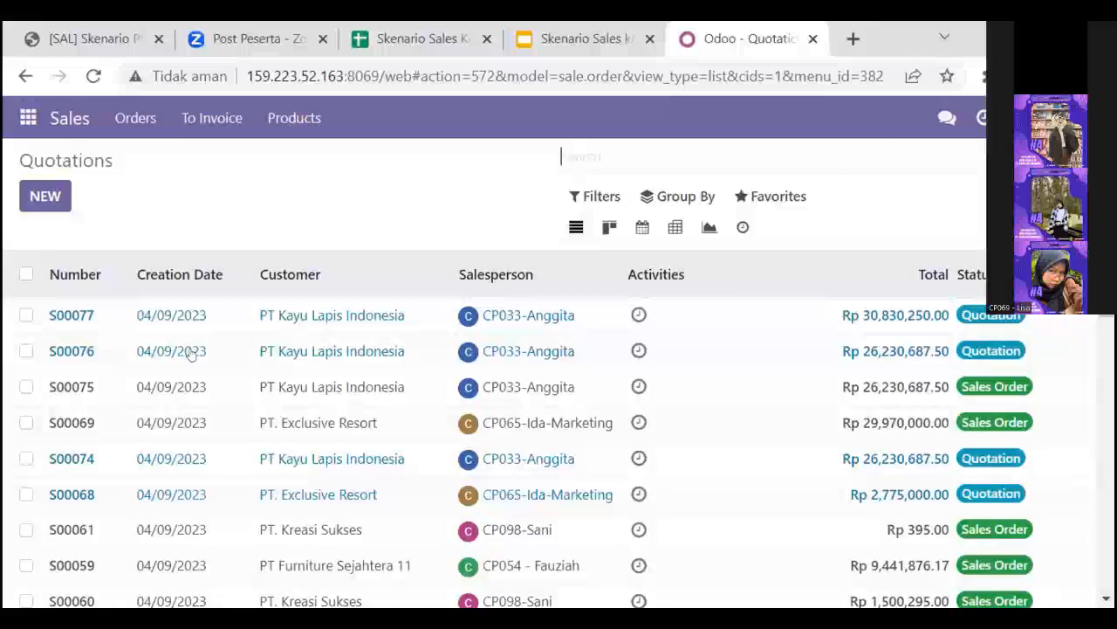
double_click(71, 351)
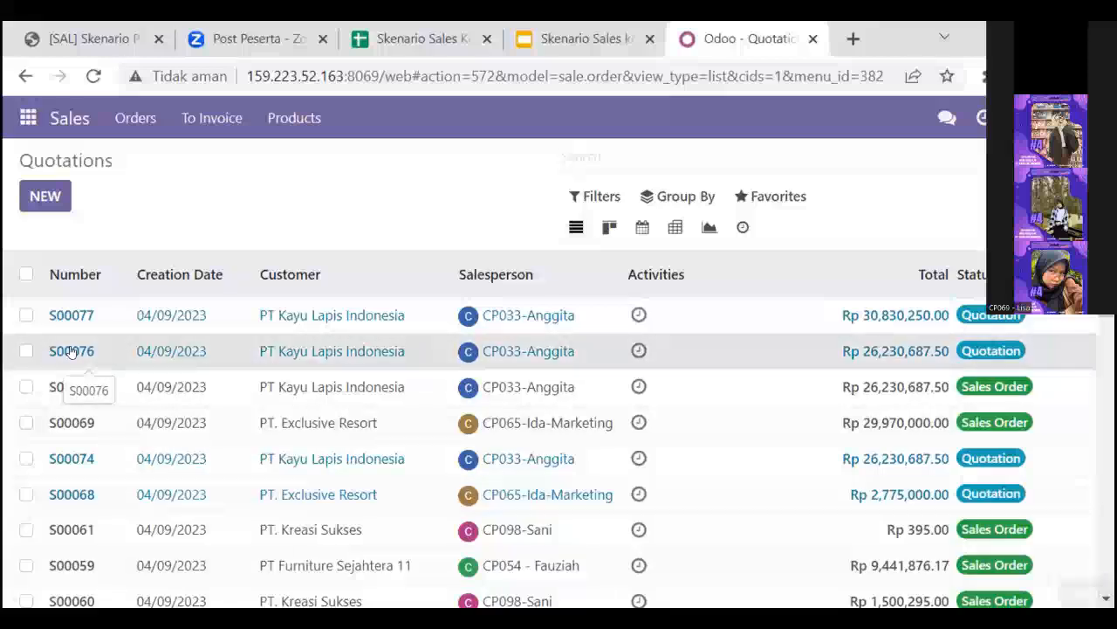
scroll(637, 357, down, 3)
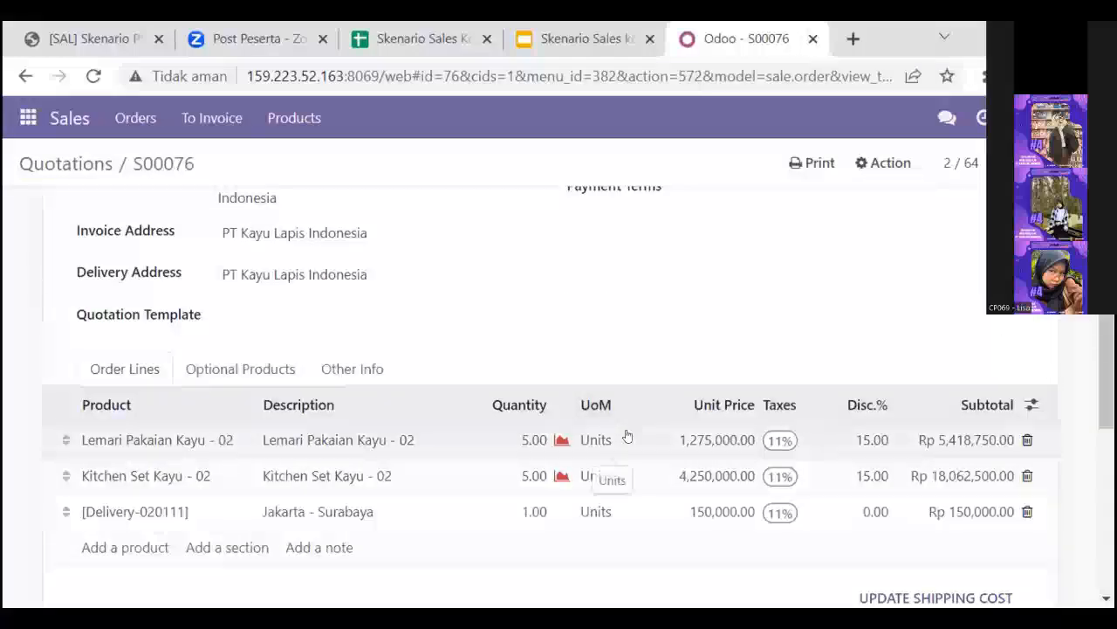
scroll(626, 436, up, 1)
scroll(627, 433, down, 3)
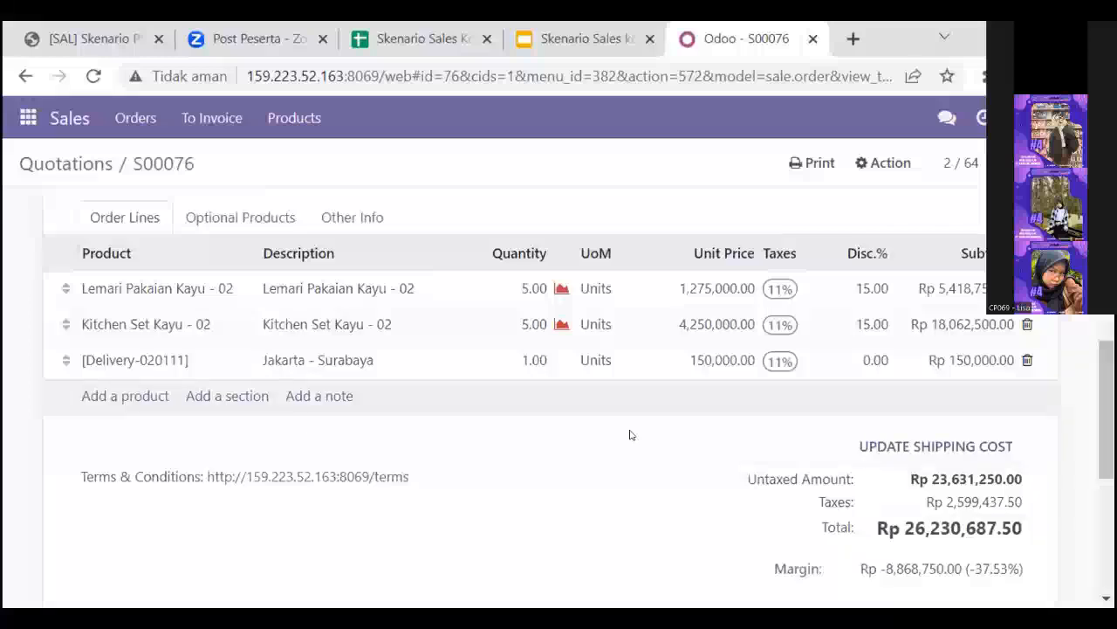
scroll(631, 434, down, 1)
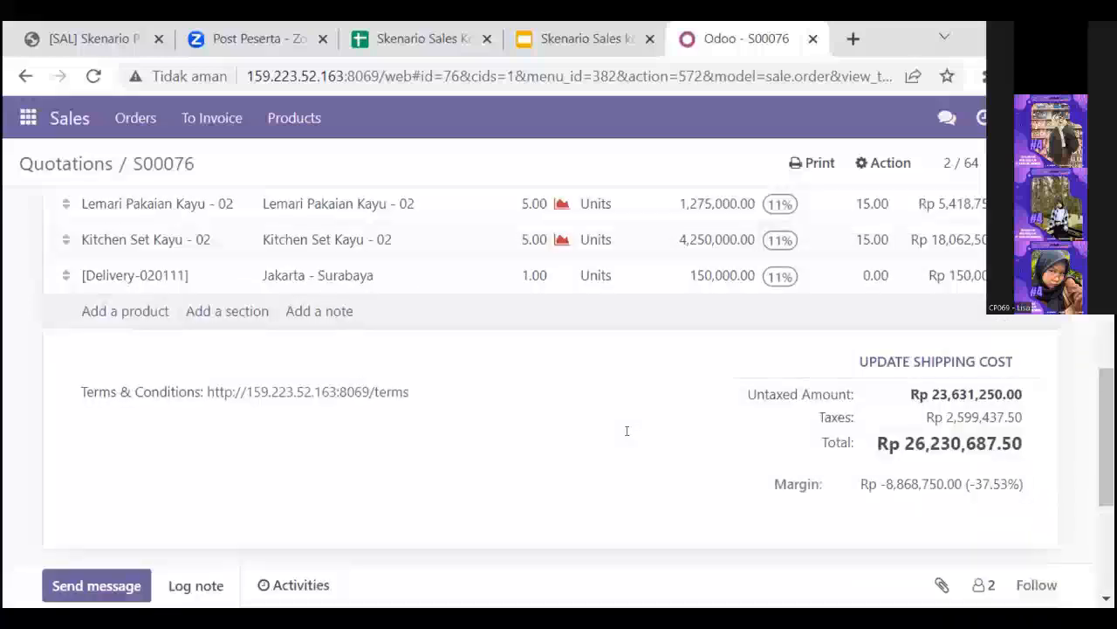
scroll(628, 433, up, 1)
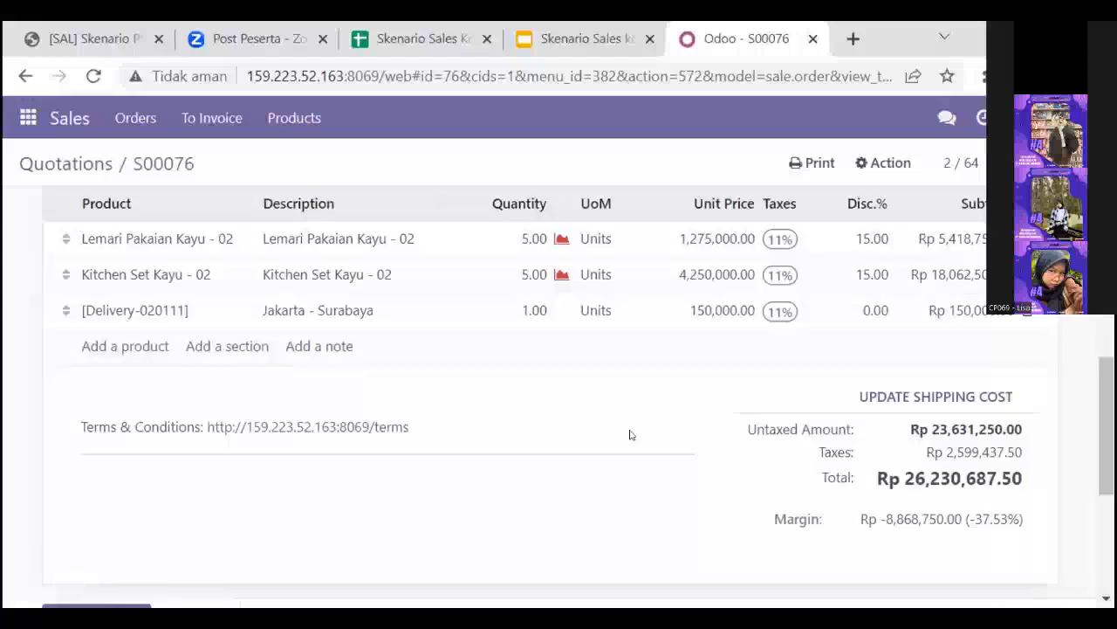
scroll(632, 434, up, 1)
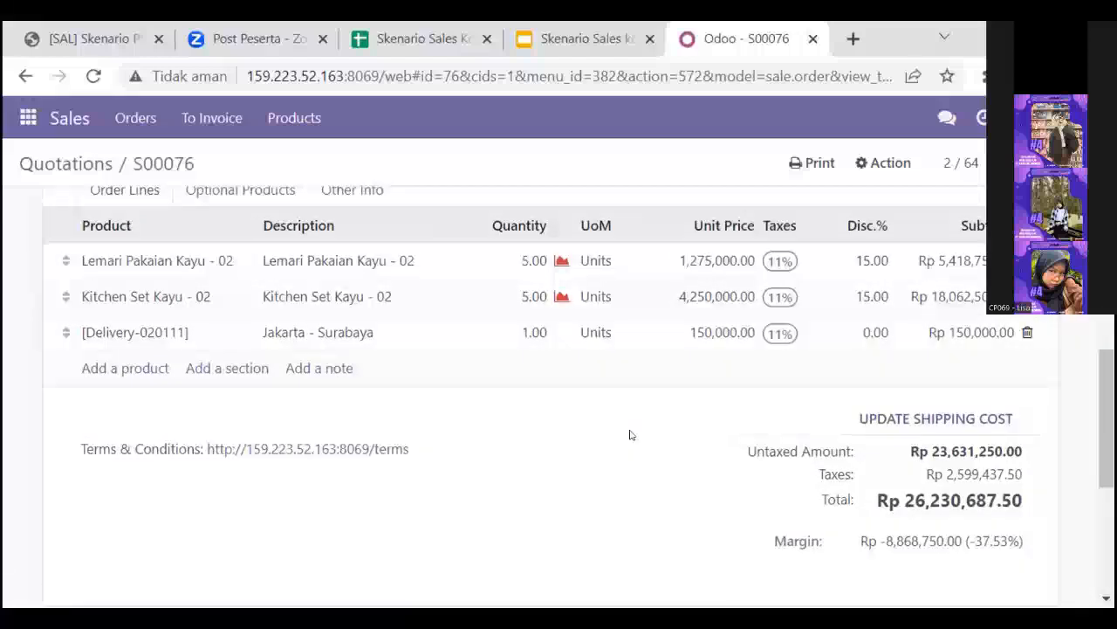
- Confirm quotation S00076 as a sales order
scroll(608, 288, up, 5)
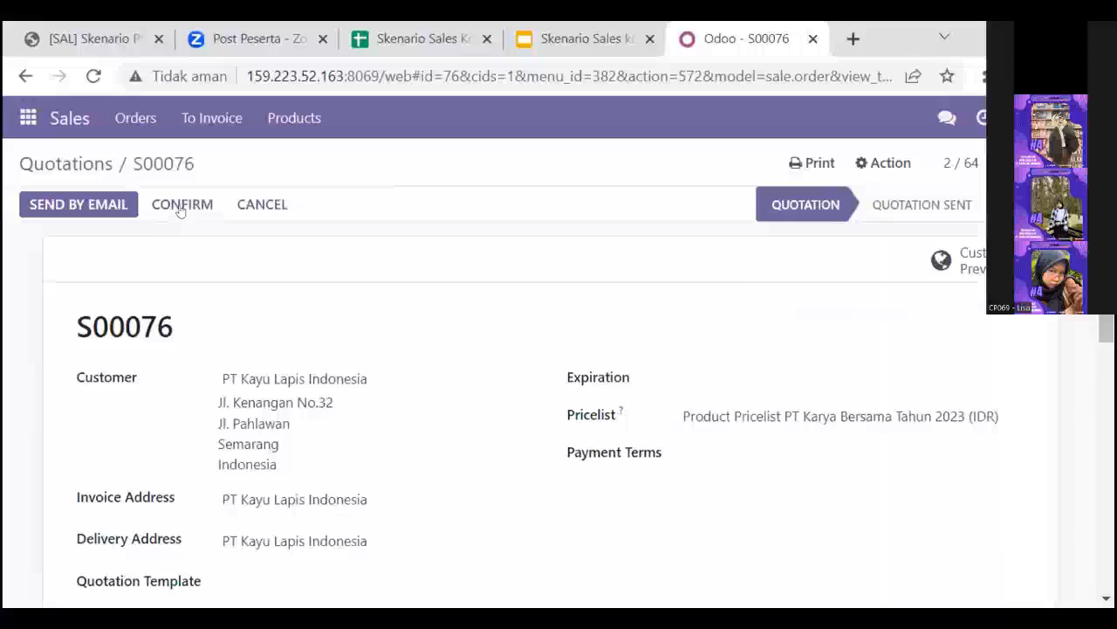
click(179, 207)
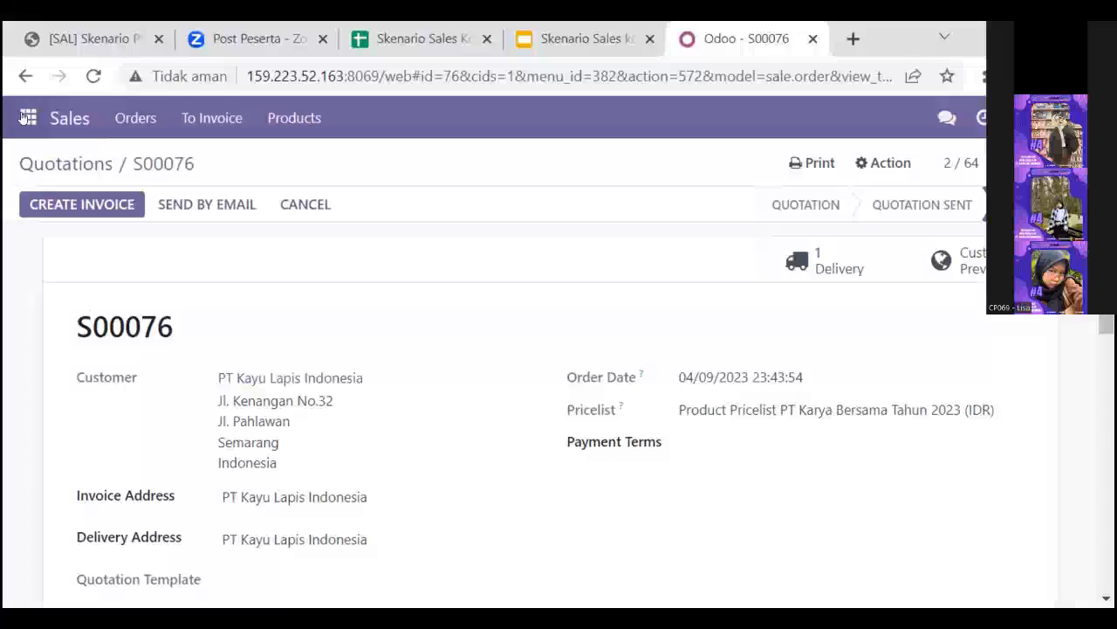
- Reopen S00076 from the quotations list, create a regular invoice from it and review the draft invoice's lines and totals
click(27, 117)
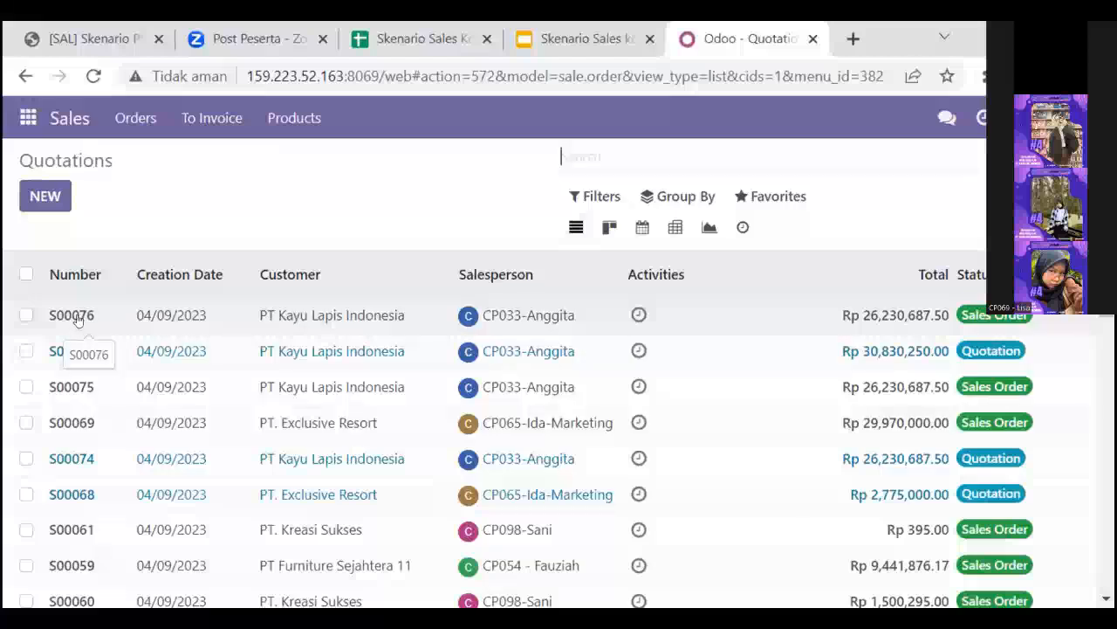
double_click(77, 319)
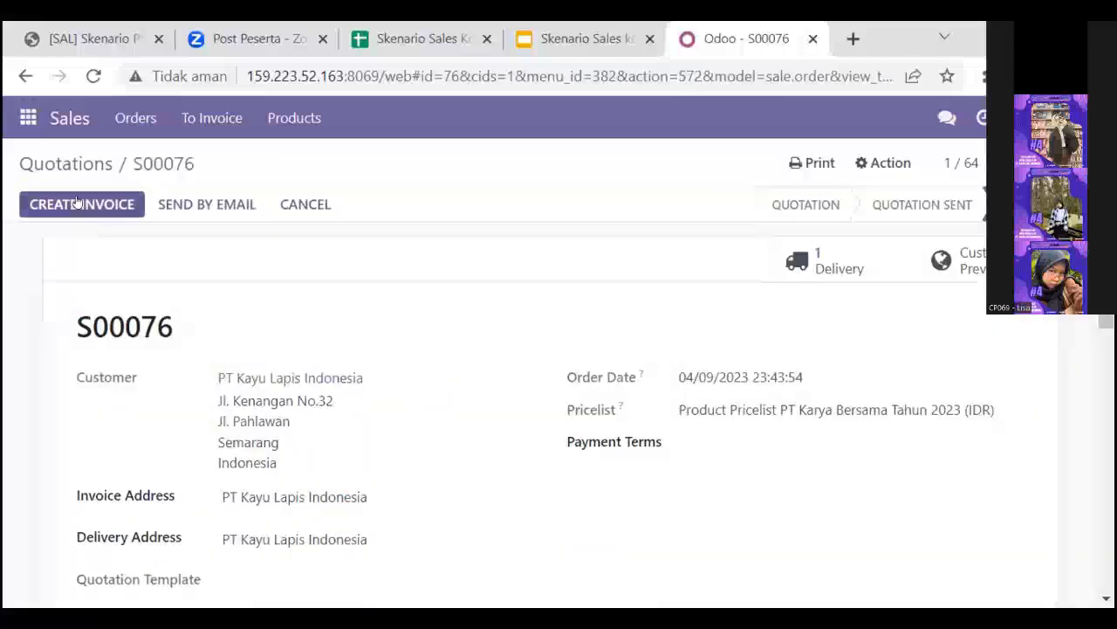
click(77, 201)
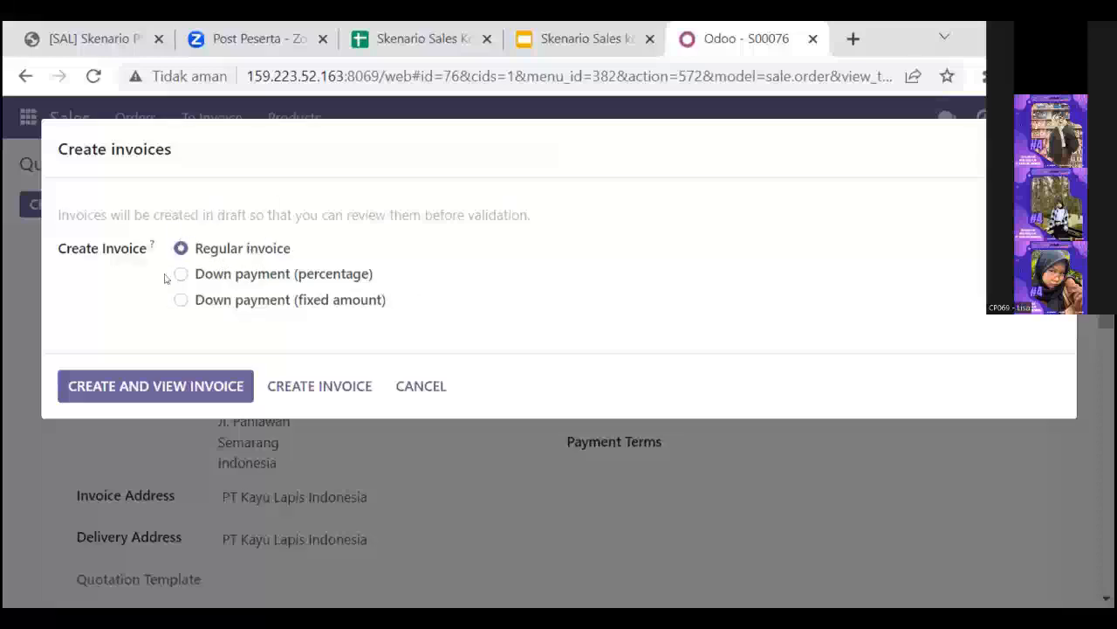
click(145, 384)
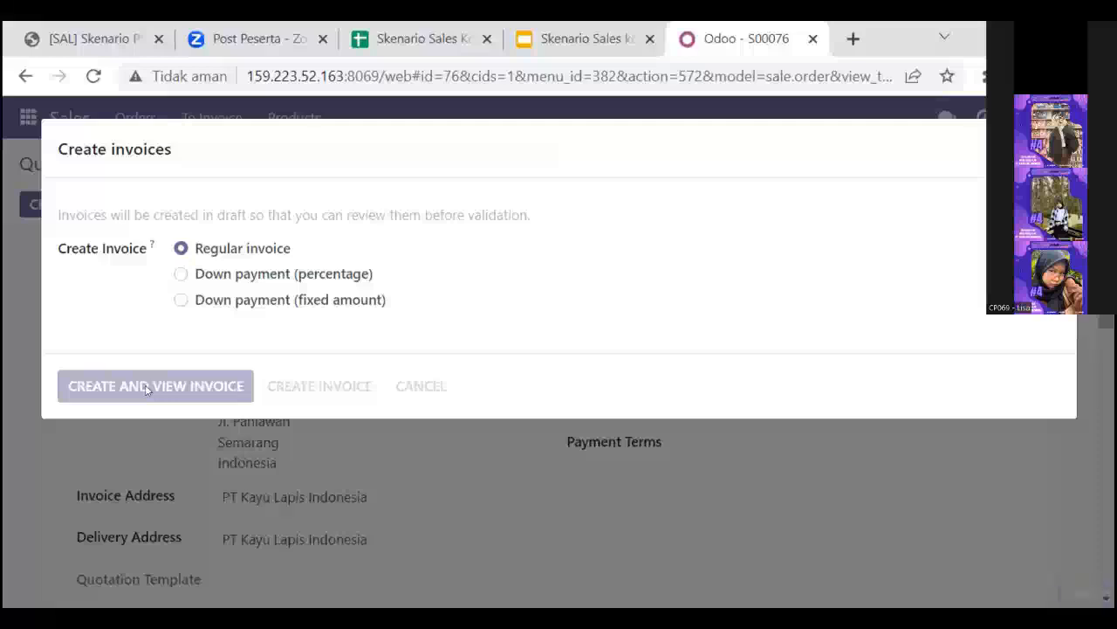
scroll(424, 398, down, 3)
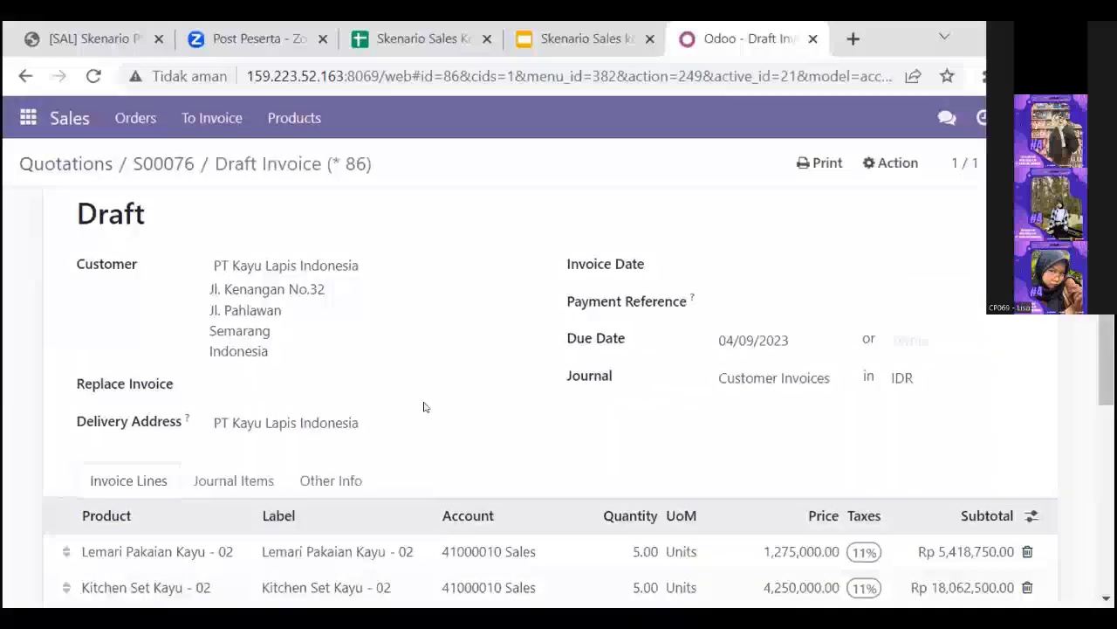
scroll(424, 407, down, 4)
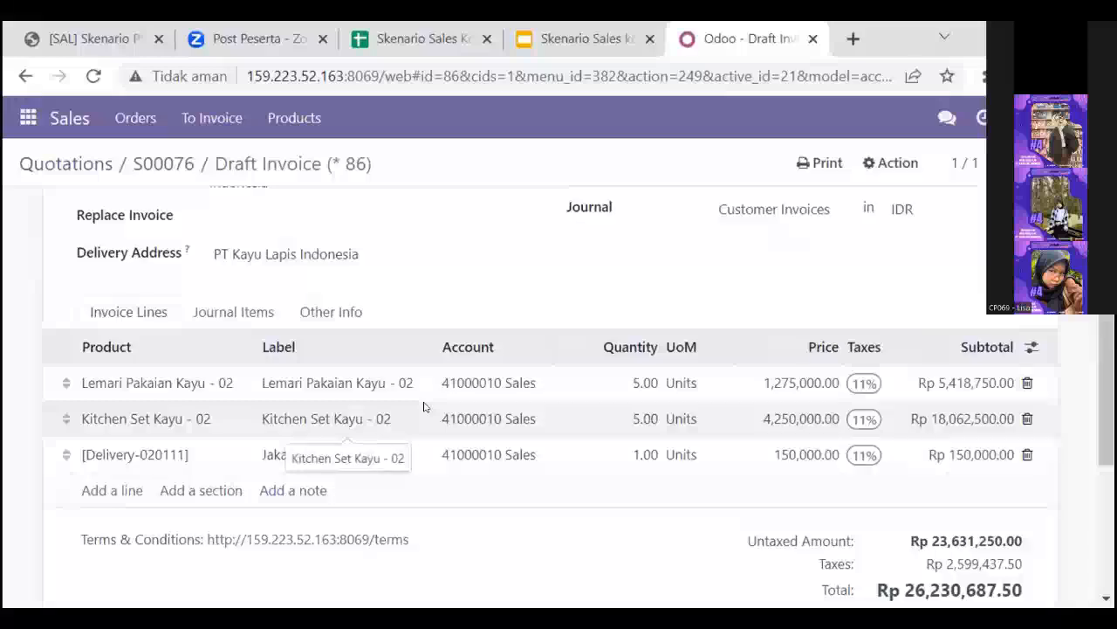
scroll(424, 406, down, 2)
scroll(424, 406, up, 8)
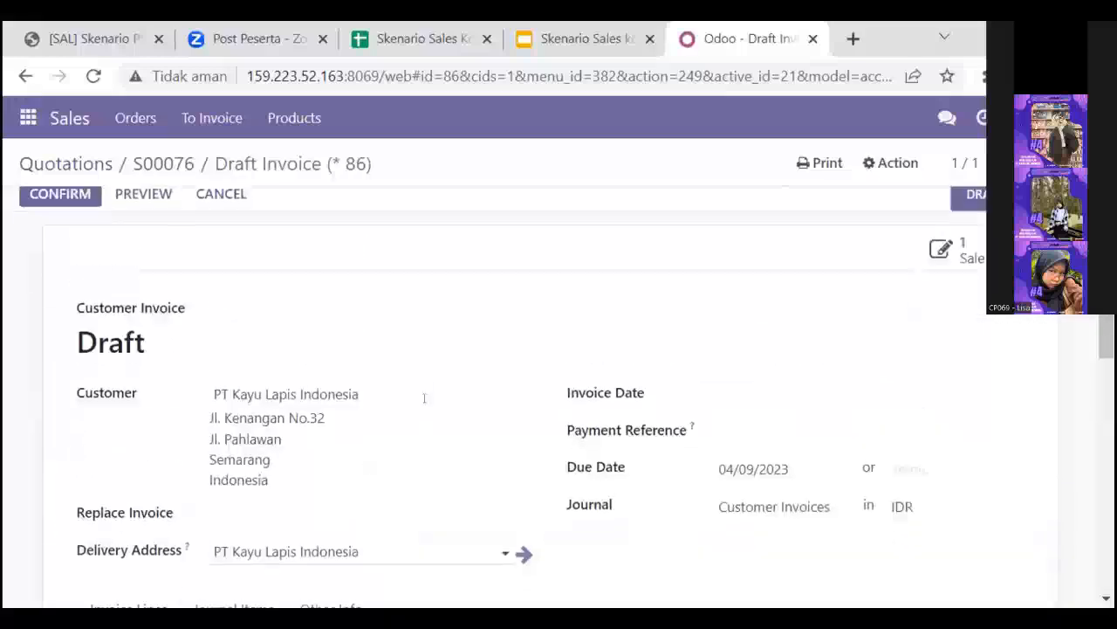
scroll(424, 398, down, 3)
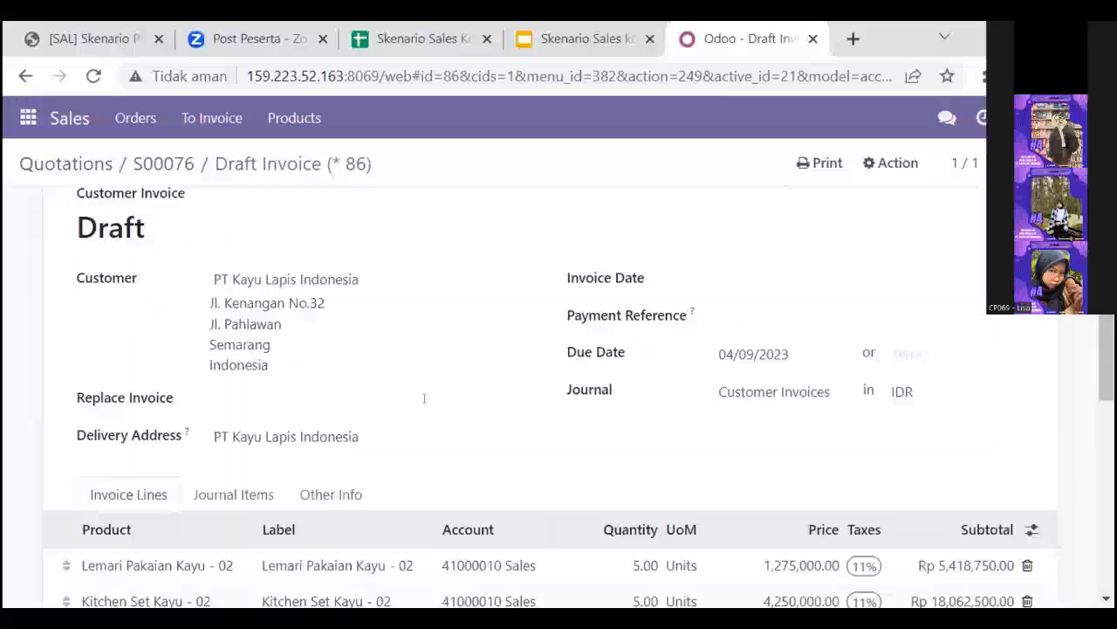
- In Inventory, list all delivery orders grouped by source document and open the delivery for S00076
click(28, 118)
click(70, 375)
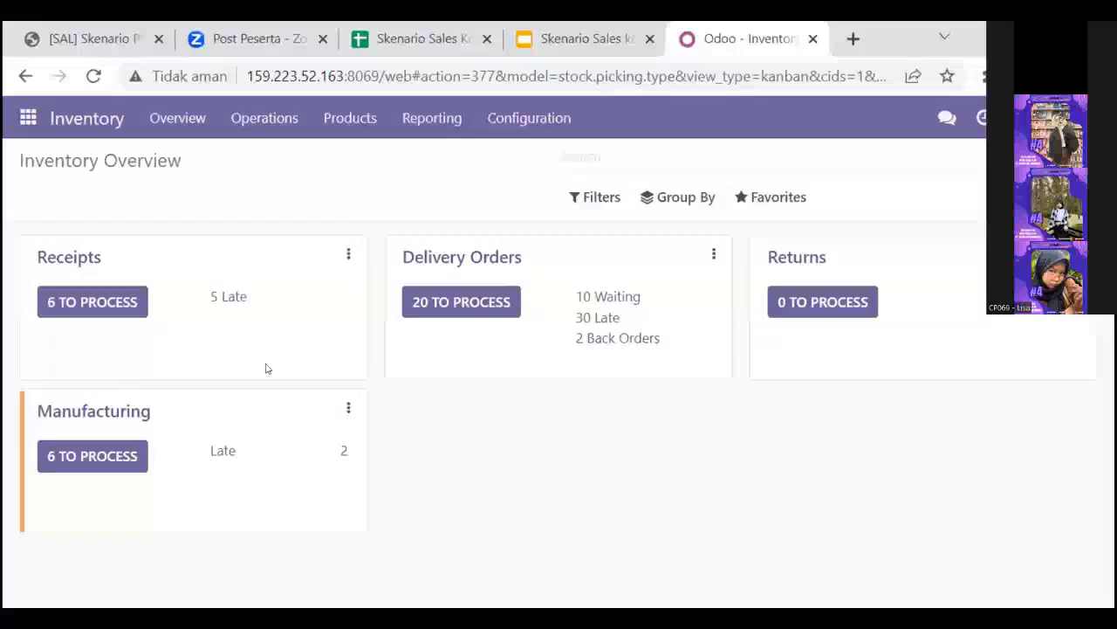
click(480, 303)
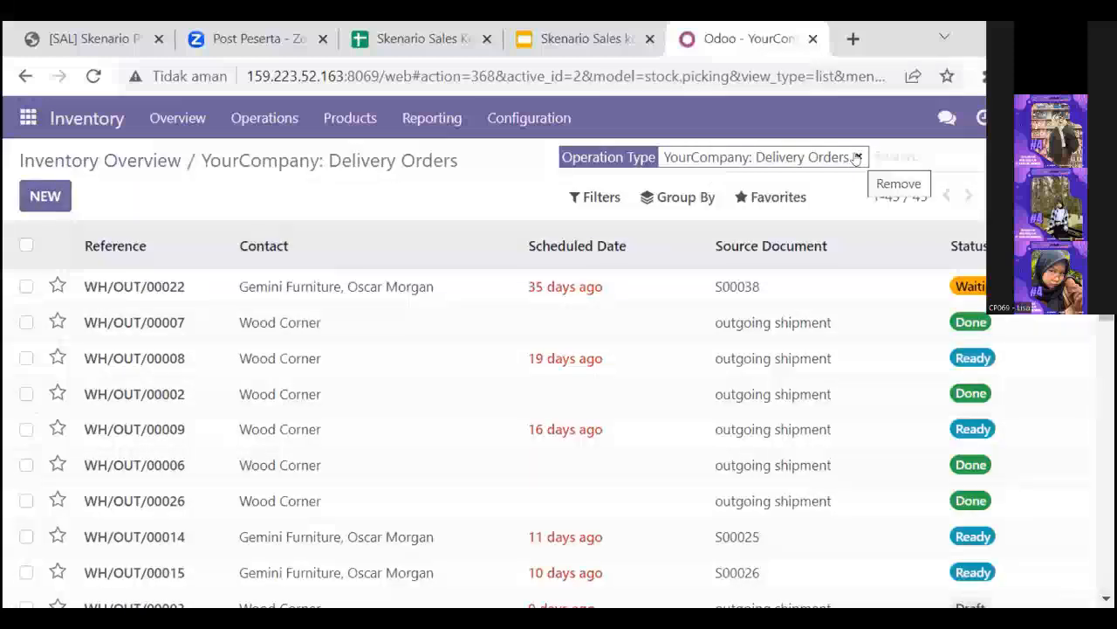
click(858, 158)
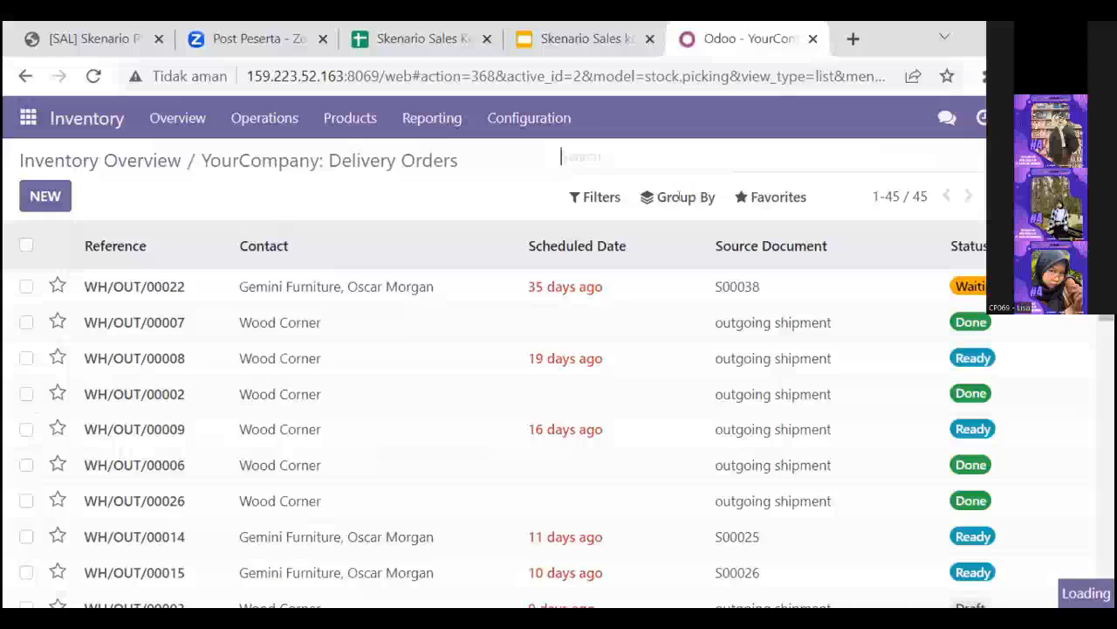
click(674, 200)
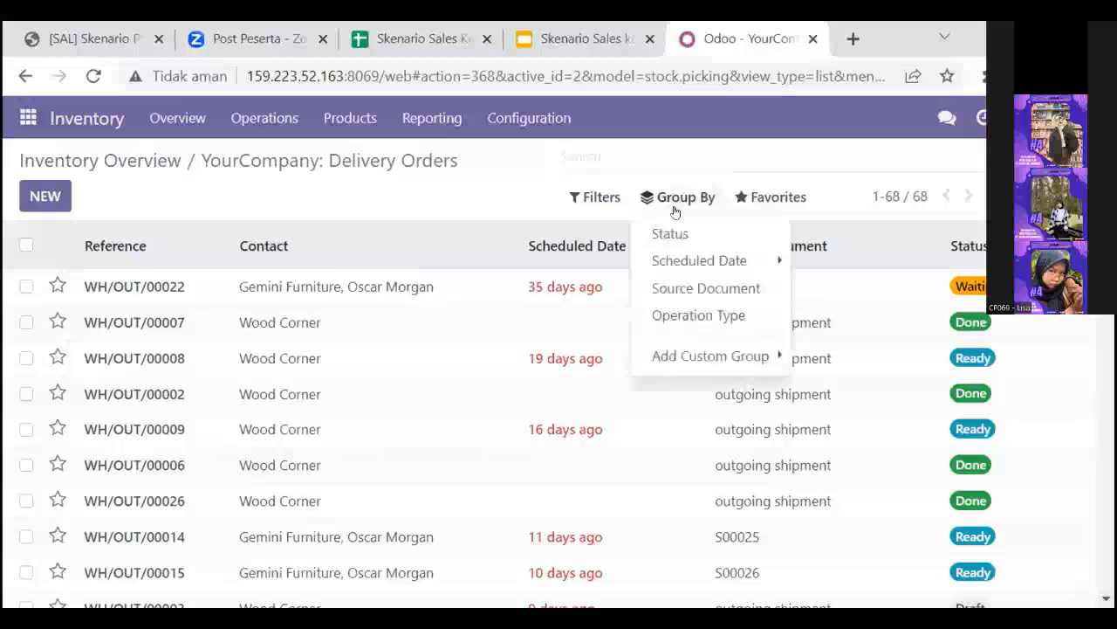
click(699, 288)
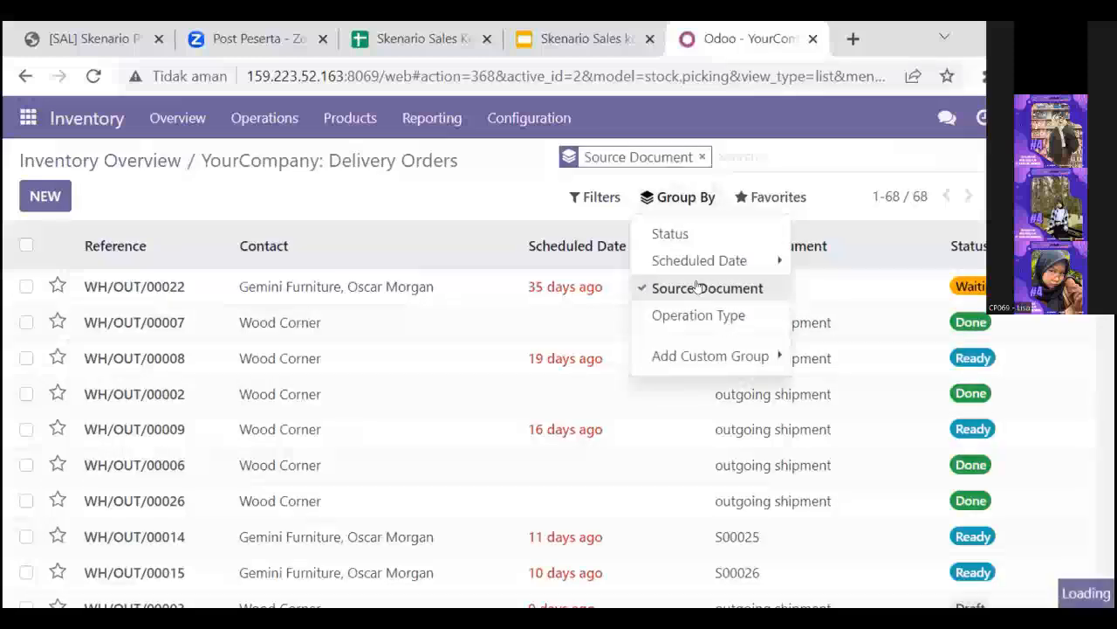
scroll(620, 293, down, 5)
scroll(620, 293, down, 10)
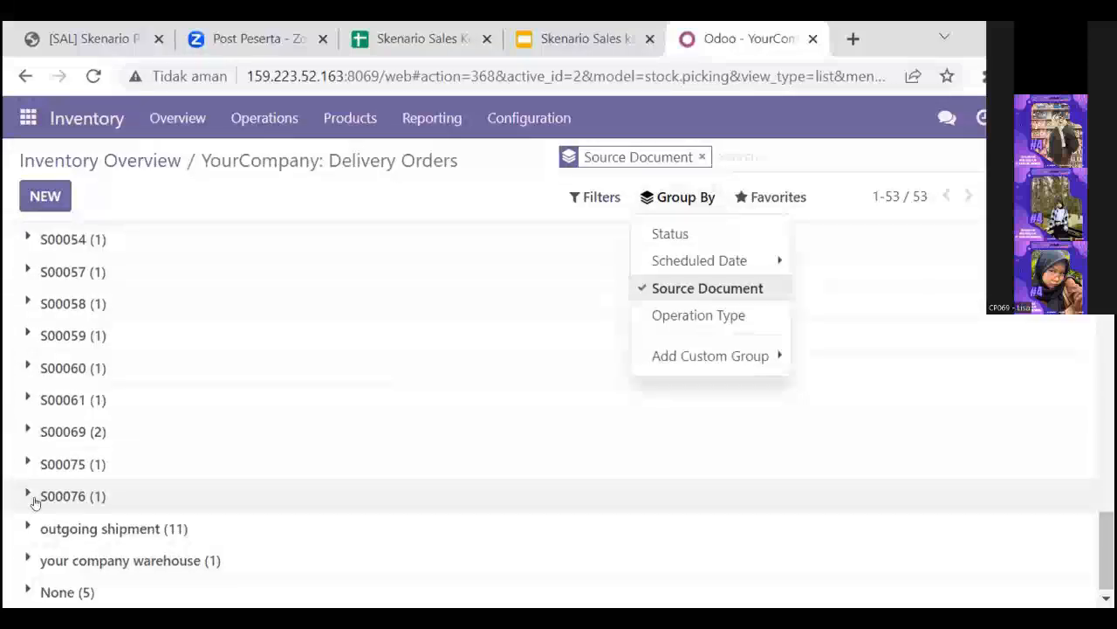
click(35, 502)
click(434, 489)
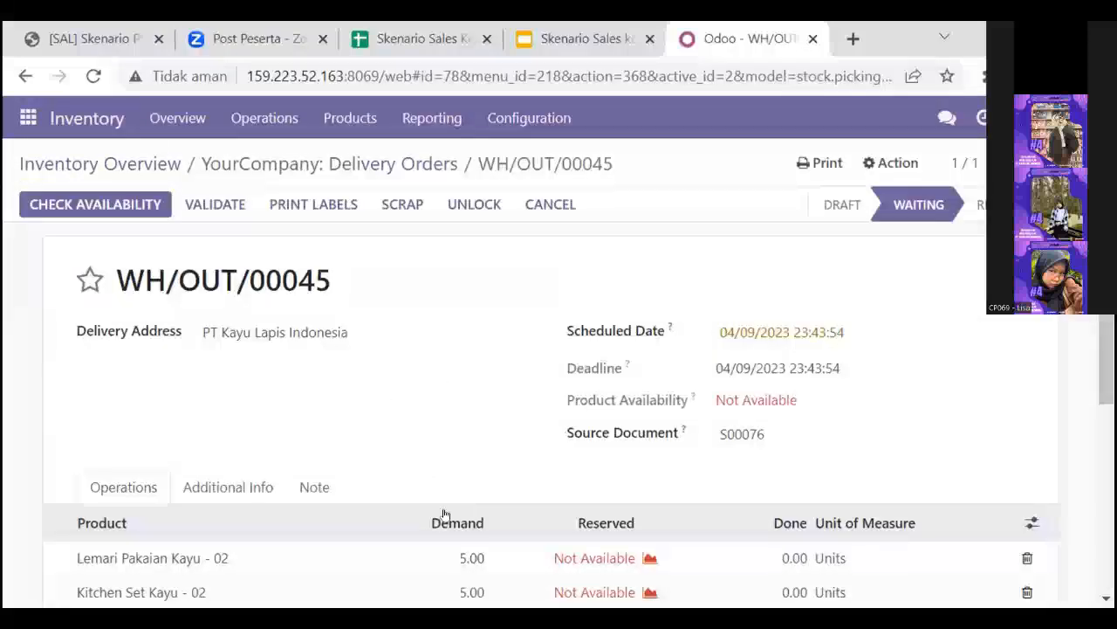
- Set the done quantity to 5 for both Lemari Pakaian Kayu - 02 and Kitchen Set Kayu - 02 on delivery WH/OUT/00045
scroll(443, 515, down, 2)
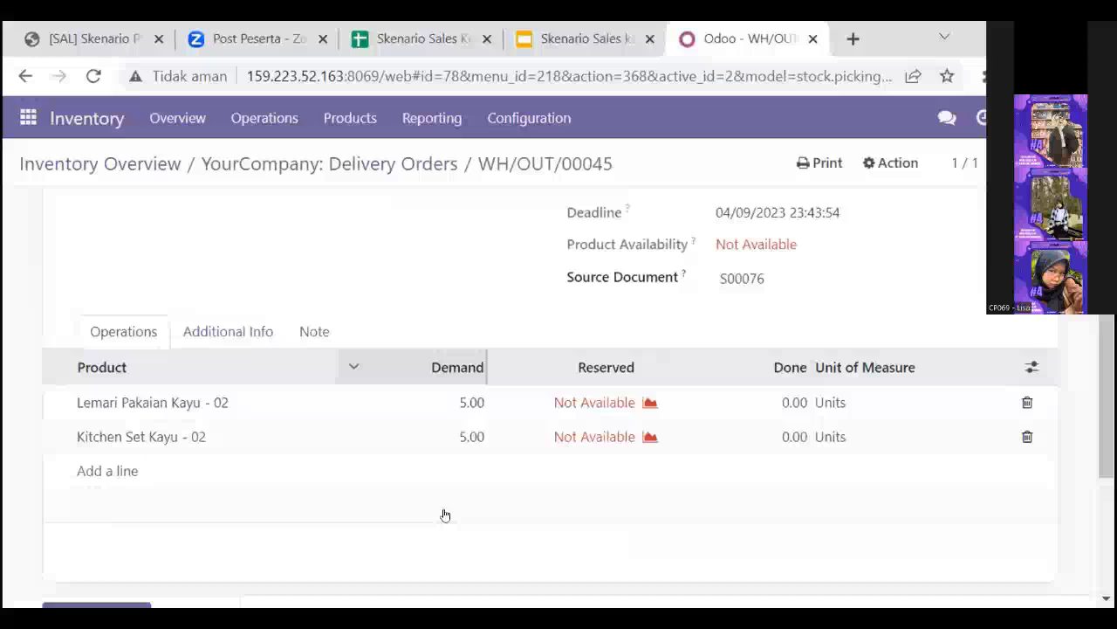
scroll(793, 385, down, 1)
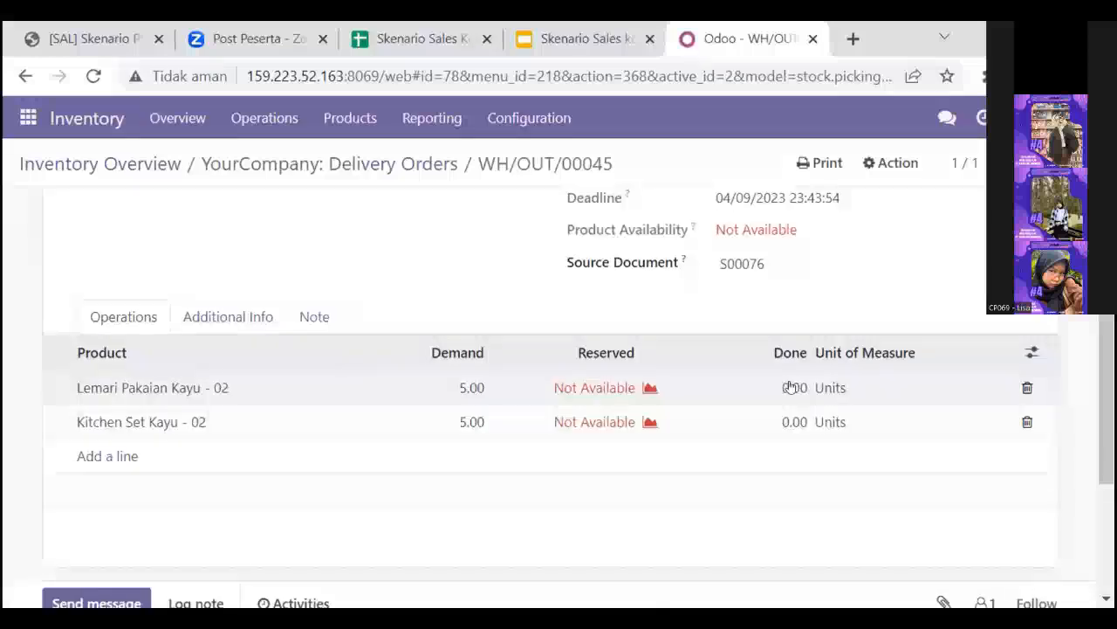
click(781, 390)
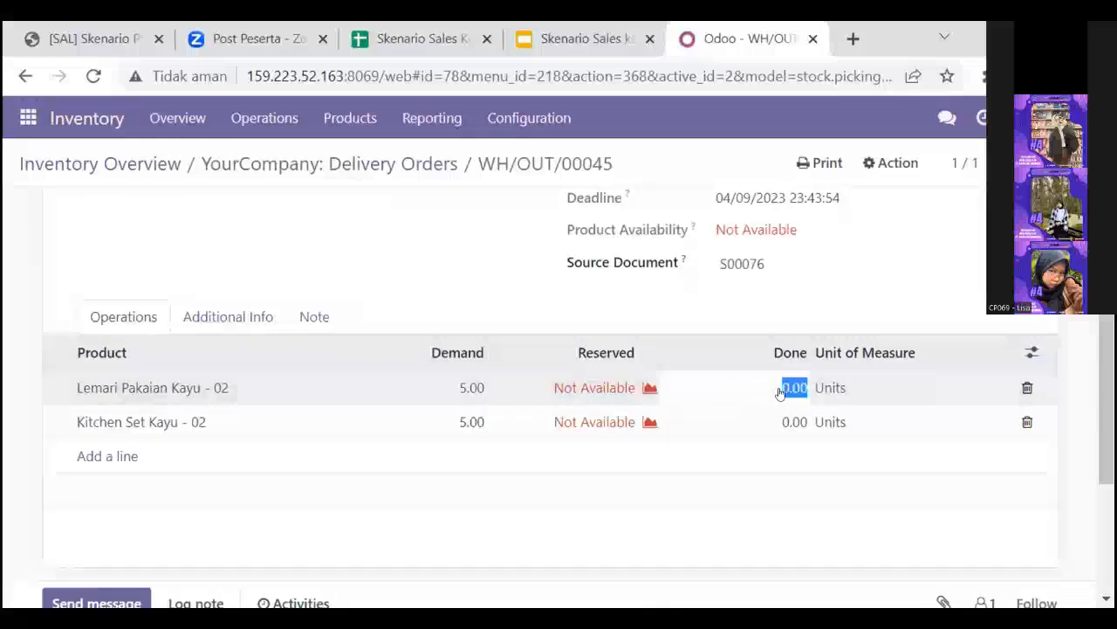
click(781, 392)
double_click(789, 391)
click(787, 391)
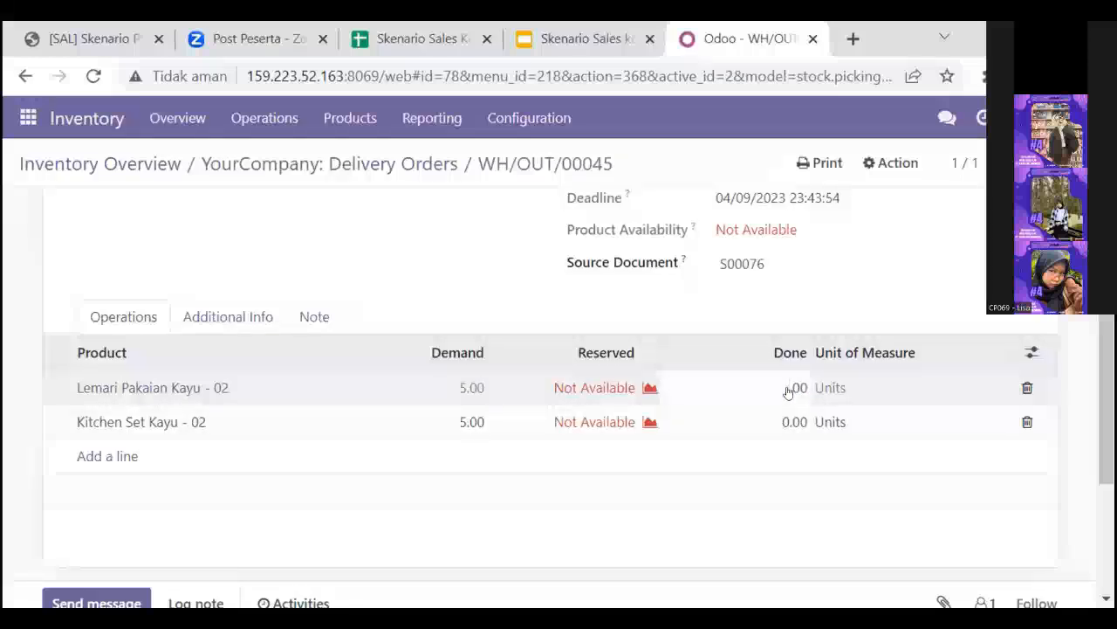
key(BackSpace)
text(5)
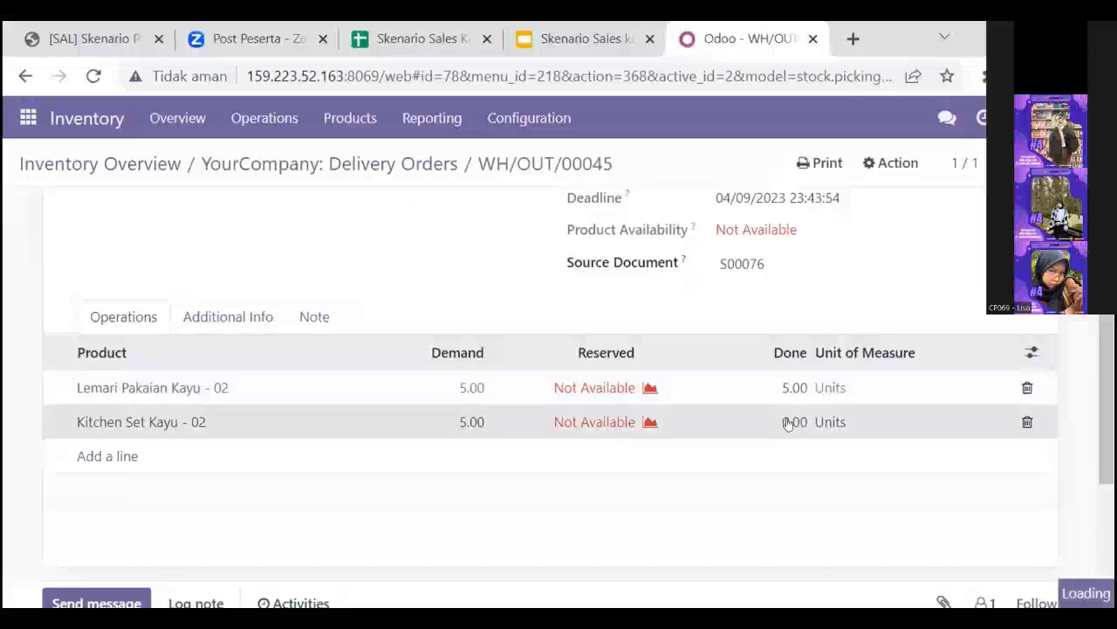
click(782, 422)
text(5)
click(782, 438)
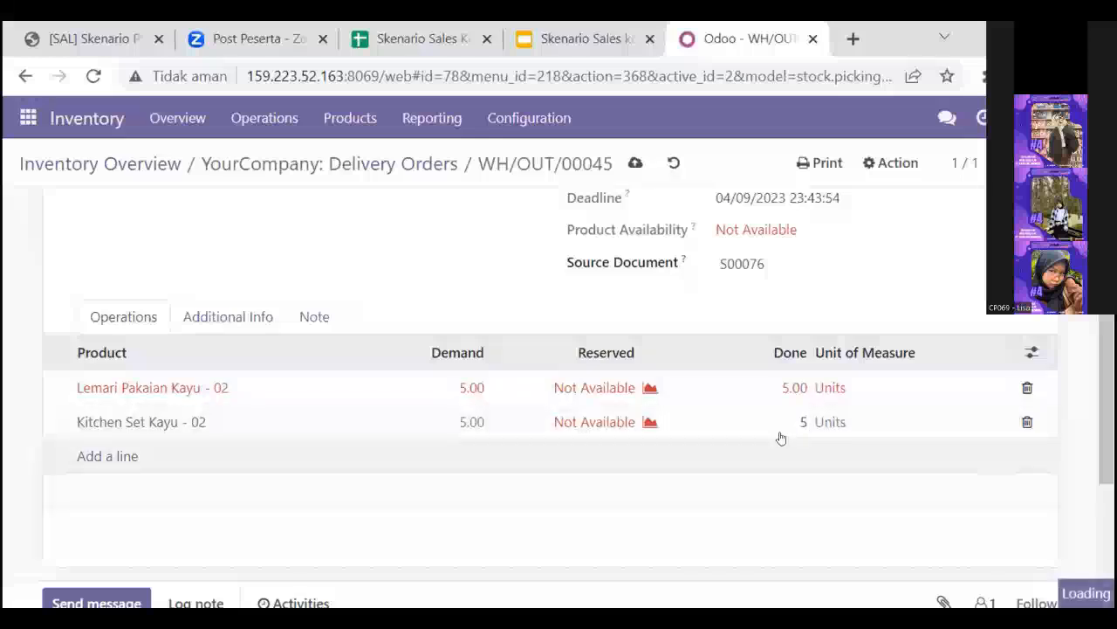
scroll(781, 438, down, 1)
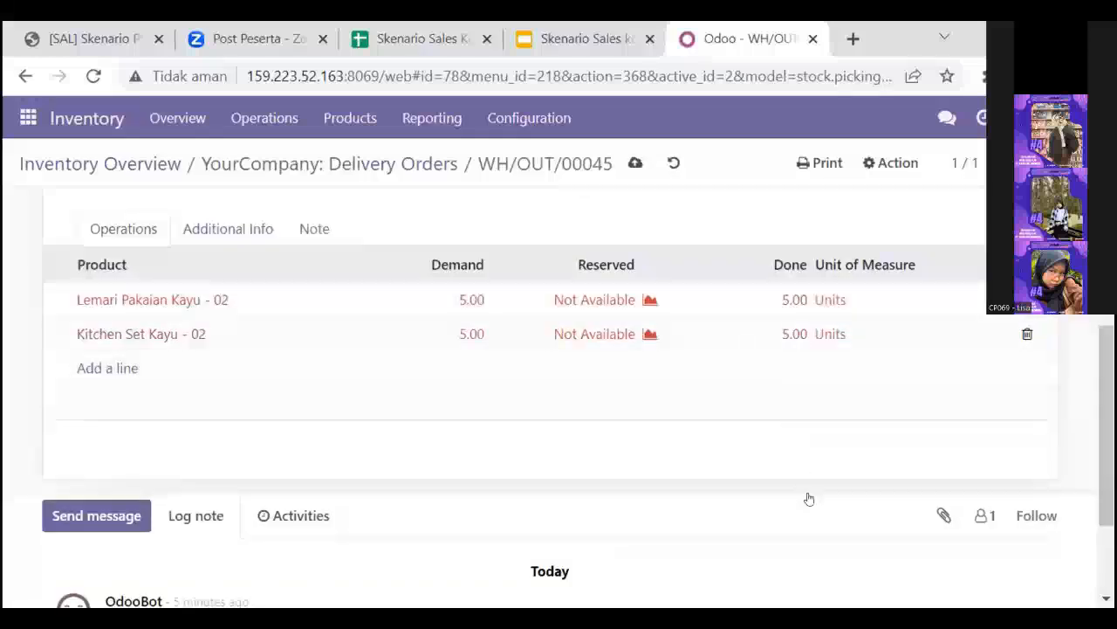
scroll(805, 497, down, 2)
scroll(809, 498, up, 5)
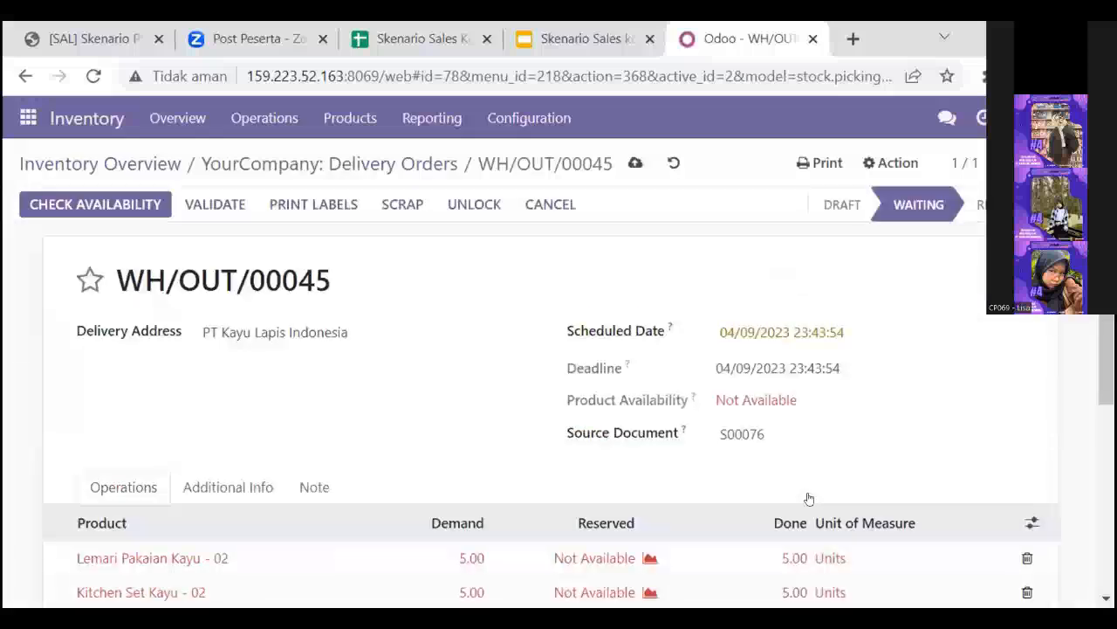
- Check availability and validate delivery WH/OUT/00045
click(100, 209)
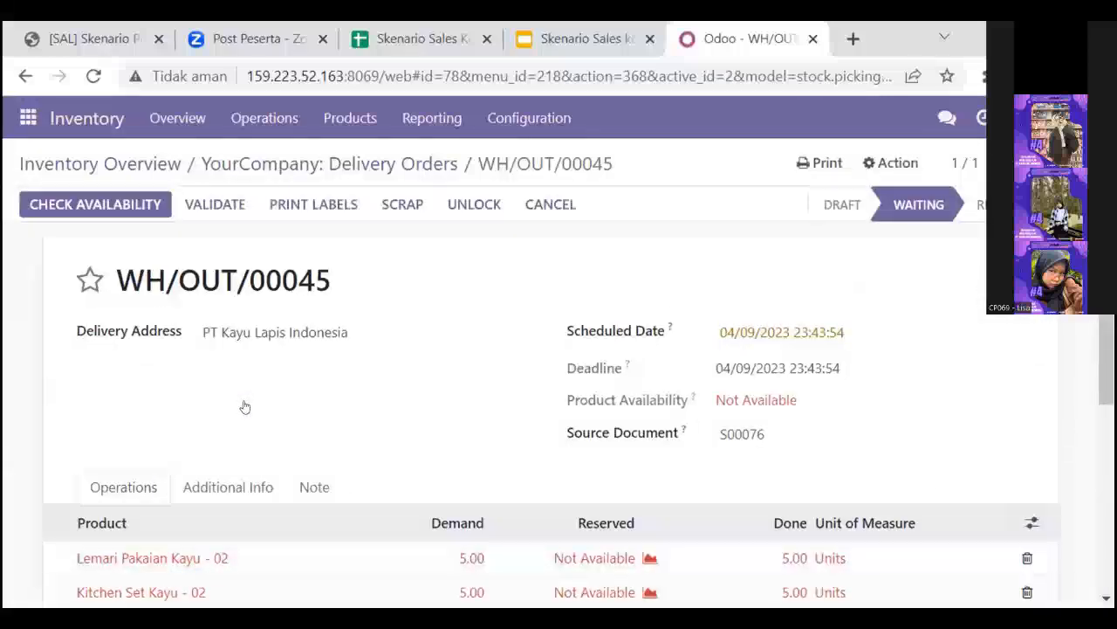
click(215, 206)
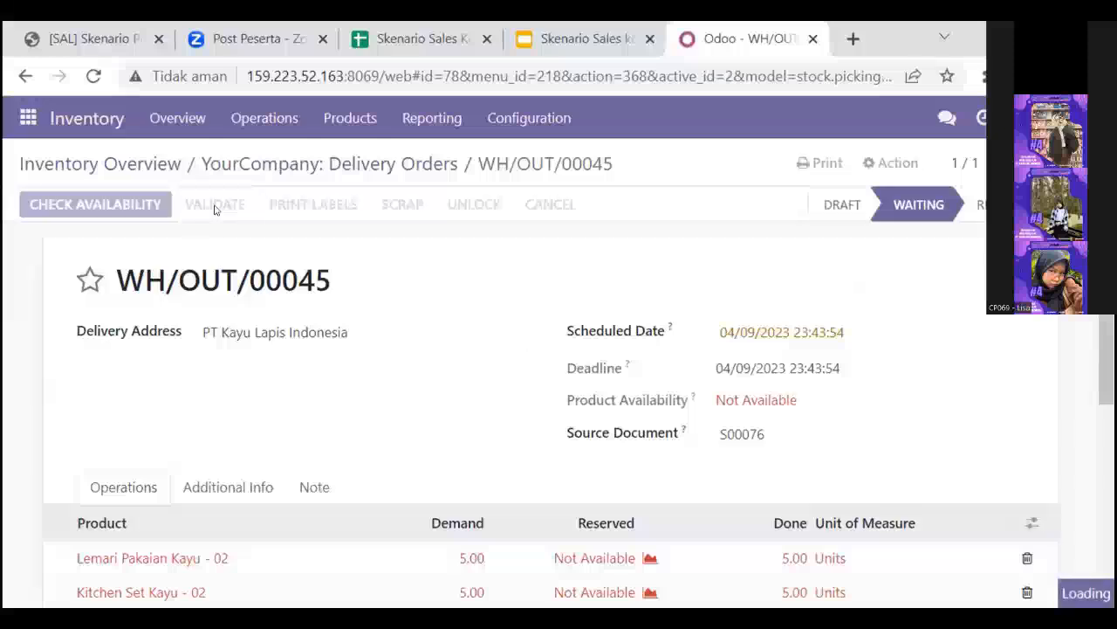